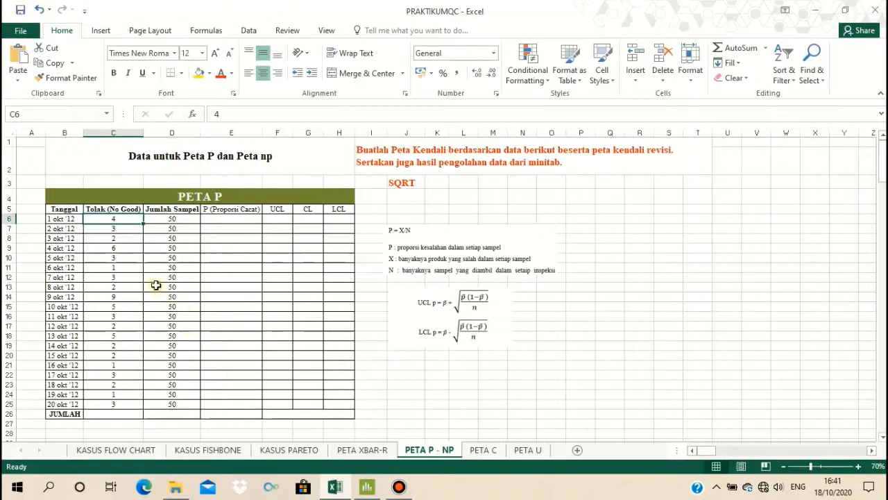
{"action": "left_click", "coordinate": [308, 172]}
{"action": "left_click", "coordinate": [299, 183]}
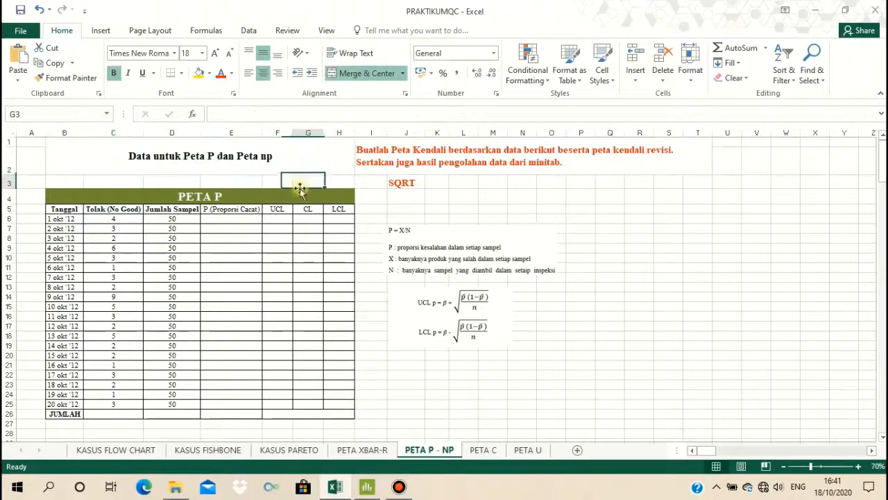
{"action": "left_click", "coordinate": [194, 198]}
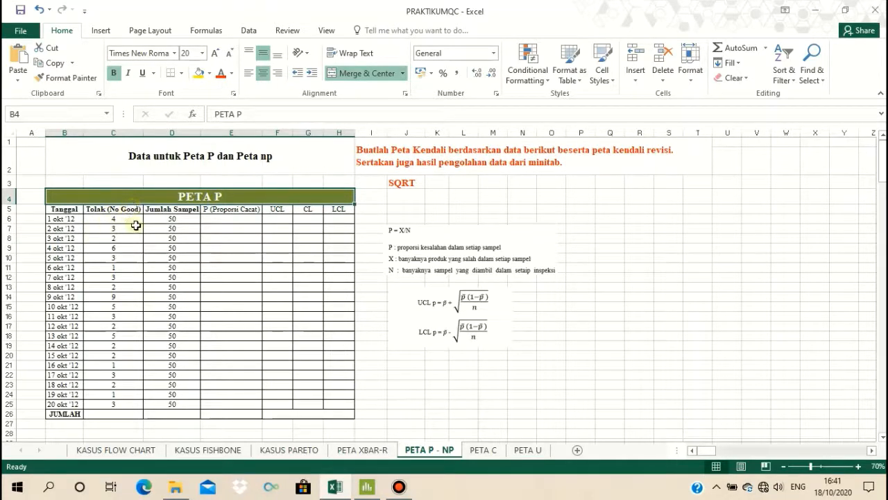
{"action": "left_click_drag", "start_coordinate": [131, 218], "coordinate": [127, 404]}
{"action": "left_click", "coordinate": [174, 220]}
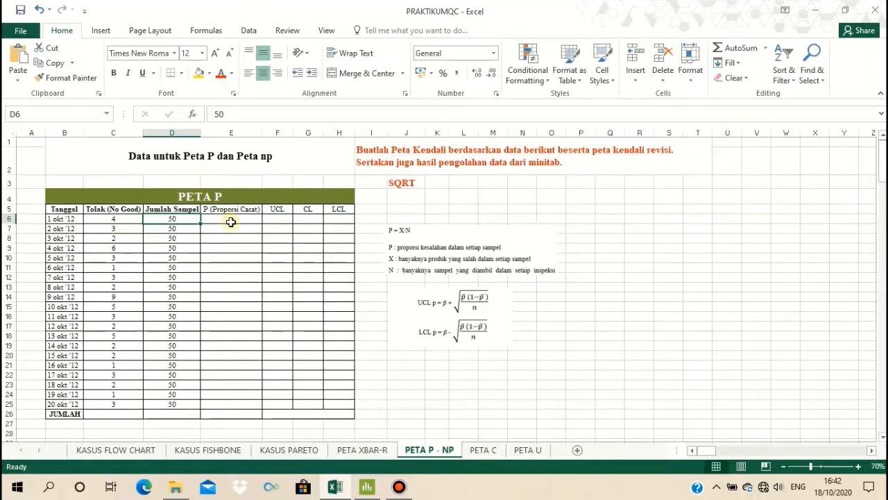
Step: Total the Tolak (No Good) column in C26 with =SUM(C6:C25) and copy the sum across to the Jumlah Sampel total in D26
{"action": "left_click", "coordinate": [122, 412]}
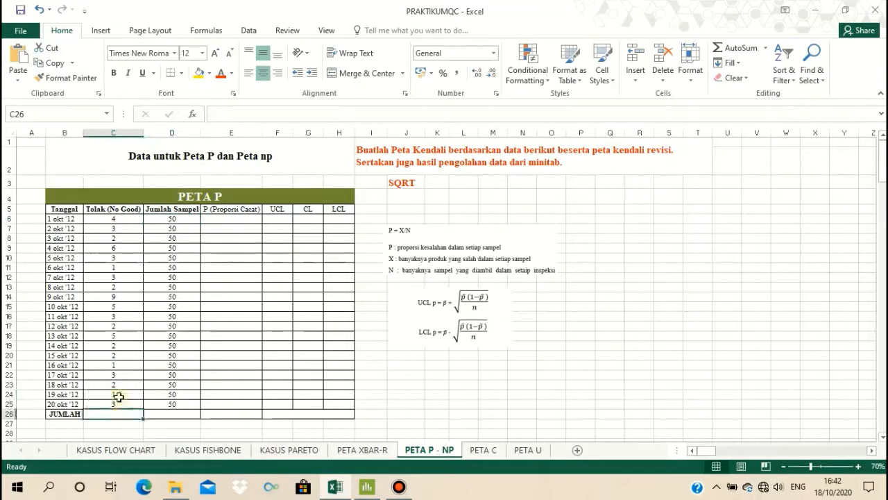
{"action": "left_click", "coordinate": [734, 49]}
{"action": "key", "text": "Return"}
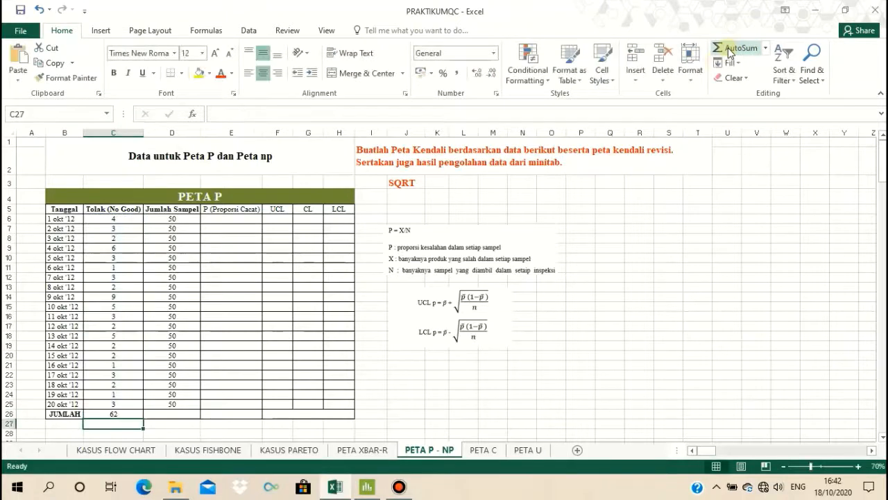
{"action": "left_click", "coordinate": [124, 413]}
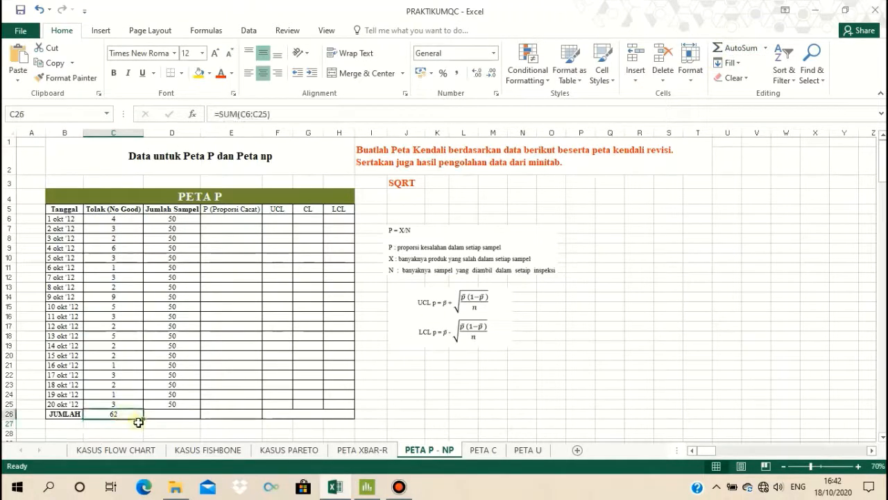
{"action": "left_click_drag", "start_coordinate": [143, 418], "coordinate": [199, 417]}
{"action": "left_click", "coordinate": [131, 375]}
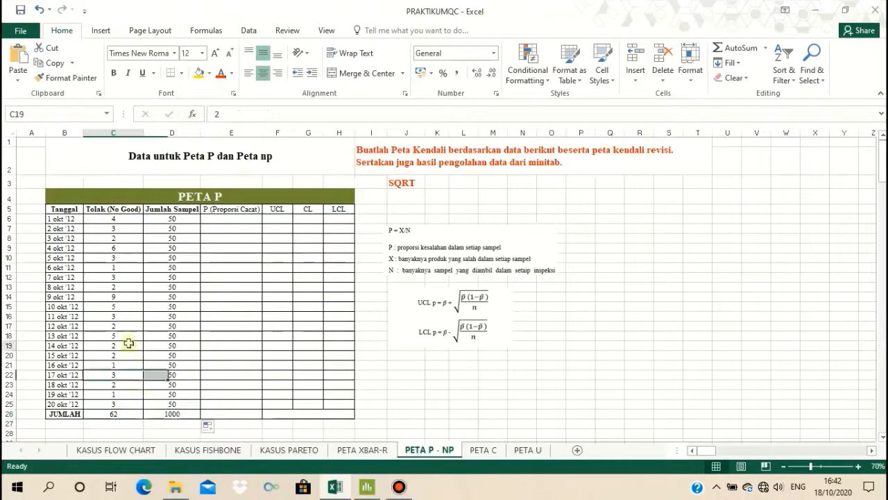
{"action": "left_click", "coordinate": [125, 345]}
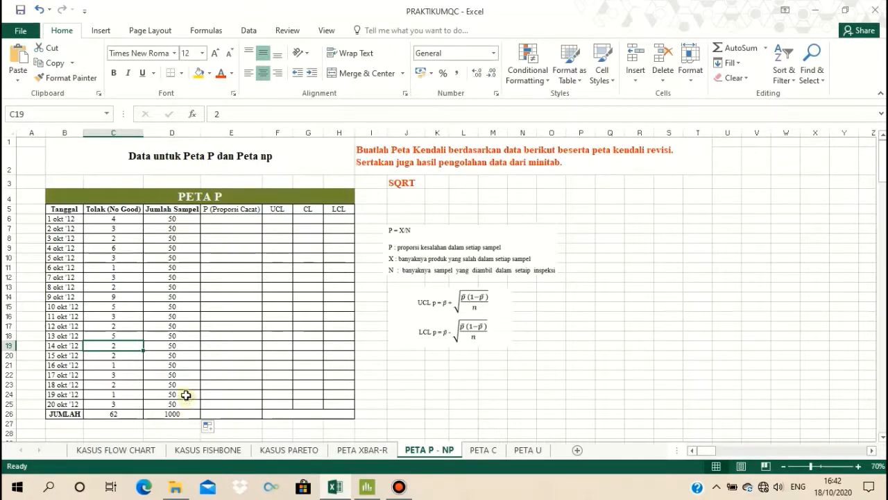
Step: Calculate the defect proportion in E6 with =C6/D6 and fill the formula down through E25
{"action": "left_click", "coordinate": [232, 219]}
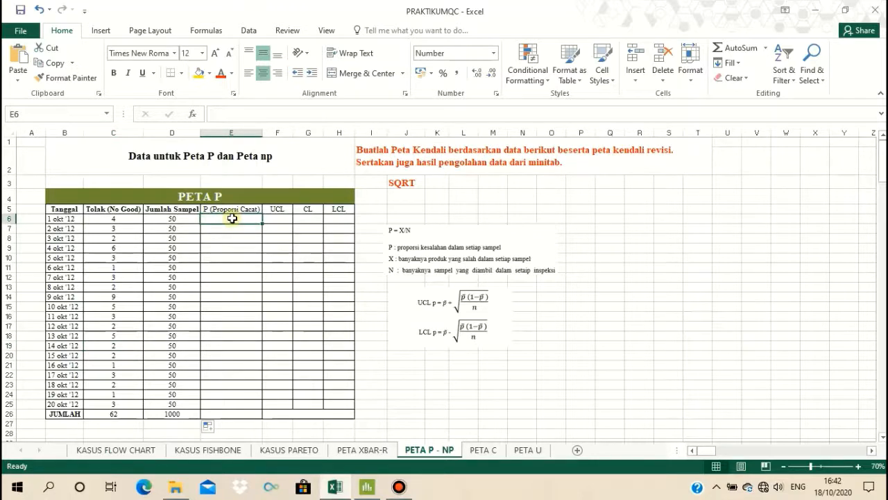
{"action": "type", "text": "="}
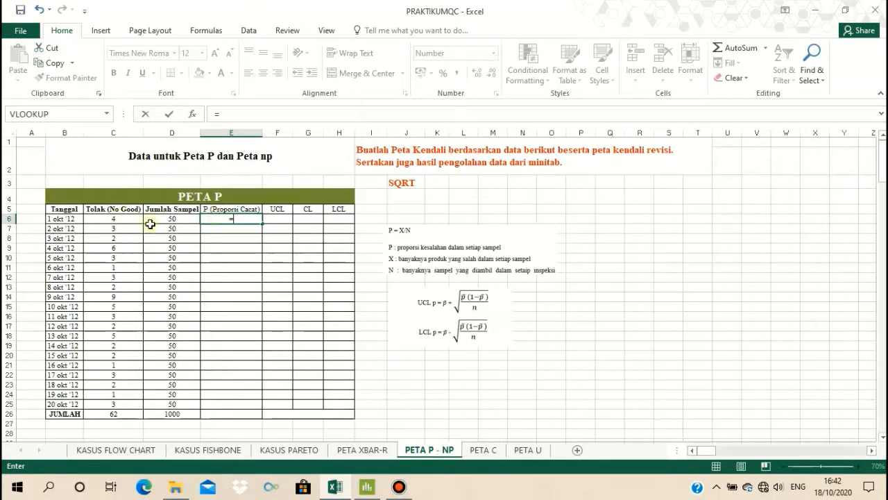
{"action": "left_click", "coordinate": [118, 219]}
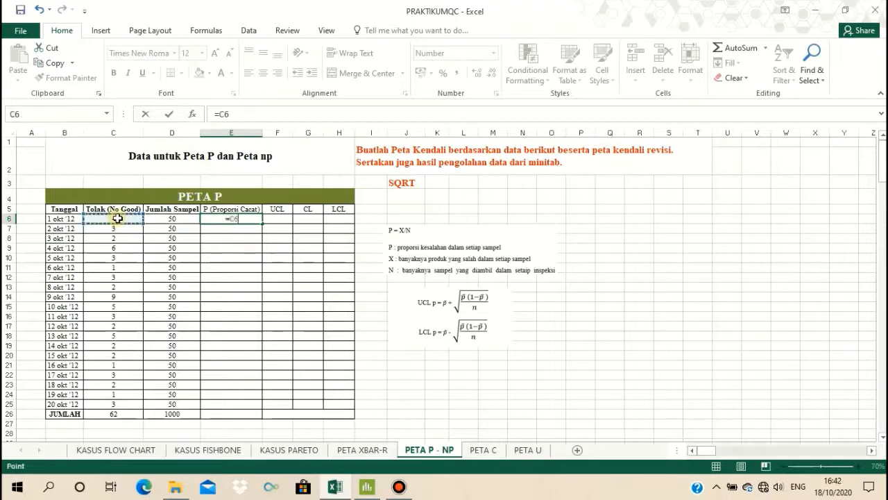
{"action": "type", "text": "/"}
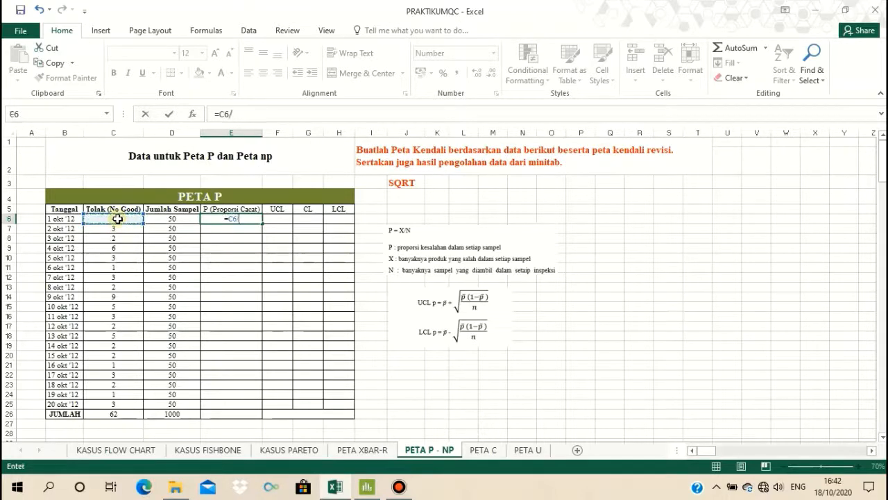
{"action": "left_click", "coordinate": [163, 219]}
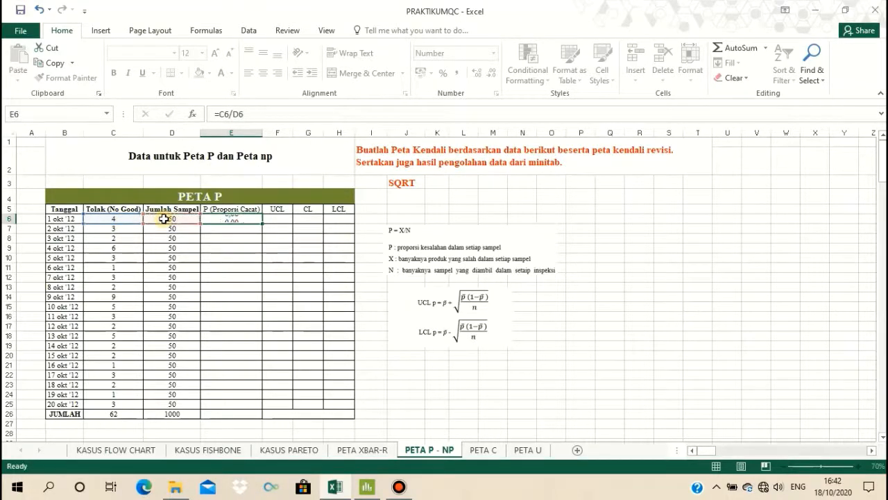
{"action": "key", "text": "Return"}
{"action": "left_click", "coordinate": [228, 218]}
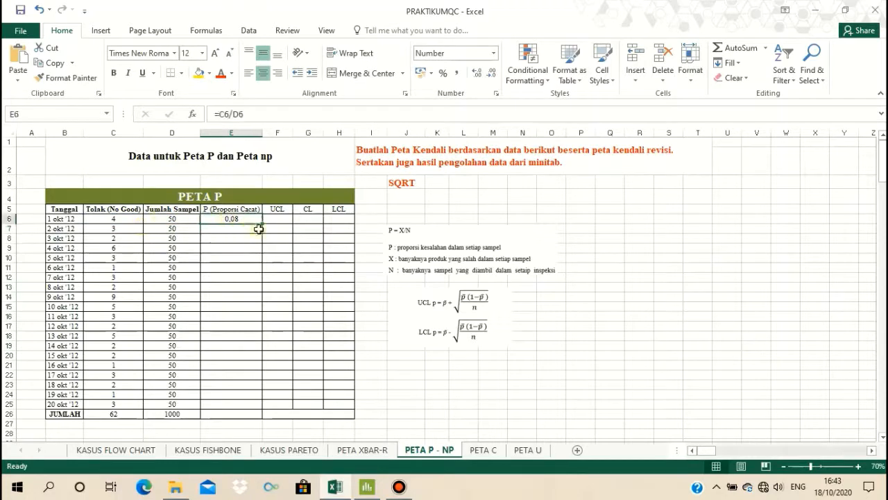
{"action": "left_click_drag", "start_coordinate": [265, 224], "coordinate": [244, 407]}
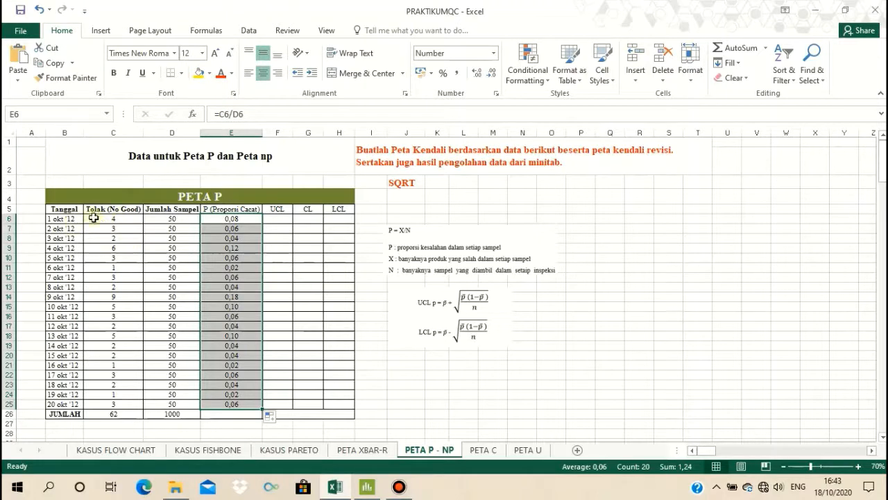
{"action": "left_click", "coordinate": [226, 218]}
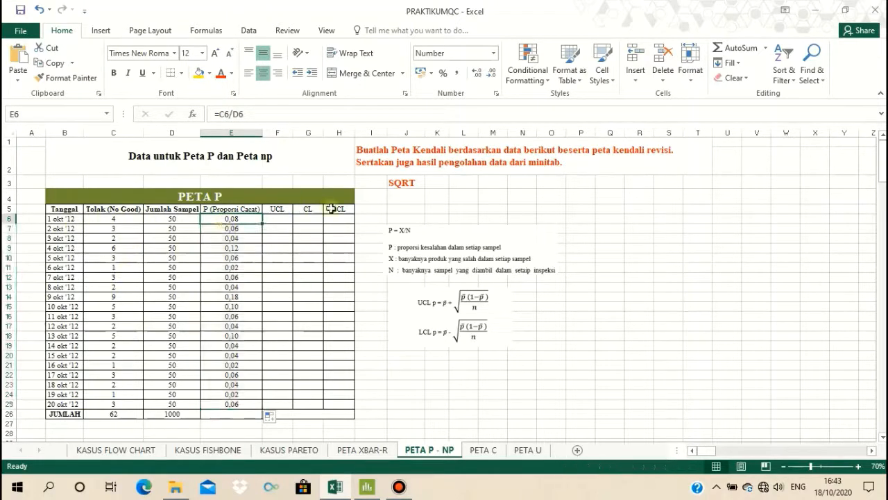
Step: Total the P (Proporsi Cacat) column in E26 with =SUM(E6:E25)
{"action": "left_click", "coordinate": [234, 414]}
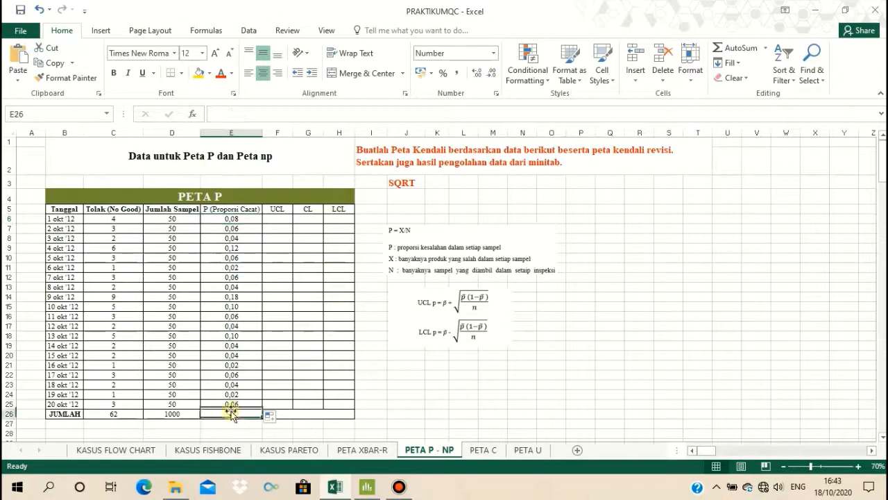
{"action": "left_click", "coordinate": [726, 50]}
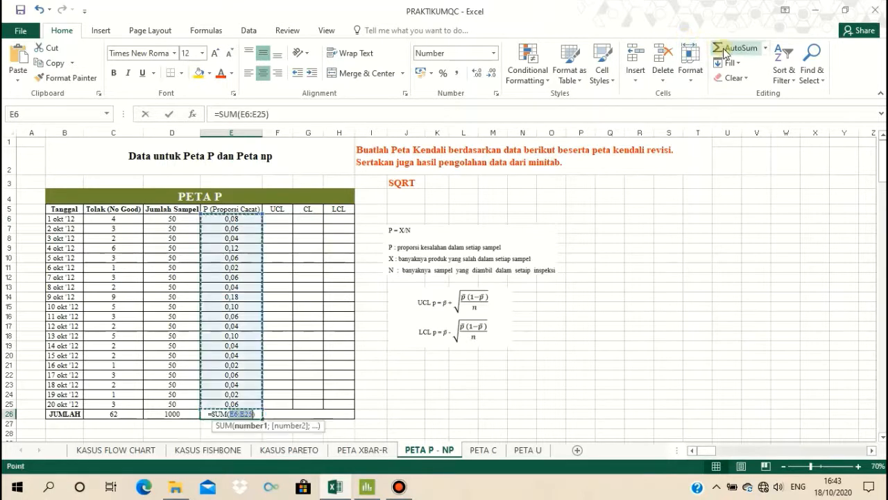
{"action": "key", "text": "Return"}
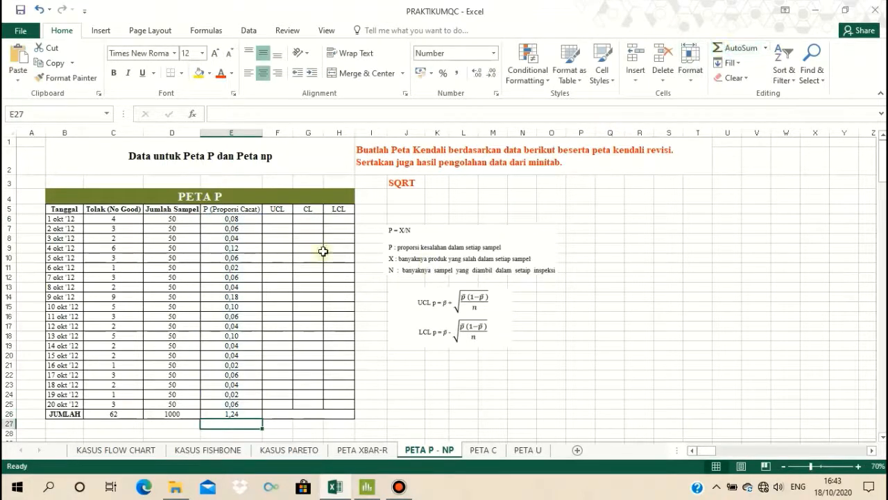
Step: Calculate the CL in G6 with the absolute-reference formula =$C$26/$D$26 and fill it down through G25
{"action": "left_click", "coordinate": [303, 220]}
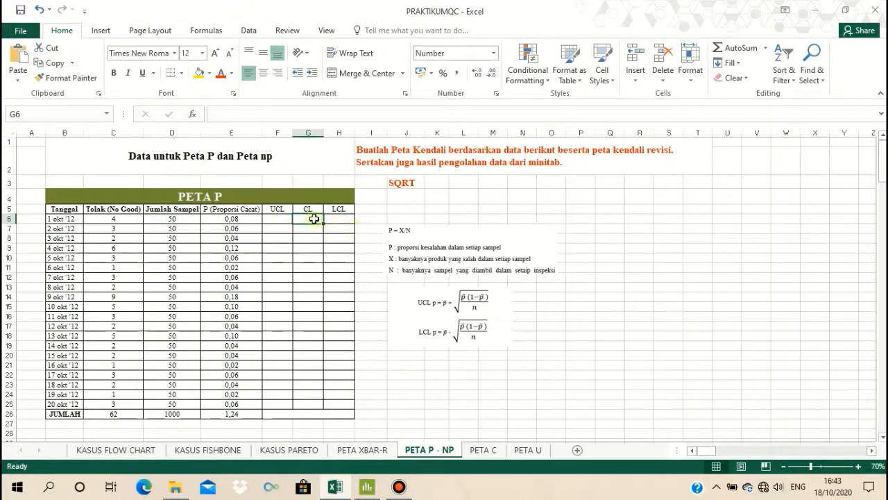
{"action": "double_click", "coordinate": [313, 217]}
{"action": "type", "text": "="}
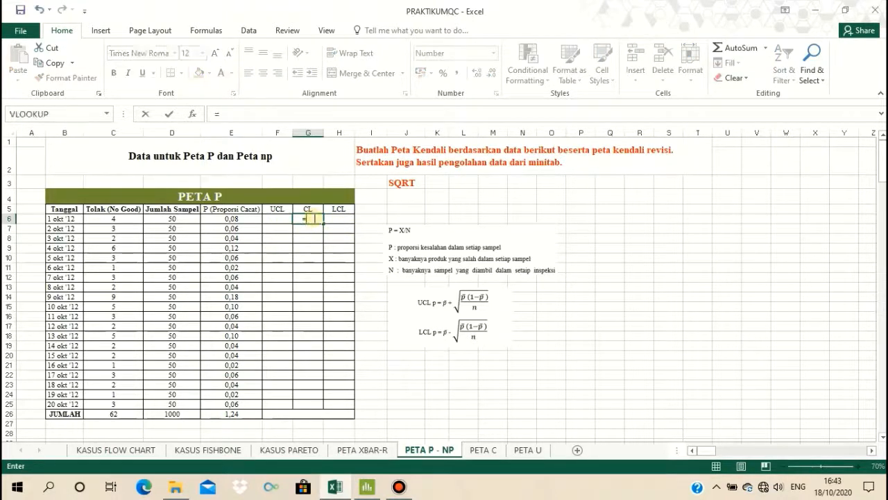
{"action": "left_click", "coordinate": [122, 419]}
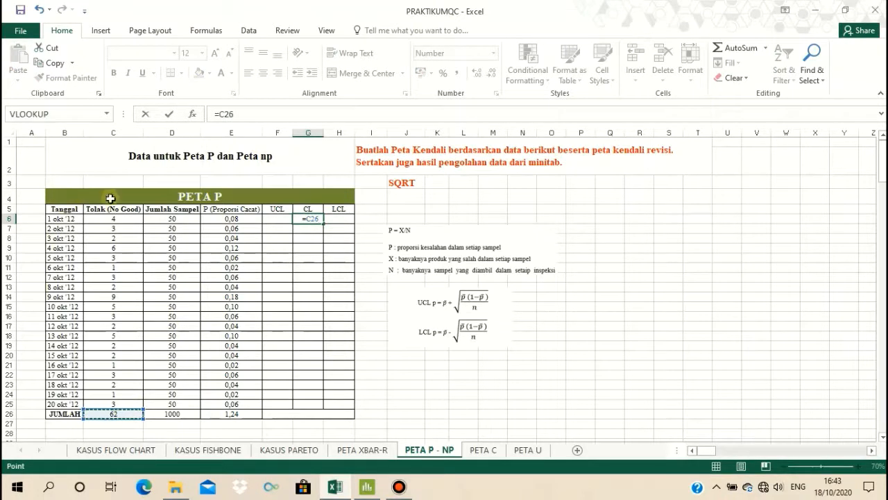
{"action": "type", "text": "/"}
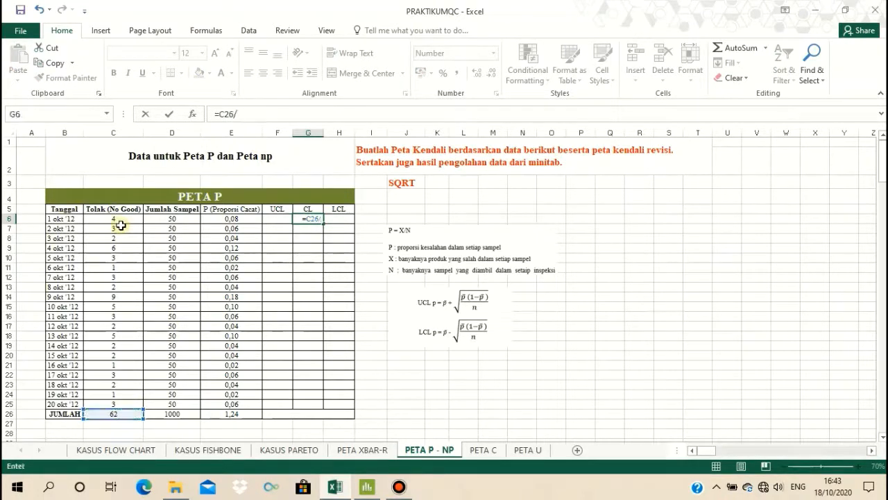
{"action": "left_click", "coordinate": [170, 415]}
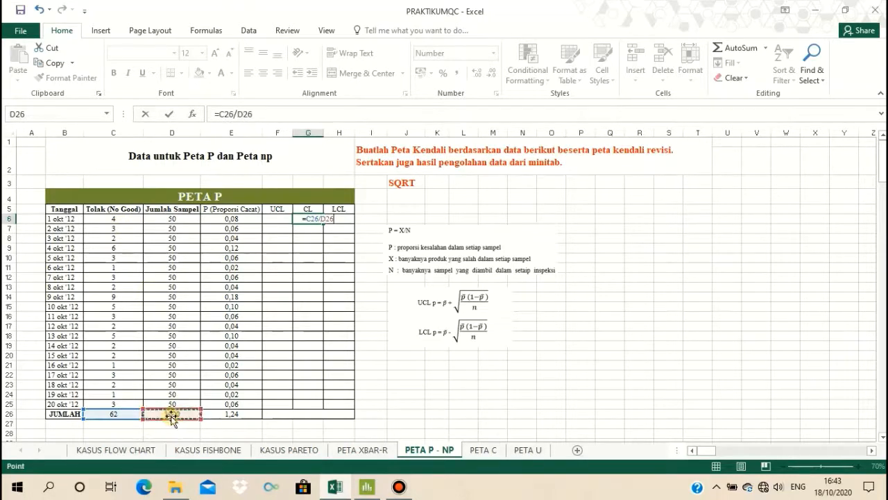
{"action": "left_click", "coordinate": [309, 219]}
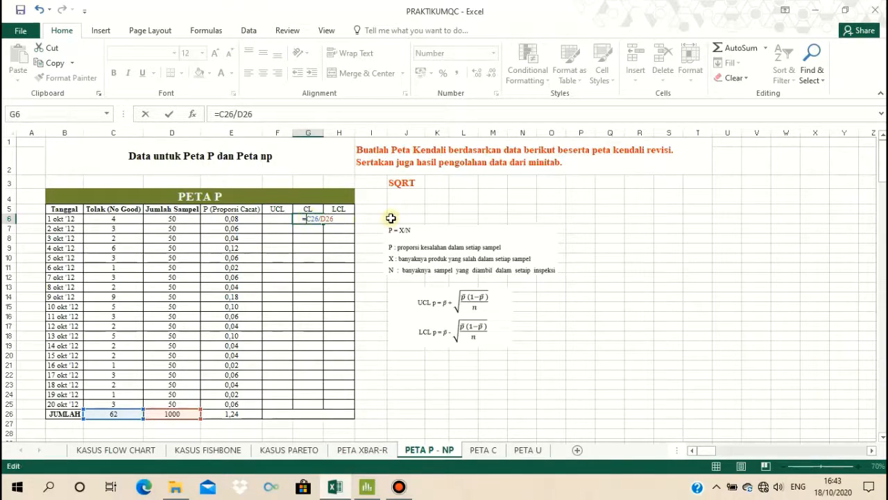
{"action": "type", "text": "$C$"}
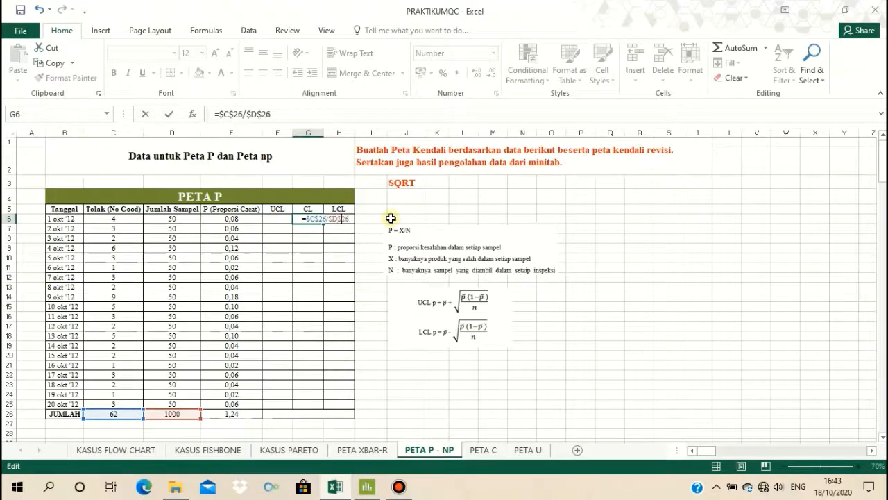
{"action": "key", "text": "Return"}
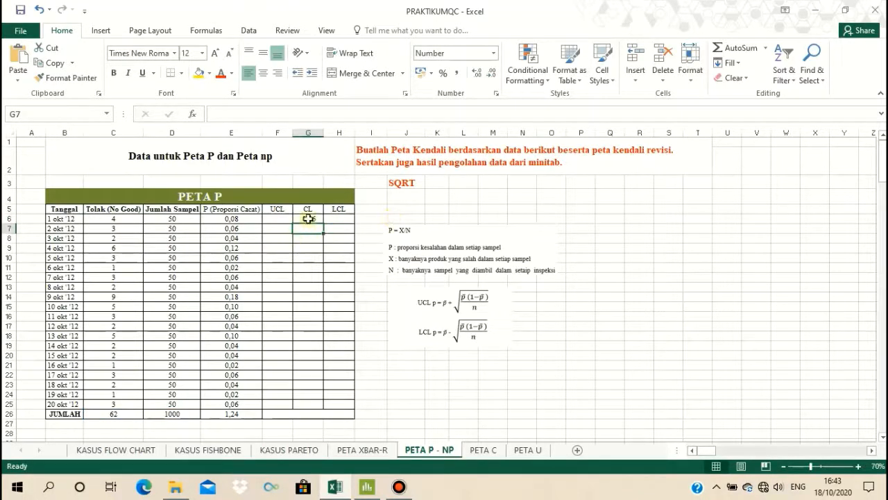
{"action": "left_click", "coordinate": [308, 219]}
{"action": "left_click_drag", "start_coordinate": [323, 224], "coordinate": [310, 408]}
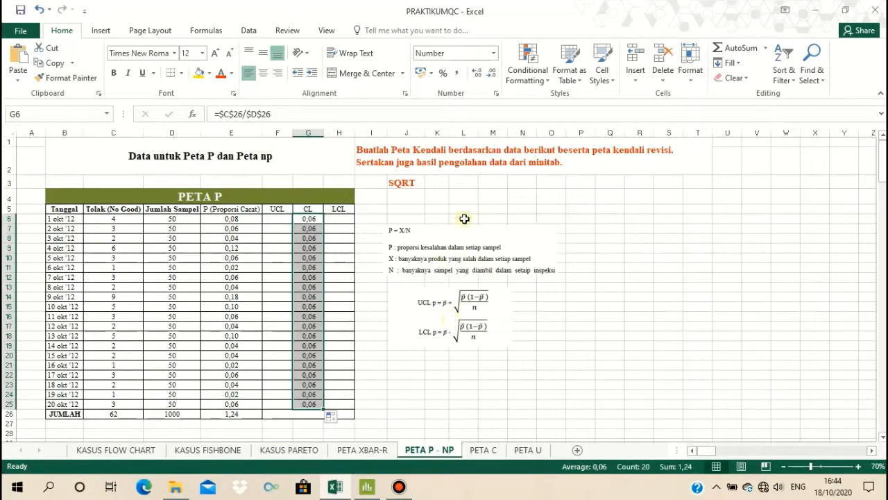
Step: Calculate the square-root term in J4 under the SQRT label with =SQRT(G6*(1-G6)/D6)
{"action": "left_click", "coordinate": [398, 199]}
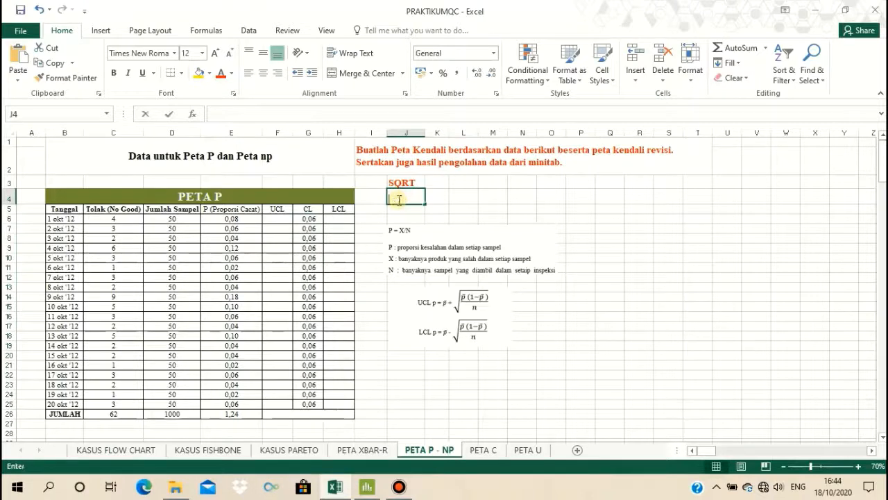
{"action": "type", "text": "="}
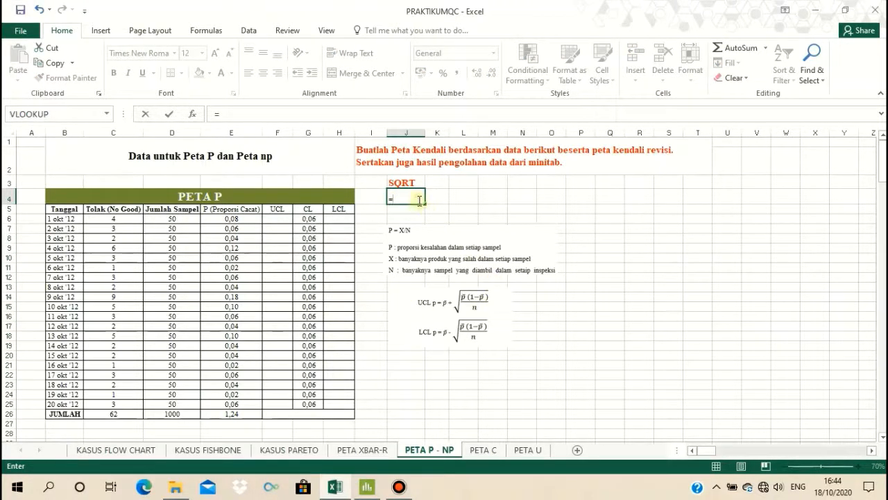
{"action": "type", "text": "SQRT"}
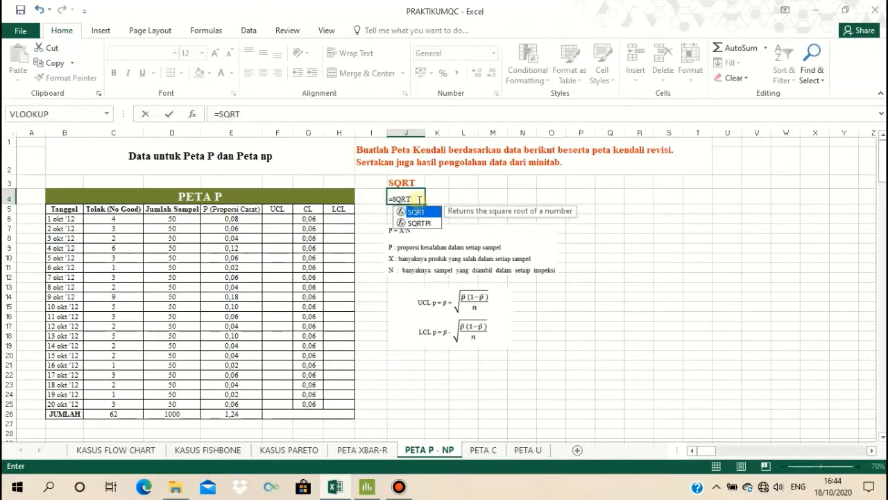
{"action": "type", "text": "("}
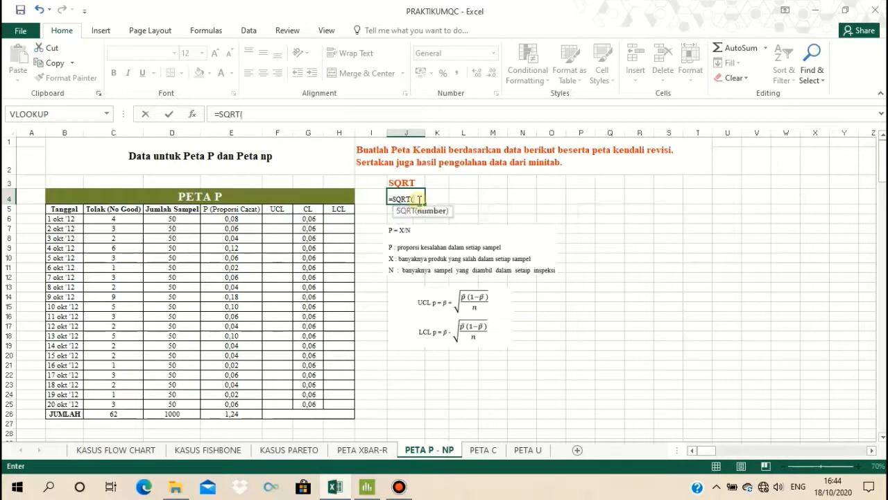
{"action": "left_click", "coordinate": [309, 218]}
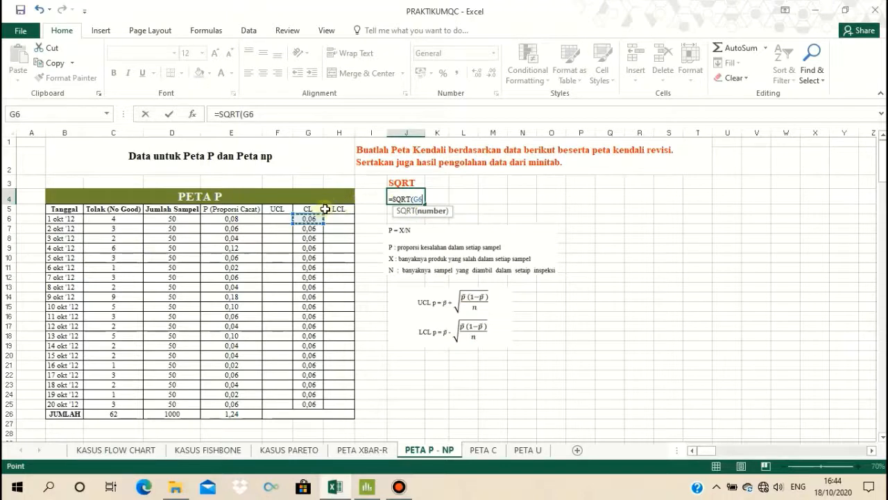
{"action": "type", "text": "*"}
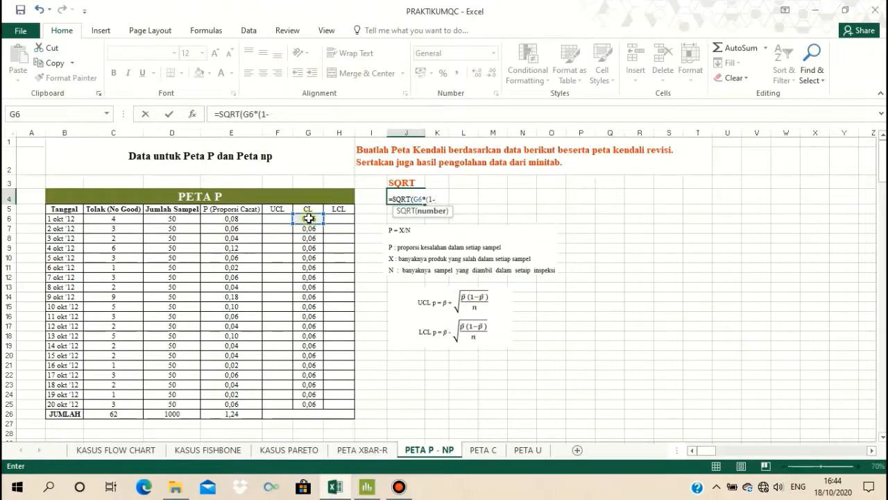
{"action": "left_click", "coordinate": [309, 219]}
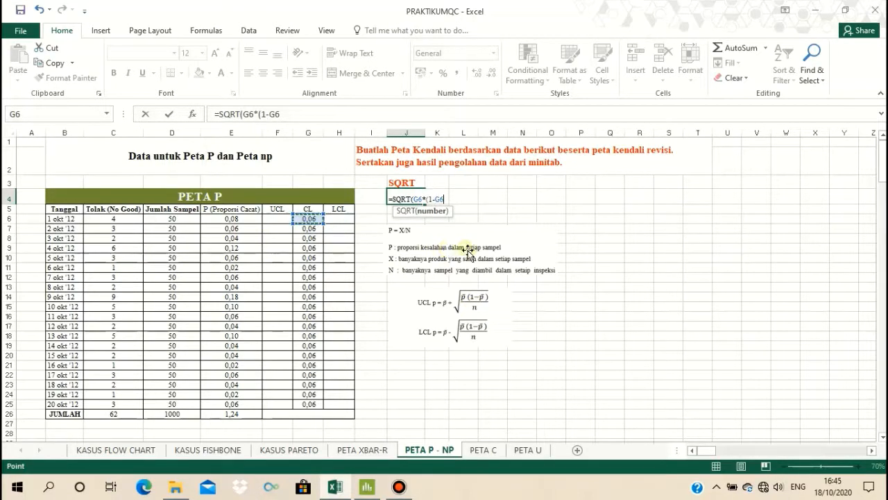
{"action": "type", "text": ")/"}
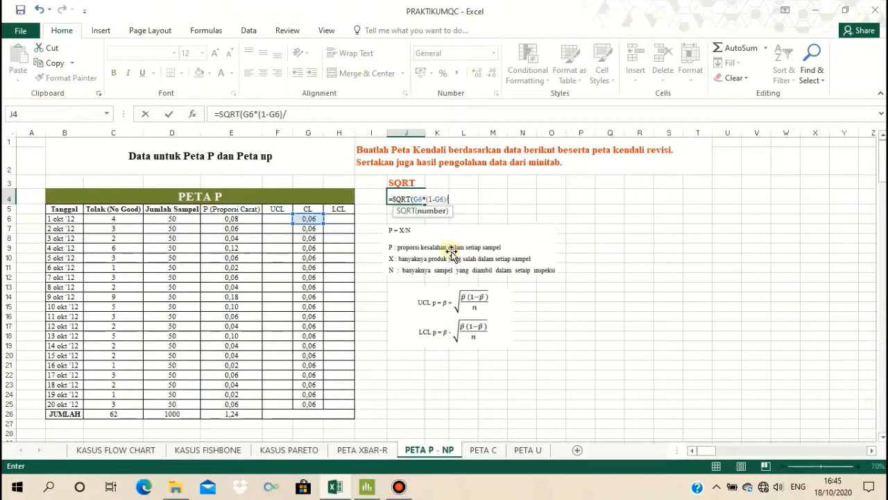
{"action": "left_click", "coordinate": [182, 219]}
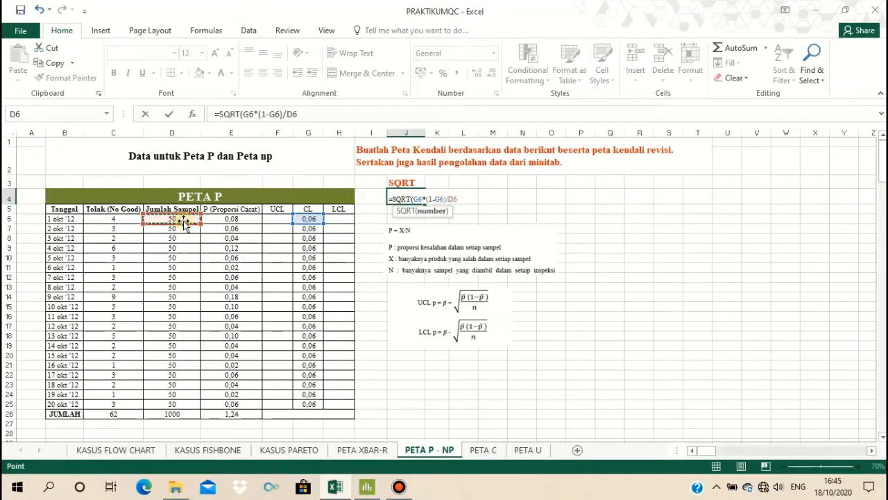
{"action": "type", "text": ")"}
{"action": "key", "text": "Return"}
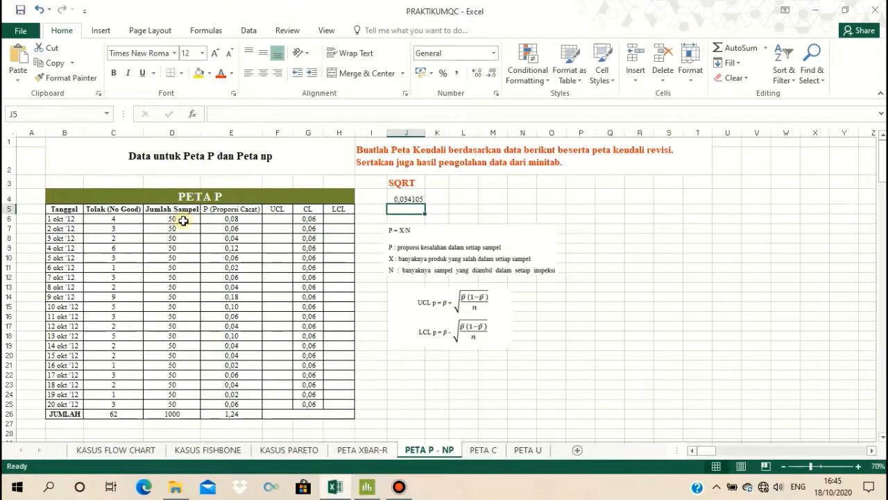
{"action": "left_click", "coordinate": [417, 198]}
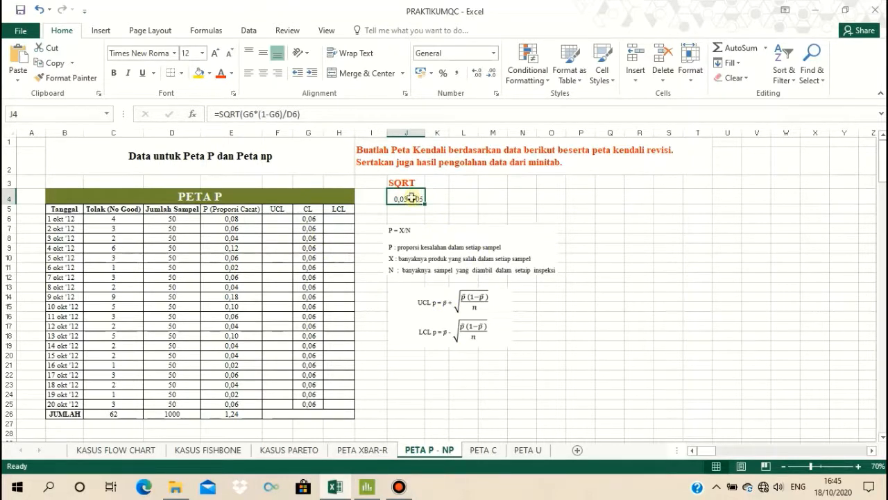
Step: Enter the first part of the UCL calculation, =G6+3, in F6
{"action": "left_click", "coordinate": [283, 221]}
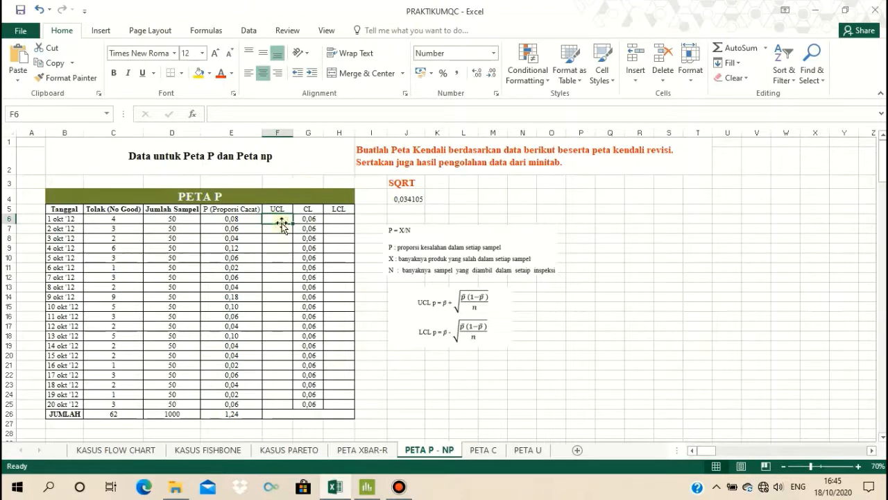
{"action": "type", "text": "="}
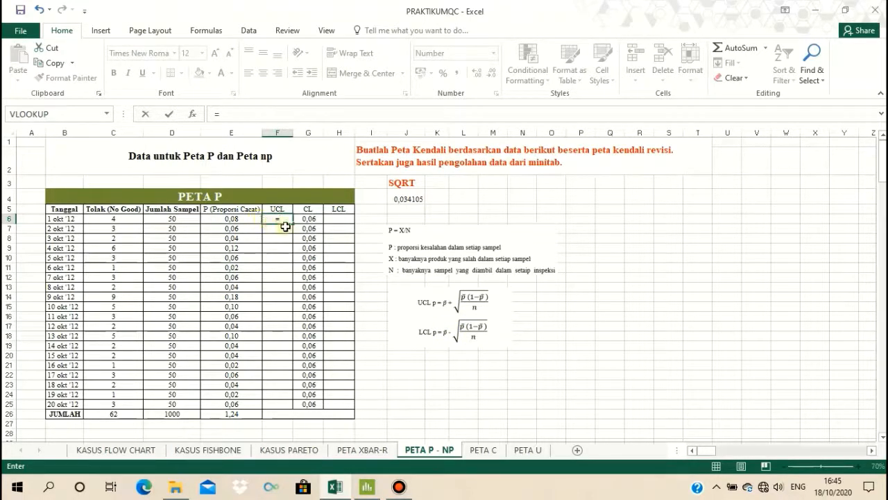
{"action": "left_click", "coordinate": [309, 219]}
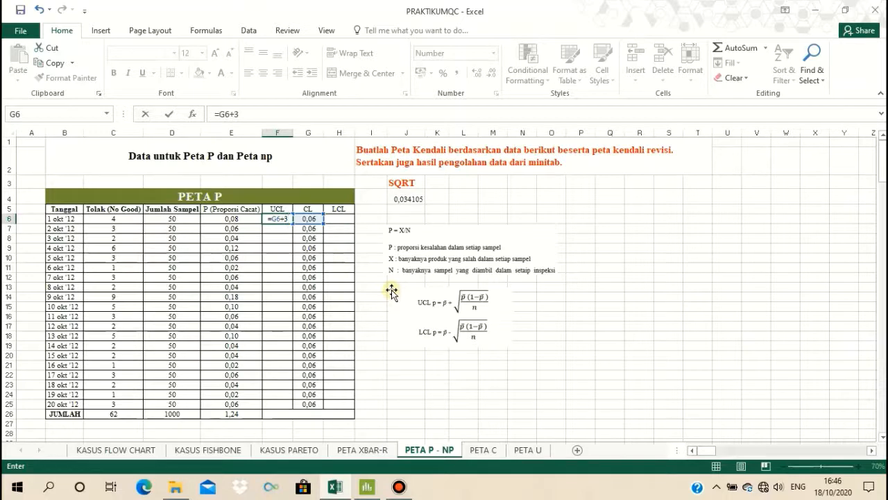
{"action": "key", "text": "Left"}
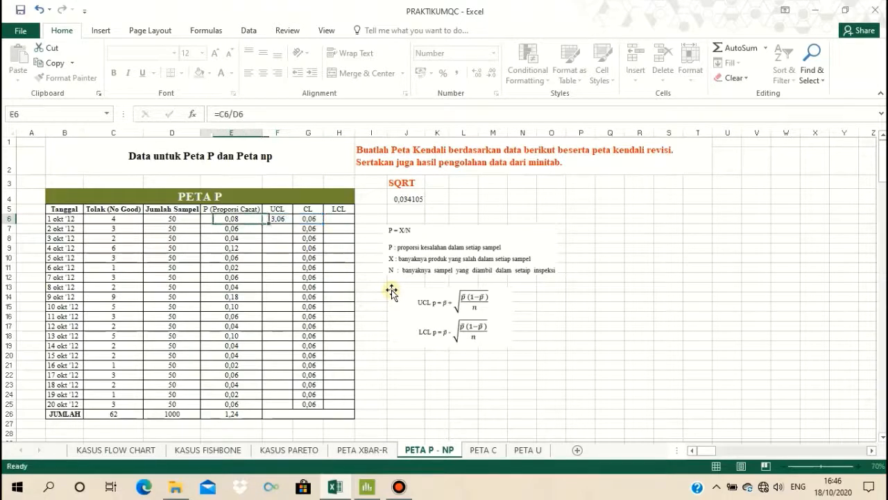
{"action": "type", "text": "("}
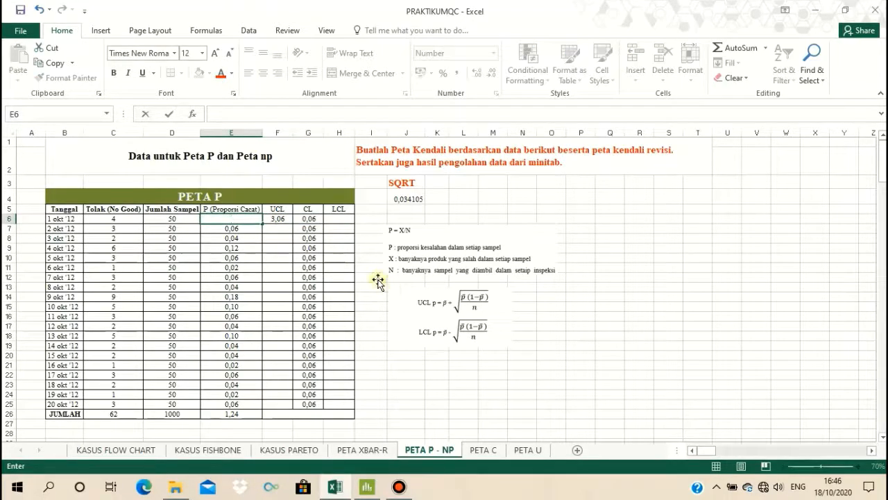
{"action": "type", "text": "="}
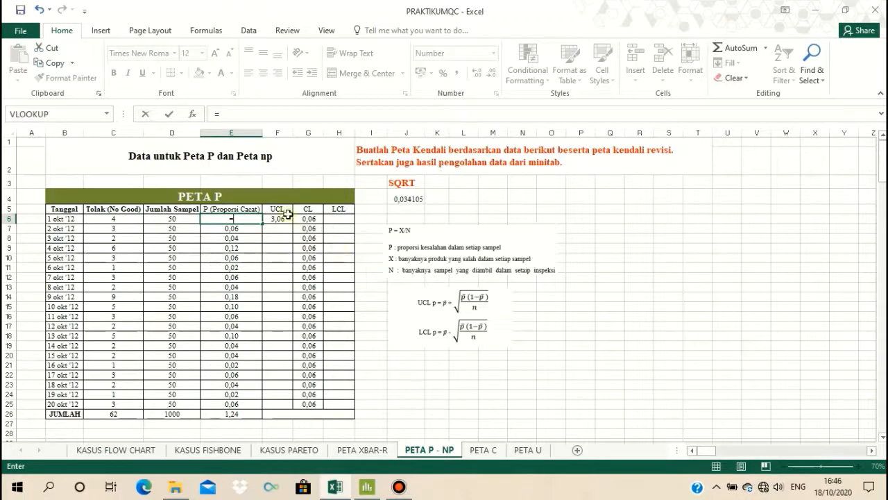
{"action": "left_click", "coordinate": [308, 228]}
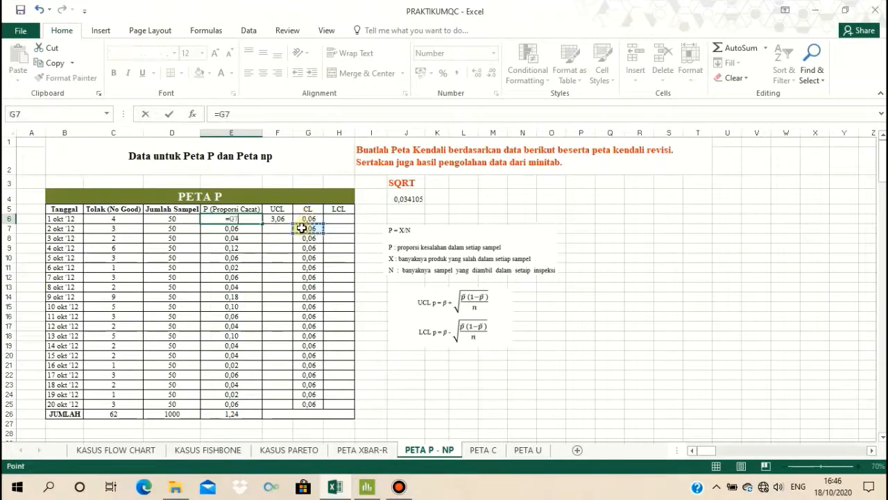
{"action": "key", "text": "BackSpace"}
{"action": "key", "text": "BackSpace"}
{"action": "key", "text": "BackSpace"}
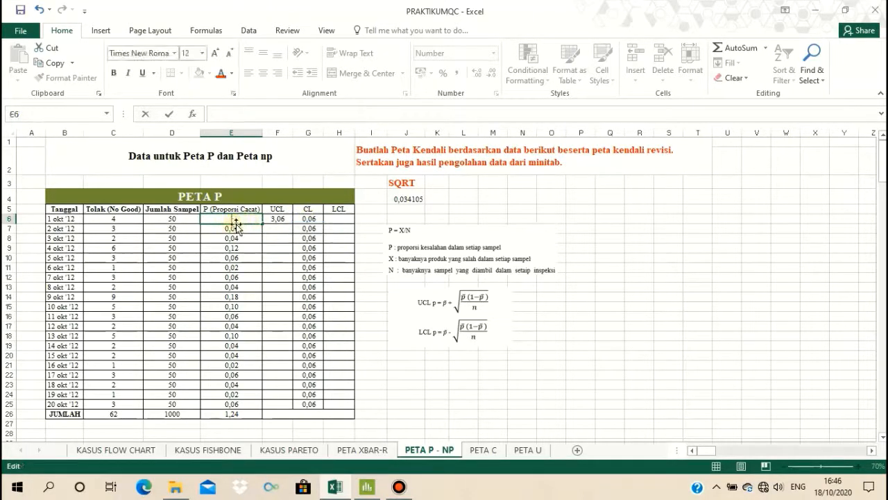
{"action": "key", "text": "Return"}
{"action": "key", "text": "ctrl+z"}
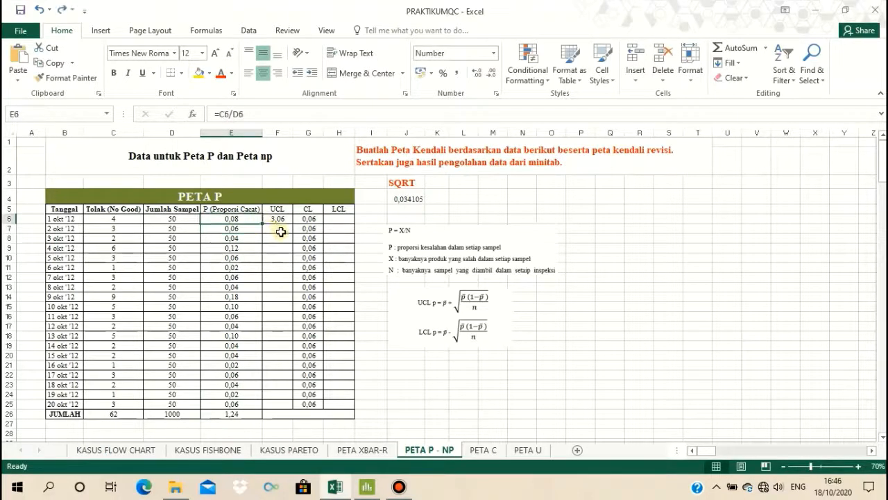
Step: Change the UCL formula in F6 to =G6+(3*$J$4) and fill it down through F25
{"action": "left_click", "coordinate": [277, 219]}
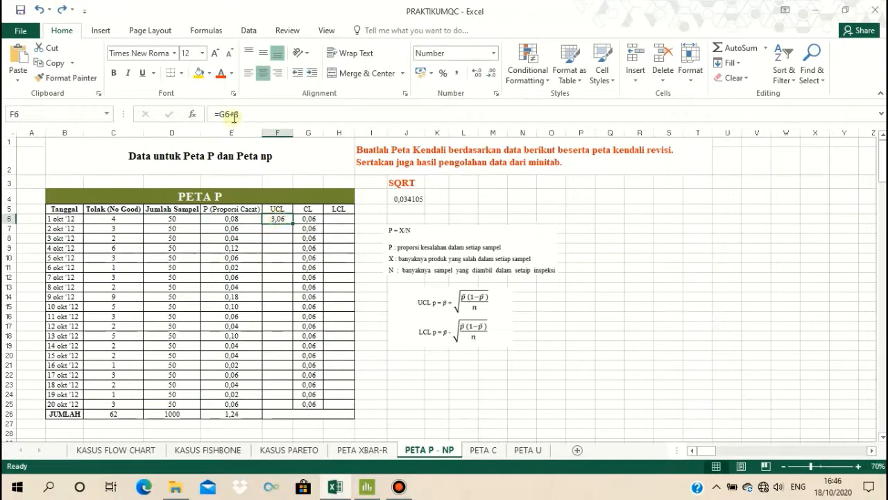
{"action": "left_click", "coordinate": [234, 116]}
{"action": "type", "text": "(3*"}
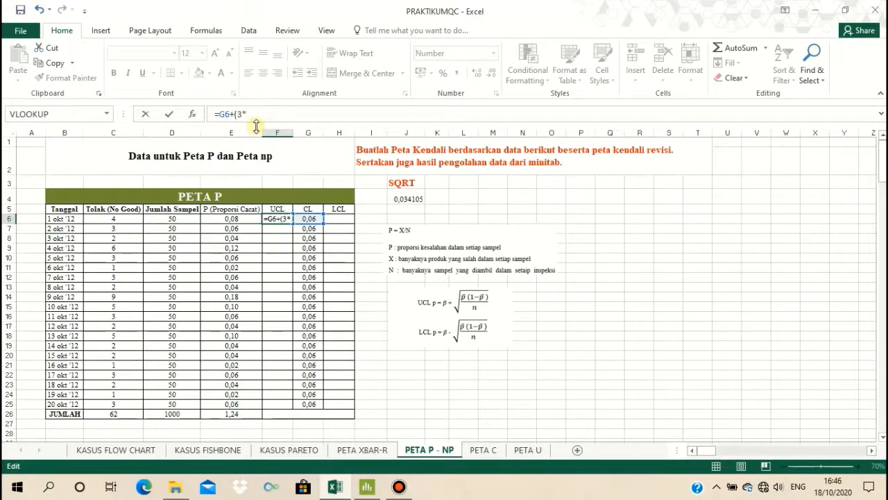
{"action": "left_click", "coordinate": [408, 199]}
{"action": "left_click", "coordinate": [248, 115]}
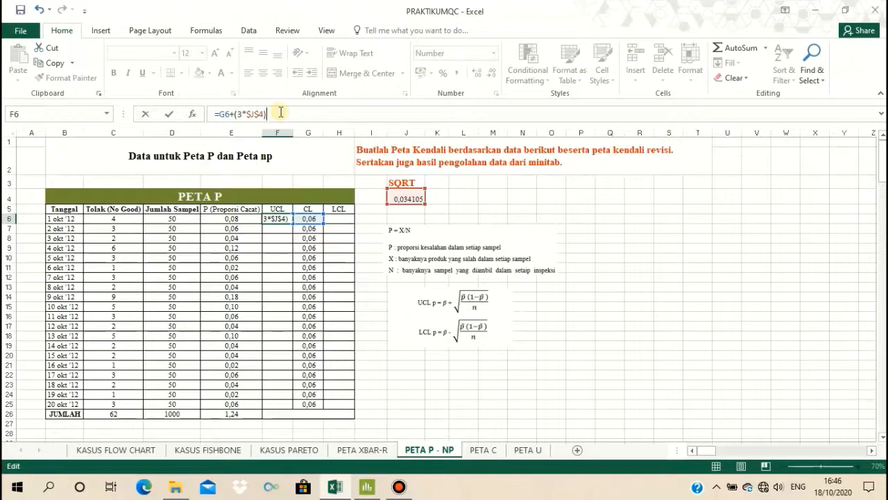
{"action": "key", "text": "Return"}
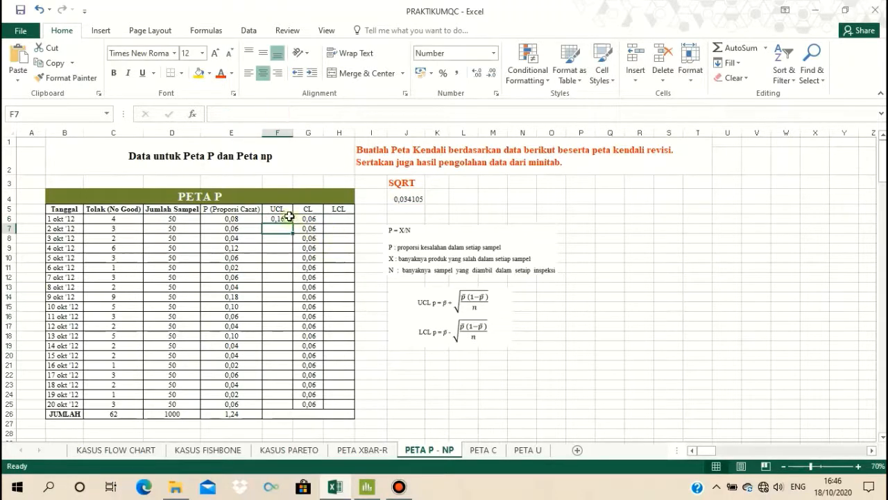
{"action": "left_click", "coordinate": [288, 218]}
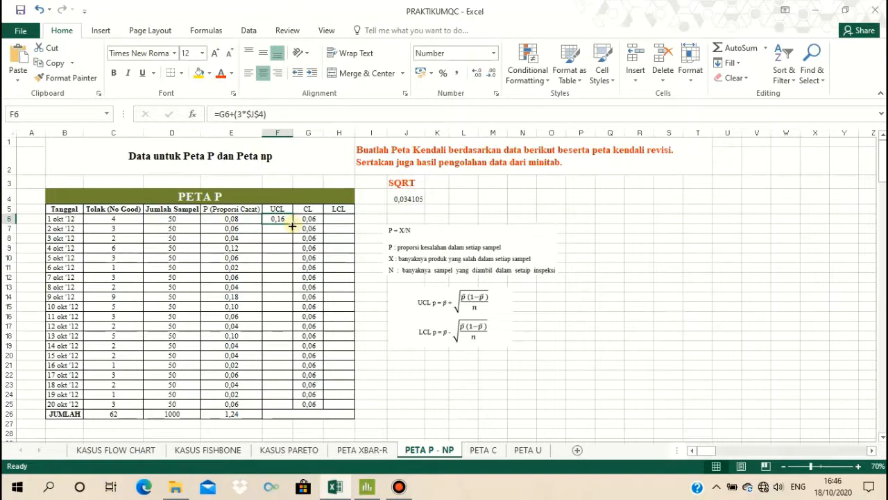
{"action": "left_click_drag", "start_coordinate": [292, 226], "coordinate": [284, 411]}
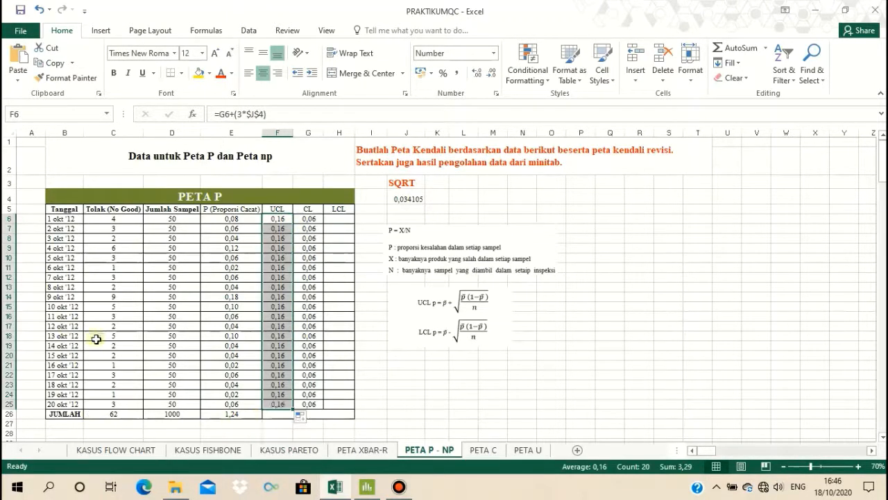
Step: Copy the UCL formula text from F6 into the LCL cell H6 and change it to =G6-(3*$J$4)
{"action": "left_click", "coordinate": [338, 219]}
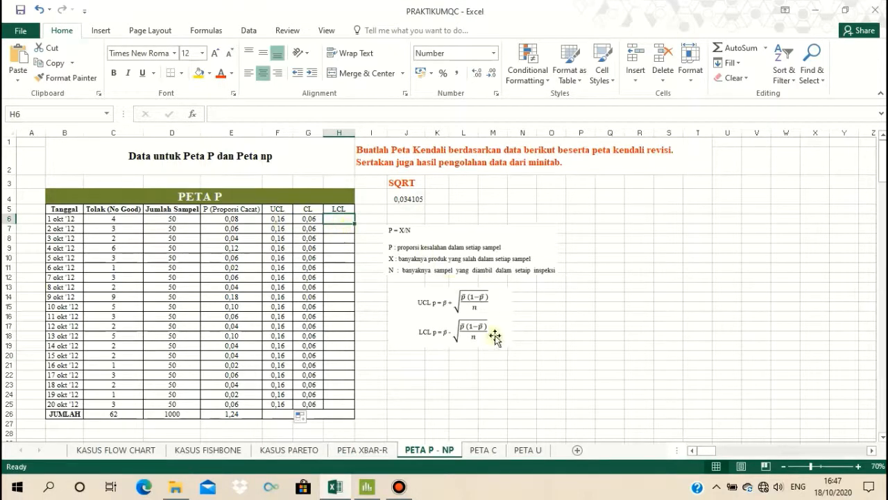
{"action": "left_click", "coordinate": [278, 221]}
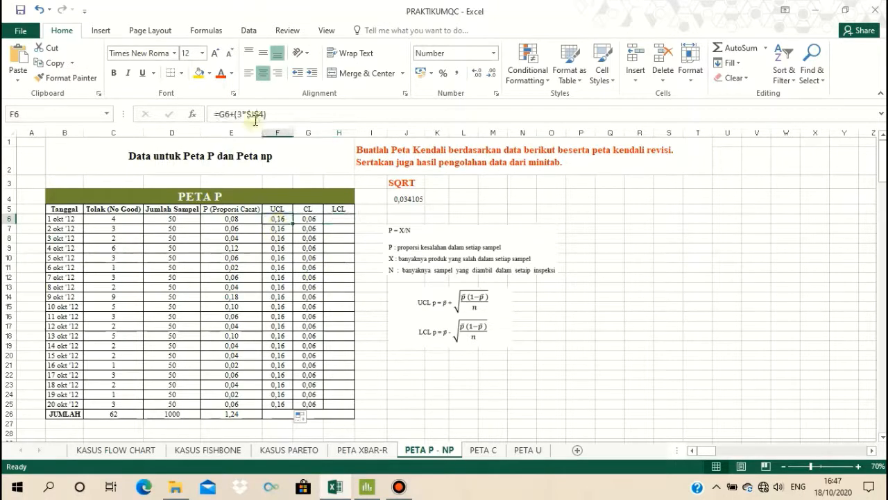
{"action": "left_click_drag", "start_coordinate": [264, 114], "coordinate": [206, 114]}
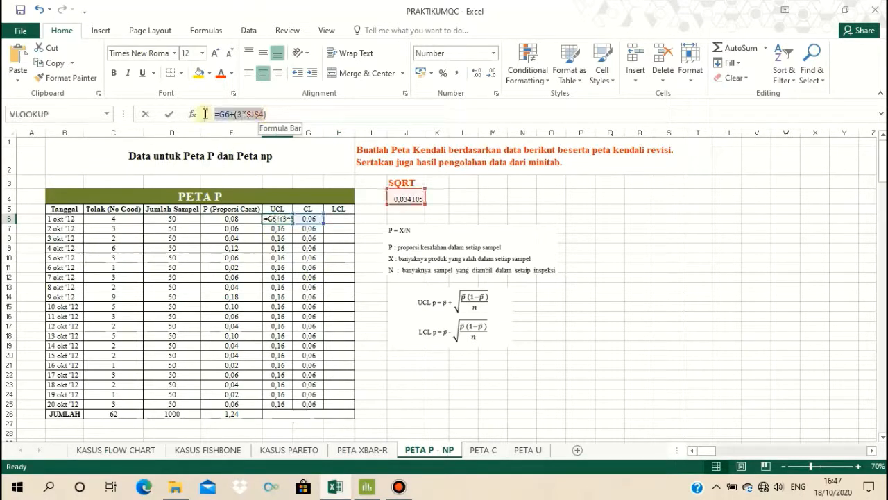
{"action": "left_click_drag", "start_coordinate": [272, 114], "coordinate": [212, 118]}
{"action": "key", "text": "ctrl+c"}
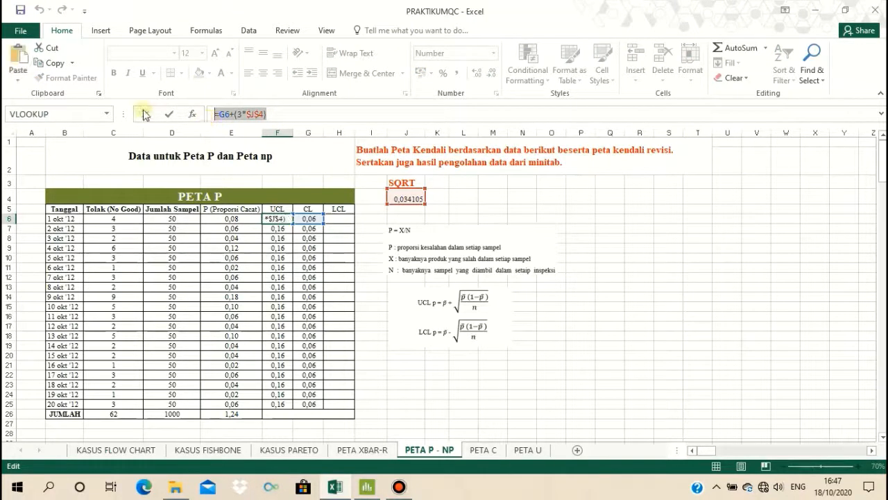
{"action": "left_click", "coordinate": [144, 113]}
{"action": "left_click", "coordinate": [336, 217]}
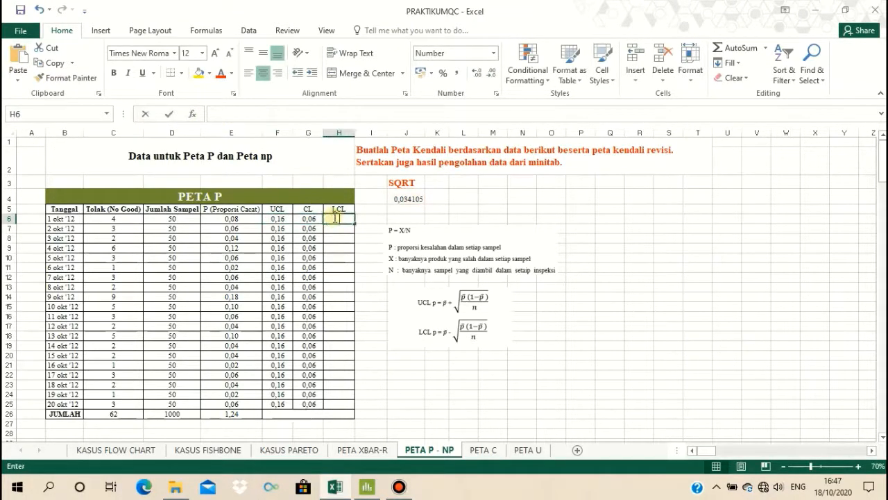
{"action": "key", "text": "ctrl+v"}
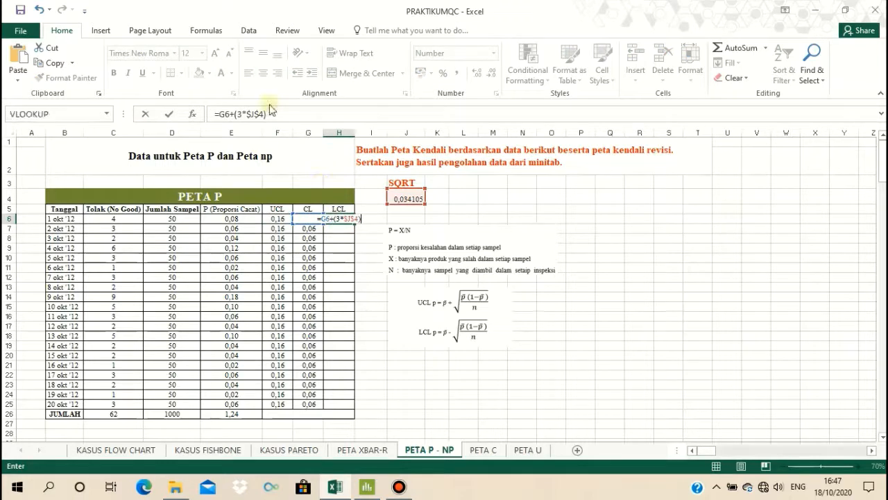
{"action": "left_click", "coordinate": [232, 115]}
{"action": "key", "text": "BackSpace"}
{"action": "type", "text": "-"}
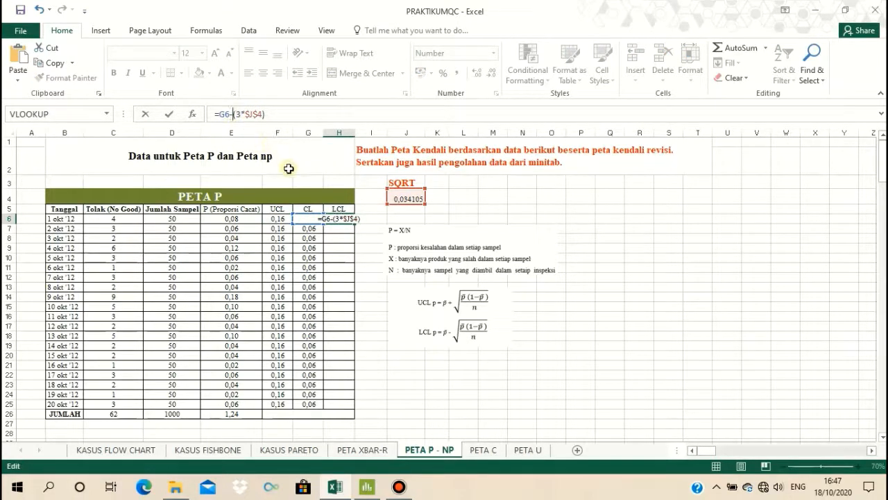
{"action": "key", "text": "Return"}
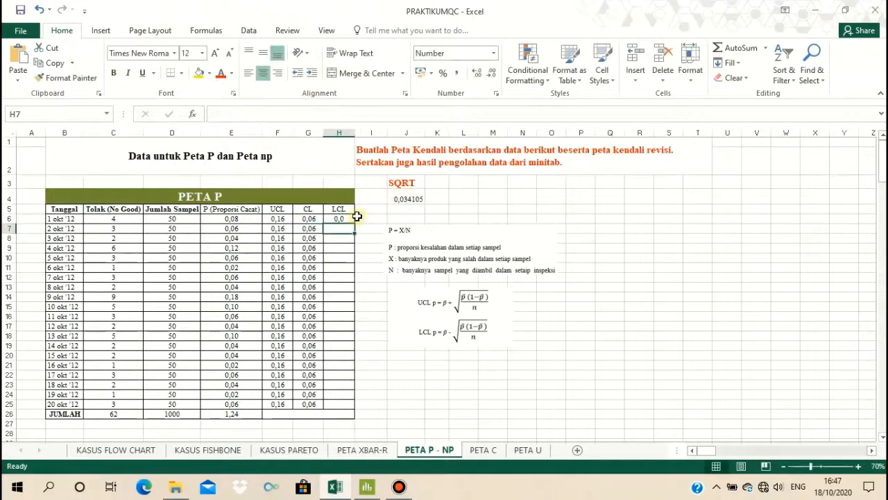
{"action": "left_click", "coordinate": [347, 218]}
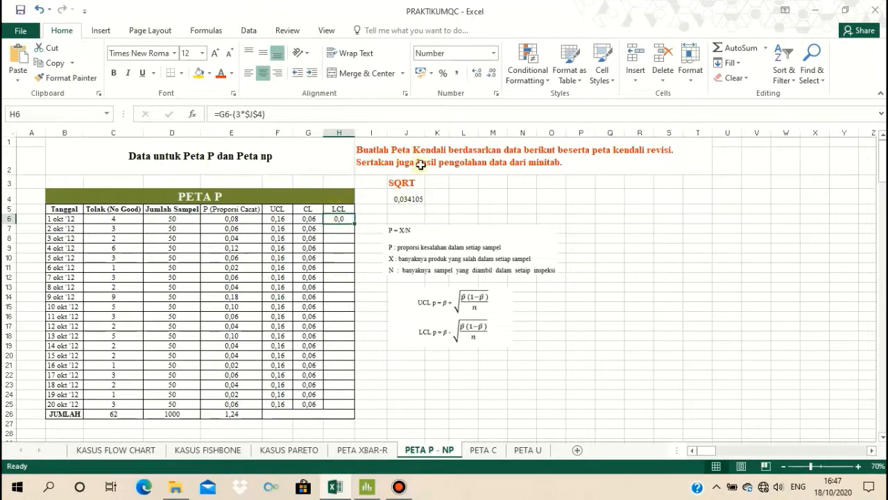
Step: Show the LCL cell H6 with two decimals and replace its formula with 0
{"action": "left_click", "coordinate": [479, 73]}
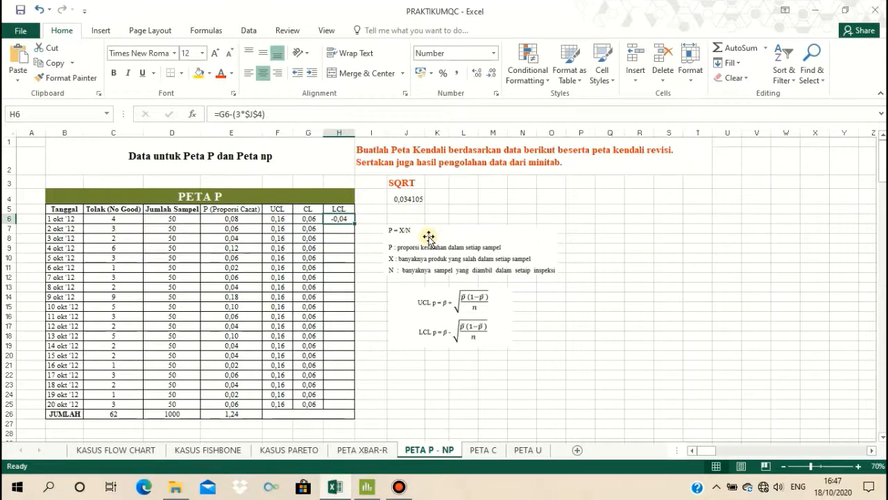
{"action": "double_click", "coordinate": [346, 221]}
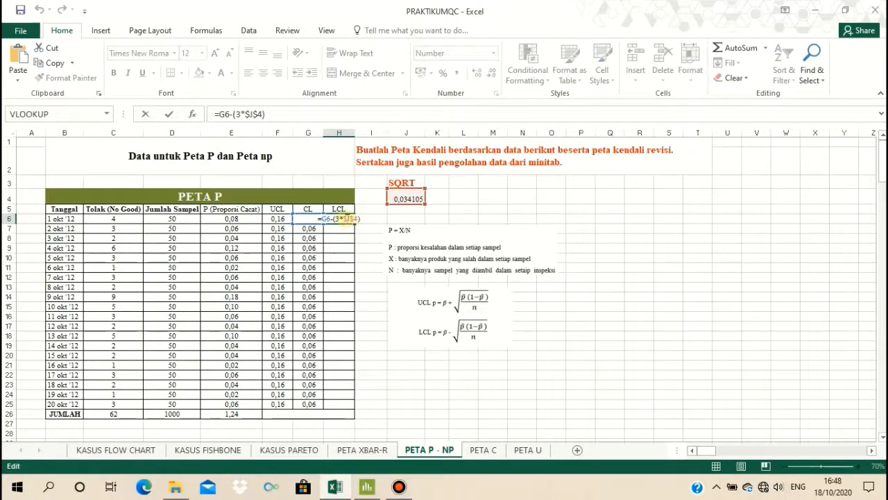
{"action": "left_click_drag", "start_coordinate": [267, 115], "coordinate": [191, 125]}
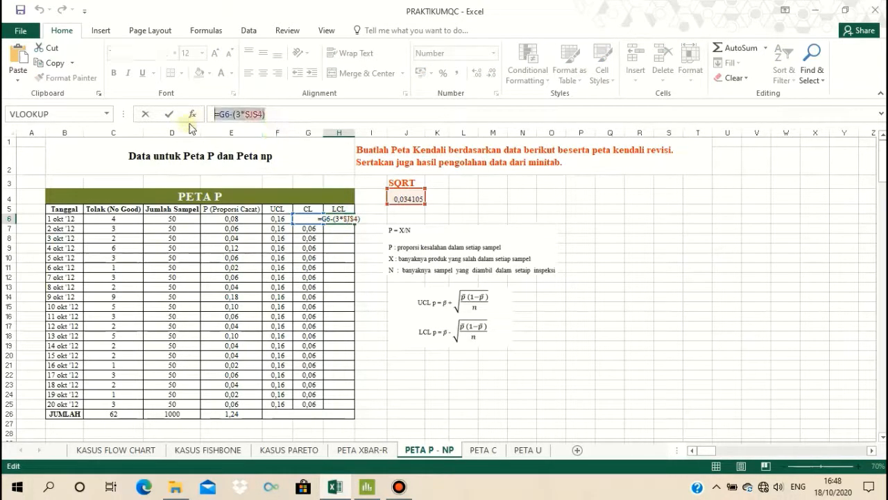
{"action": "key", "text": "Return"}
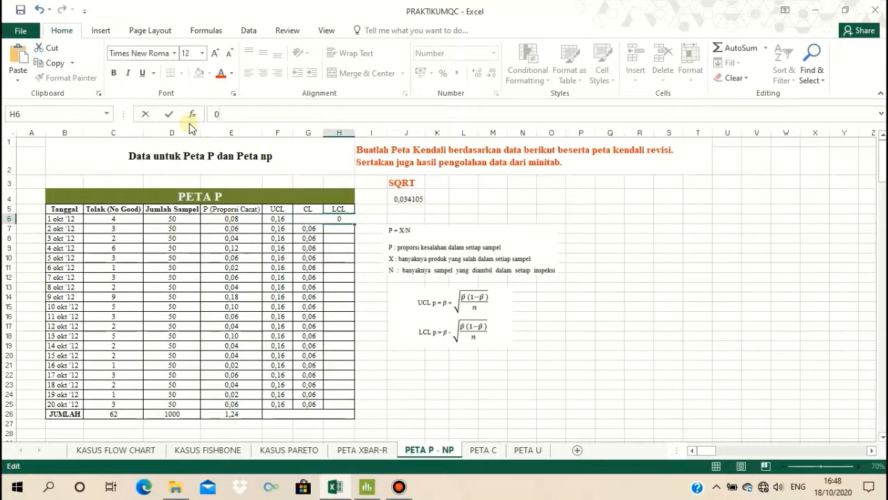
{"action": "left_click", "coordinate": [347, 220]}
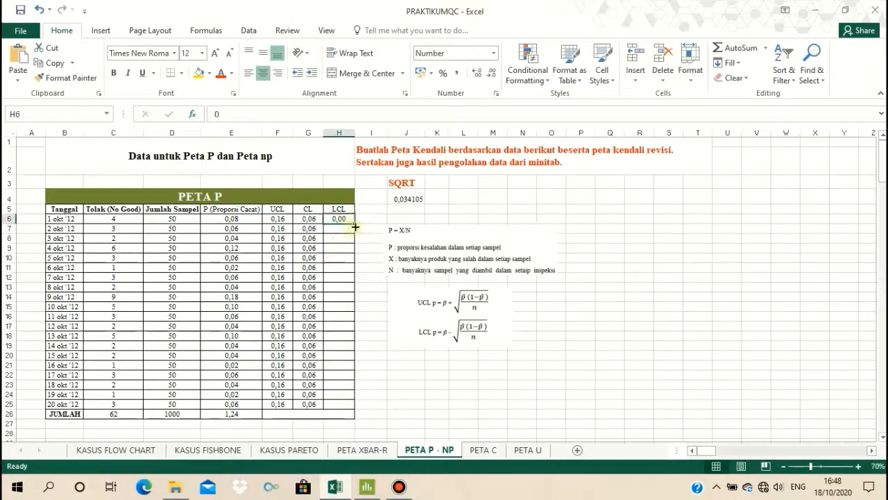
Step: Fill the LCL value in H6 down through H25
{"action": "left_click_drag", "start_coordinate": [355, 224], "coordinate": [336, 404]}
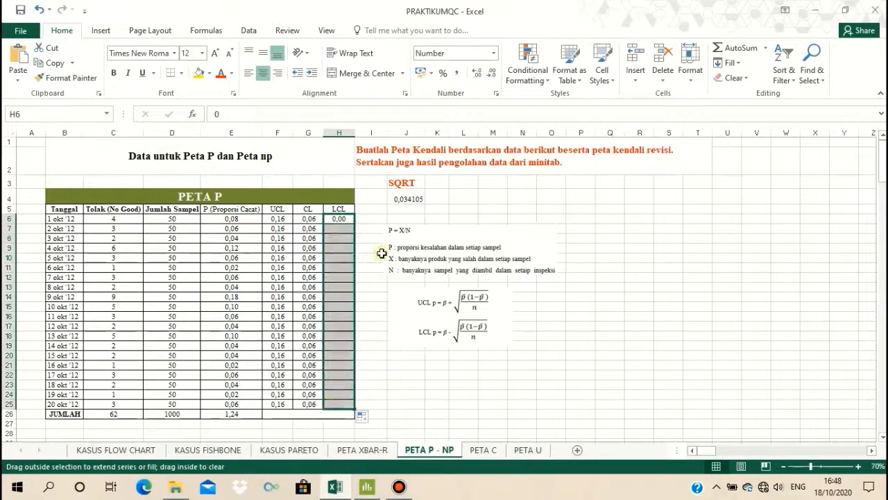
{"action": "scroll", "coordinate": [431, 306], "scroll_direction": "down", "scroll_amount": 2}
{"action": "scroll", "coordinate": [416, 302], "scroll_direction": "up", "scroll_amount": 2}
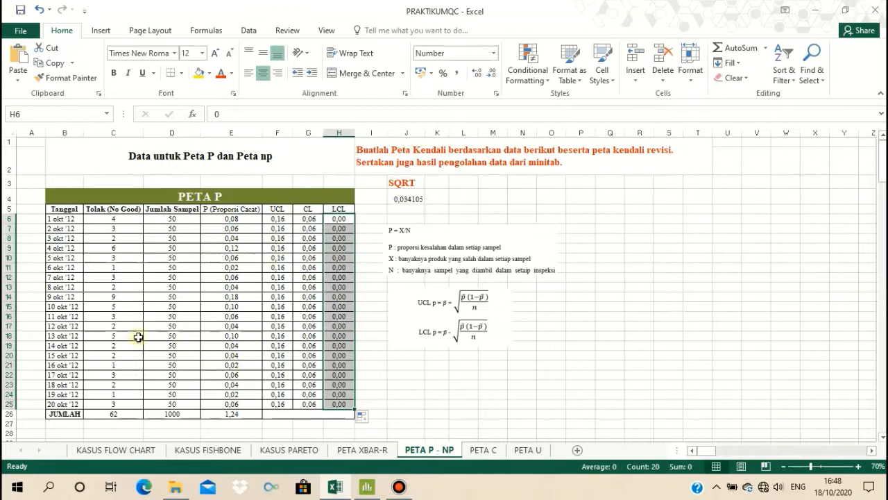
{"action": "left_click", "coordinate": [633, 217]}
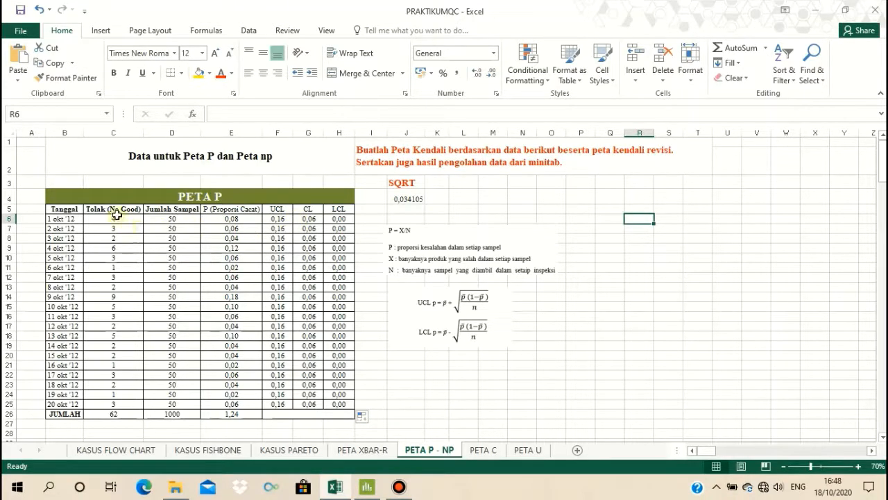
Step: Insert a 2-D line chart with markers from the proportion, UCL, CL and LCL columns, E5:H25
{"action": "left_click_drag", "start_coordinate": [231, 209], "coordinate": [343, 402]}
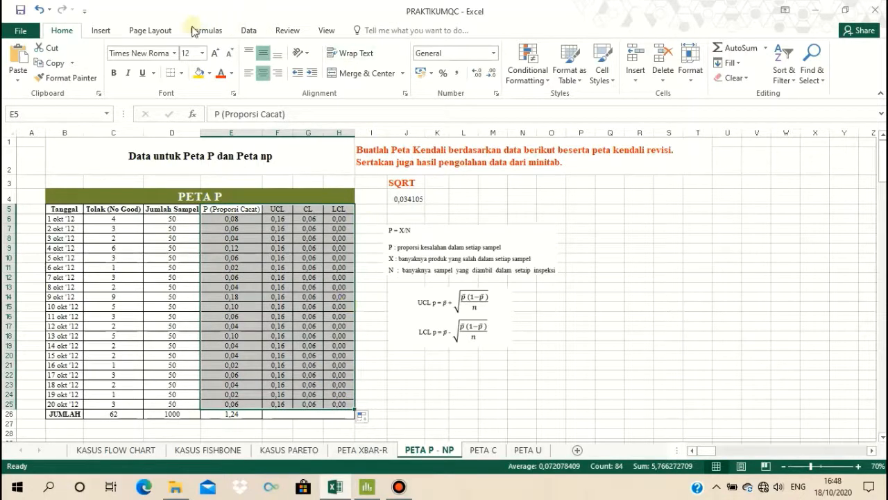
{"action": "left_click", "coordinate": [99, 32]}
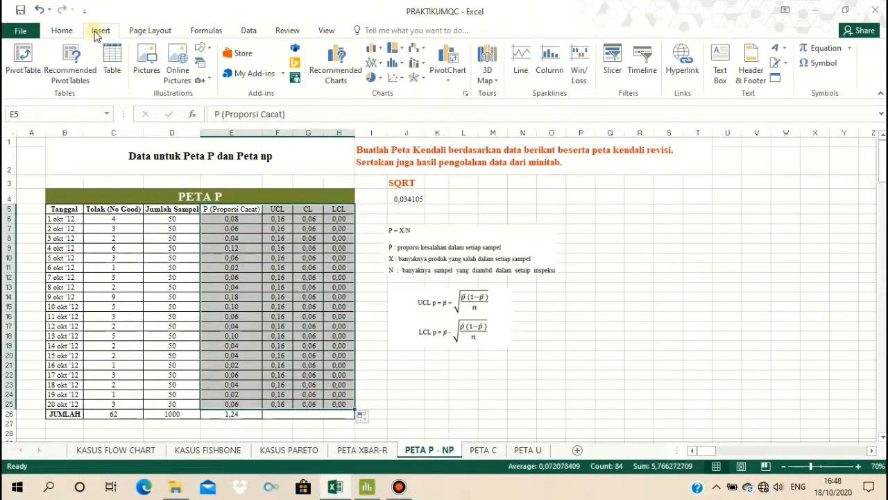
{"action": "left_click", "coordinate": [383, 64]}
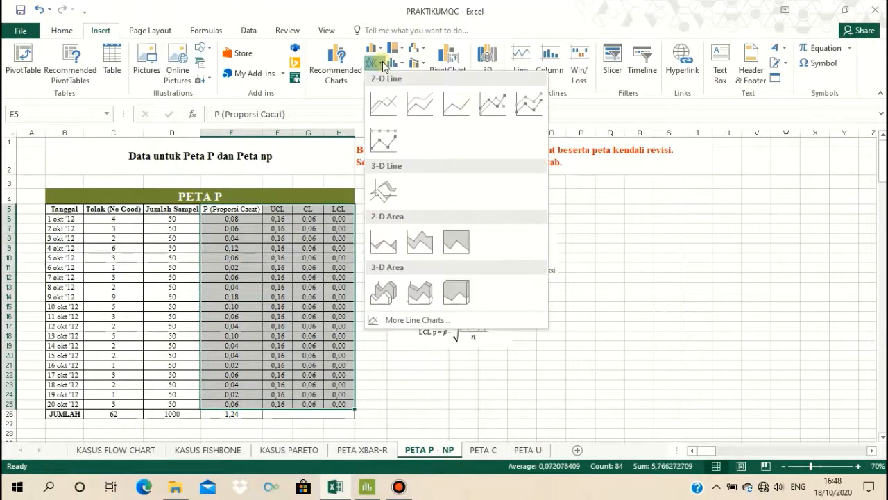
{"action": "left_click", "coordinate": [492, 105]}
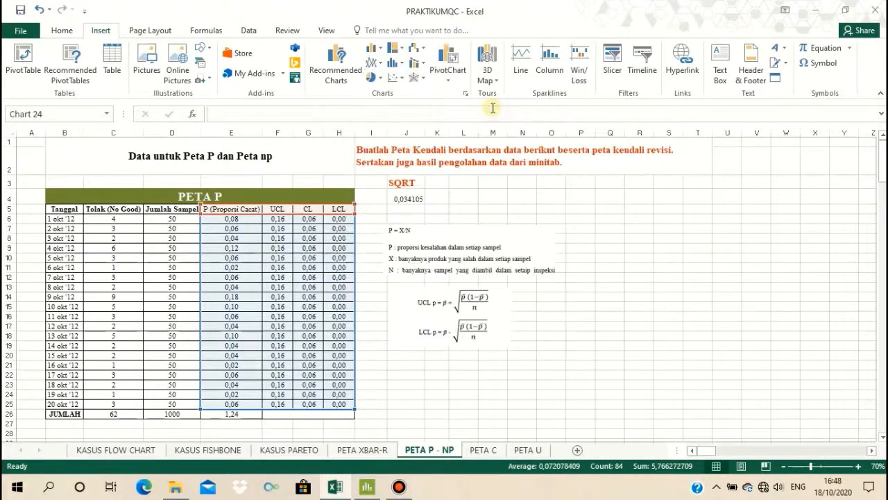
Step: Move the line chart to the empty area beside the formula notes and enlarge it to reach about column X, row 22
{"action": "left_click_drag", "start_coordinate": [495, 236], "coordinate": [699, 196]}
{"action": "left_click_drag", "start_coordinate": [769, 312], "coordinate": [769, 311]}
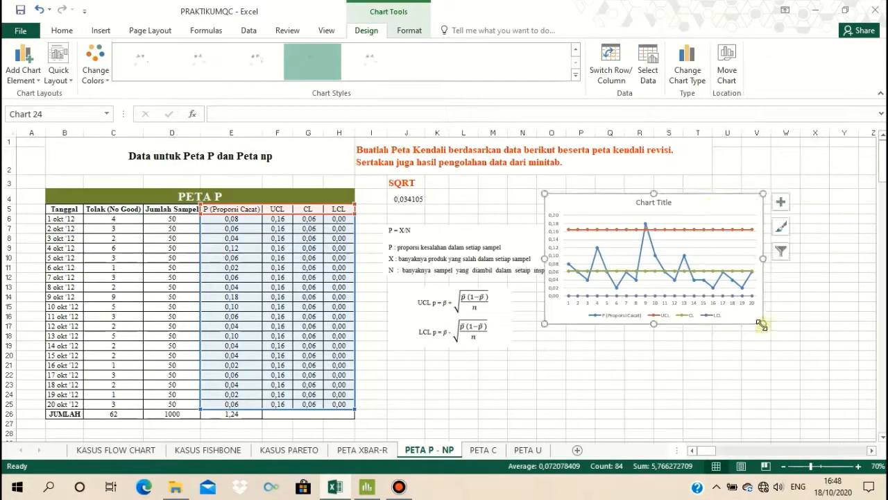
{"action": "left_click_drag", "start_coordinate": [831, 376], "coordinate": [830, 375]}
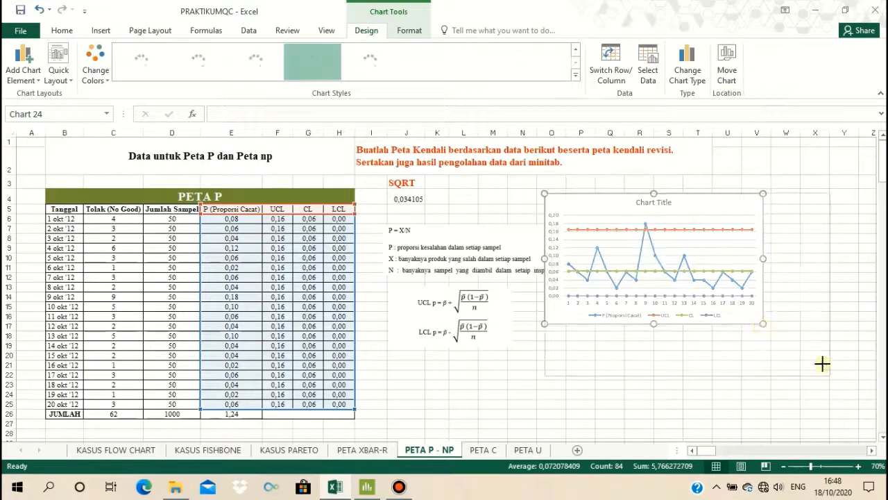
Step: Change the line chart's title to PETA P and deselect the chart
{"action": "left_click", "coordinate": [691, 206]}
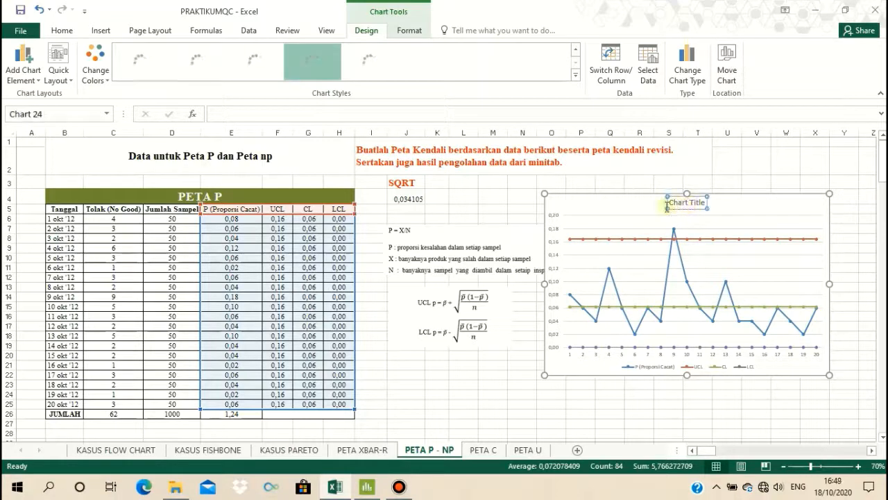
{"action": "double_click", "coordinate": [704, 207]}
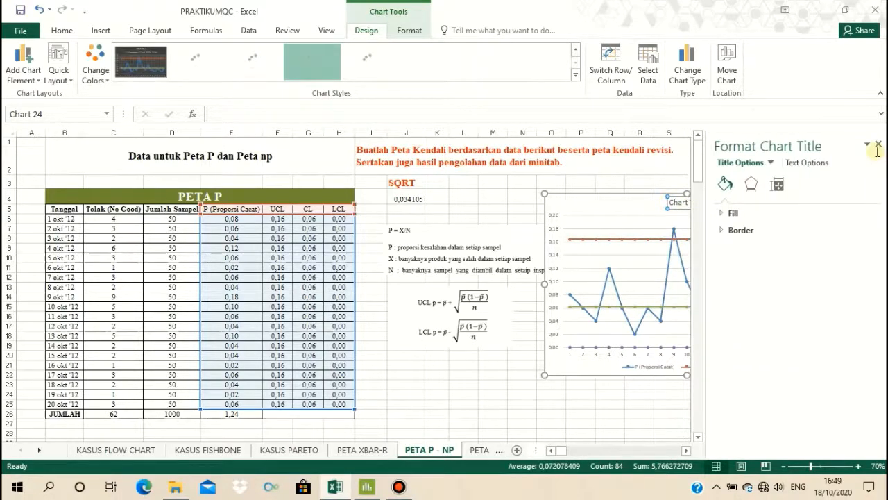
{"action": "left_click", "coordinate": [879, 144]}
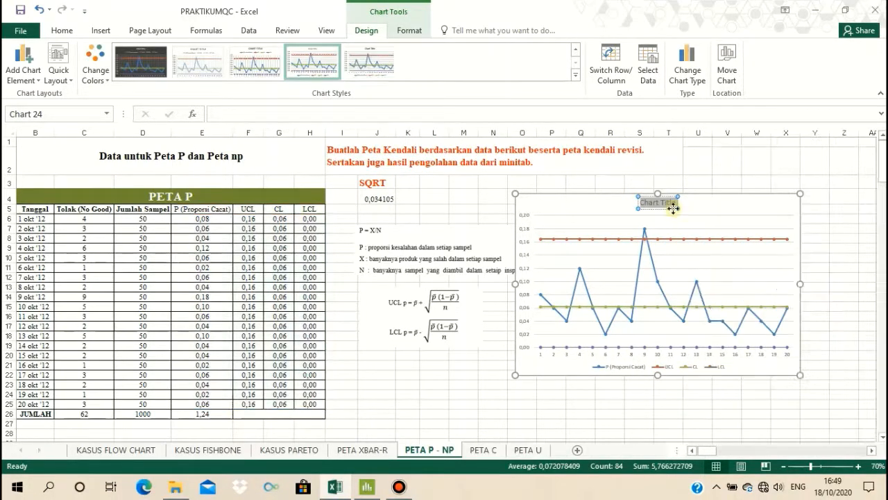
{"action": "type", "text": "PETA"}
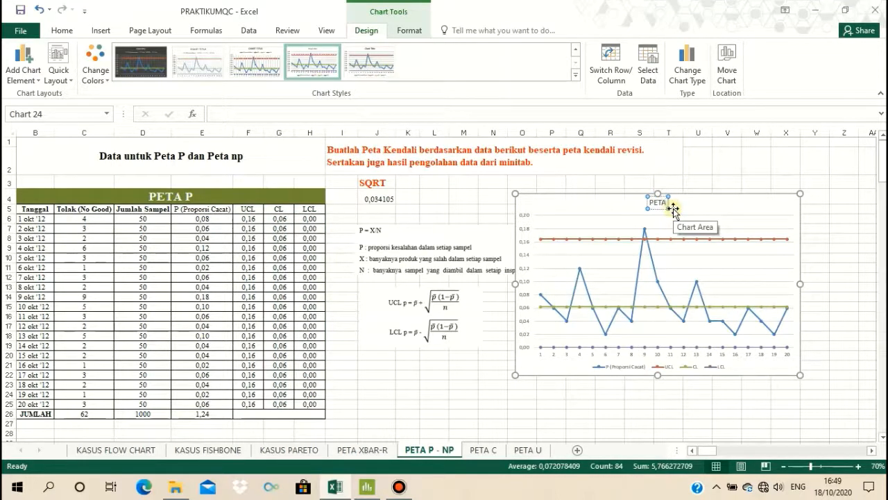
{"action": "type", "text": " P"}
{"action": "left_click", "coordinate": [627, 161]}
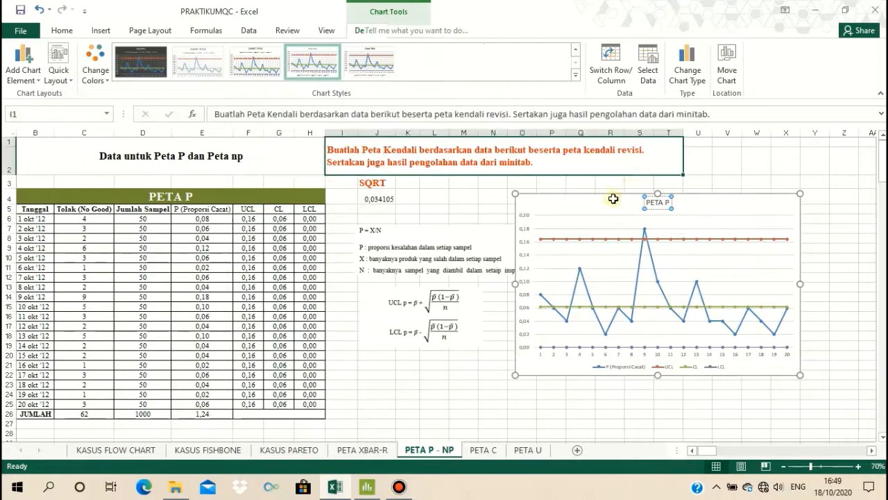
{"action": "scroll", "coordinate": [617, 277], "scroll_direction": "down", "scroll_amount": 2}
{"action": "left_click", "coordinate": [605, 332]}
{"action": "scroll", "coordinate": [605, 339], "scroll_direction": "up", "scroll_amount": 2}
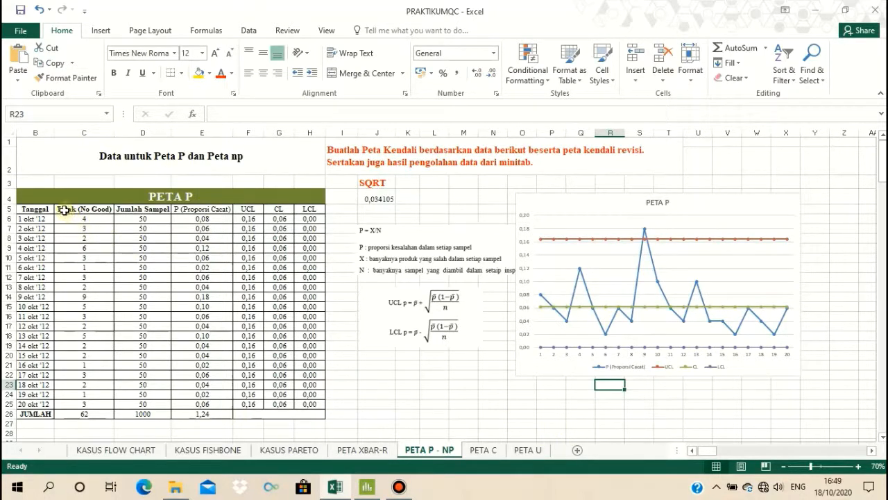
Step: Copy the Tolak (No Good) and Jumlah Sampel data in C5:D25, switch to Minitab and check the same columns in Worksheet 1
{"action": "left_click_drag", "start_coordinate": [63, 210], "coordinate": [155, 405]}
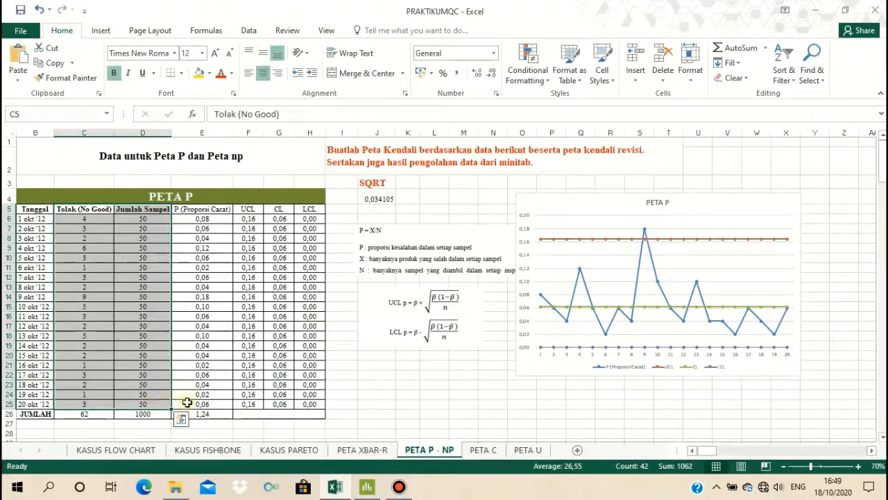
{"action": "key", "text": "ctrl+c"}
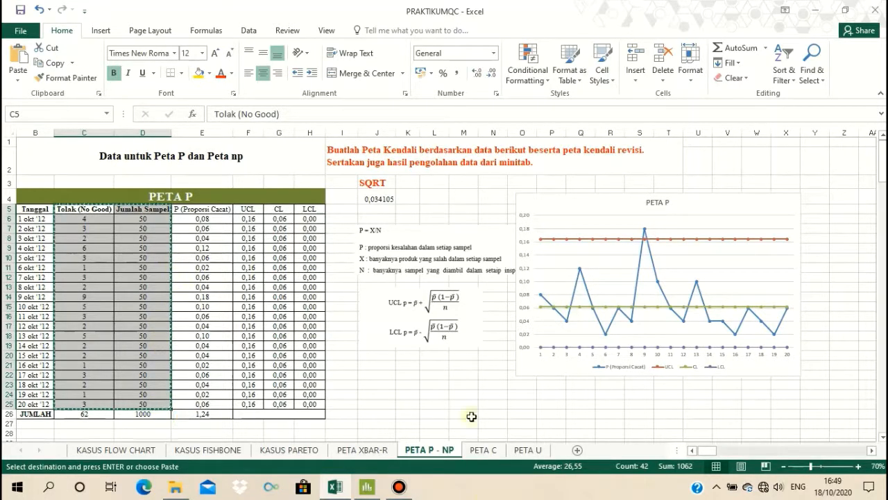
{"action": "left_click", "coordinate": [368, 487]}
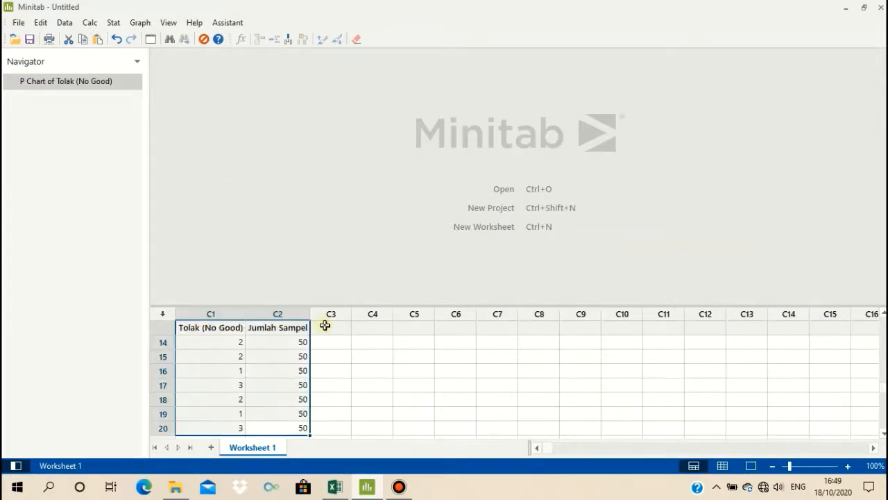
{"action": "scroll", "coordinate": [321, 326], "scroll_direction": "down", "scroll_amount": 5}
{"action": "scroll", "coordinate": [264, 384], "scroll_direction": "up", "scroll_amount": 2}
{"action": "scroll", "coordinate": [264, 383], "scroll_direction": "up", "scroll_amount": 4}
{"action": "scroll", "coordinate": [261, 387], "scroll_direction": "down", "scroll_amount": 2}
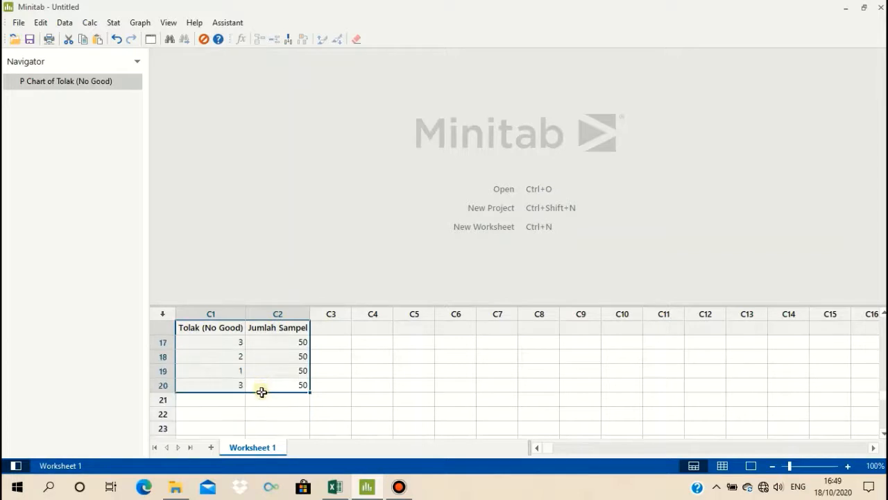
{"action": "scroll", "coordinate": [212, 402], "scroll_direction": "up", "scroll_amount": 5}
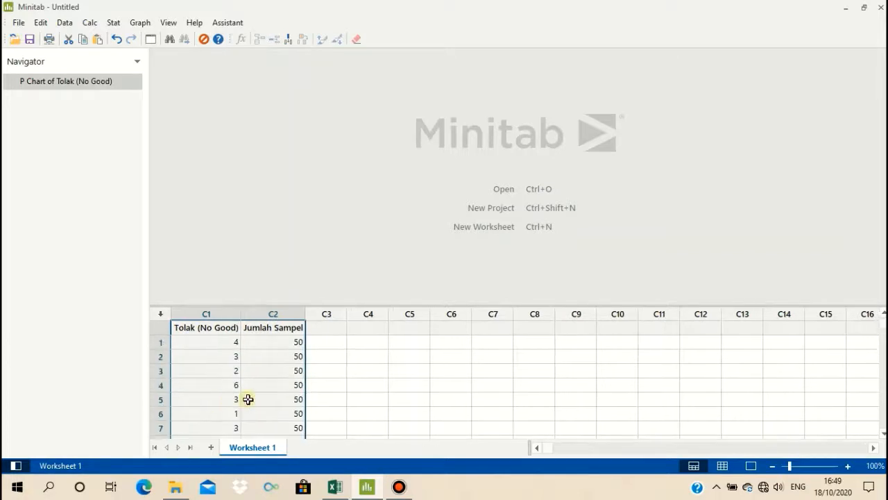
{"action": "scroll", "coordinate": [249, 400], "scroll_direction": "down", "scroll_amount": 3}
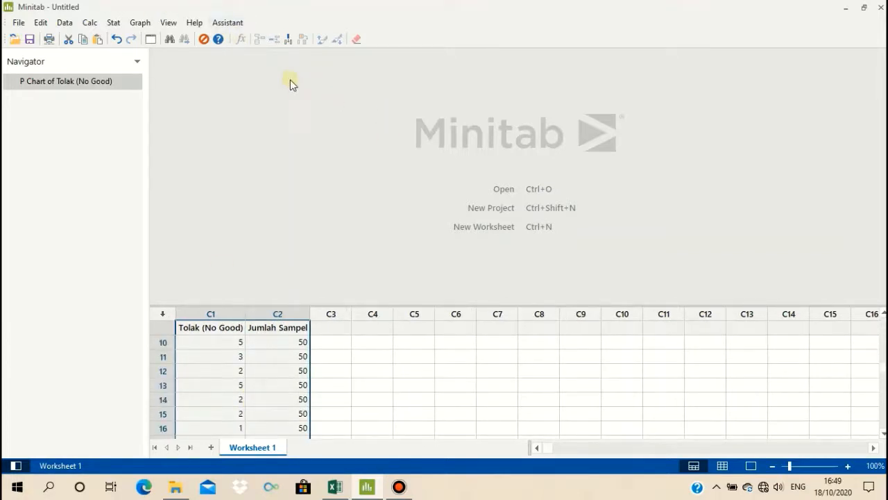
Step: Create an attributes P control chart with 'Tolak (No Good)' as the variable and 'Jumlah Sampel' as the subgroup sizes, and review it
{"action": "left_click", "coordinate": [114, 26]}
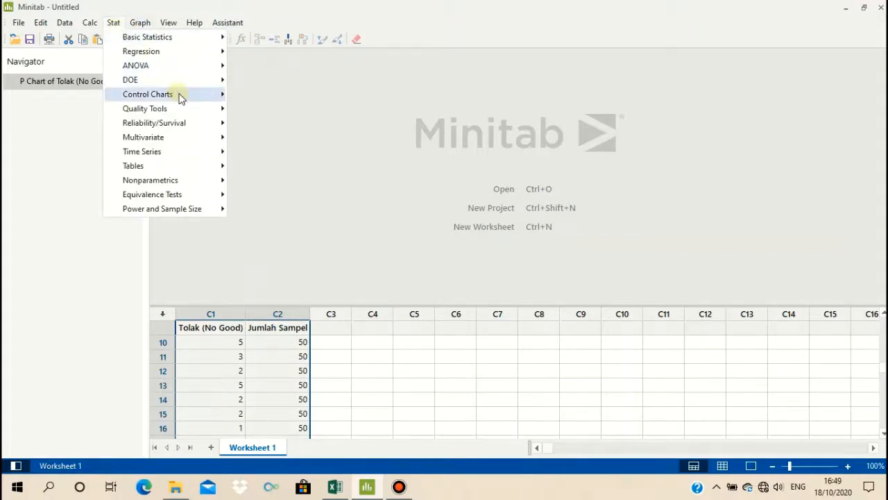
{"action": "mouse_move", "coordinate": [181, 97]}
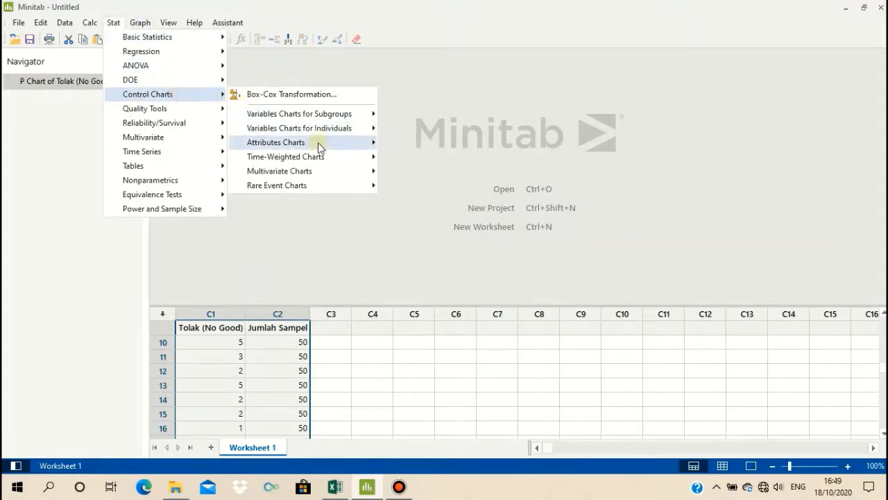
{"action": "mouse_move", "coordinate": [320, 146]}
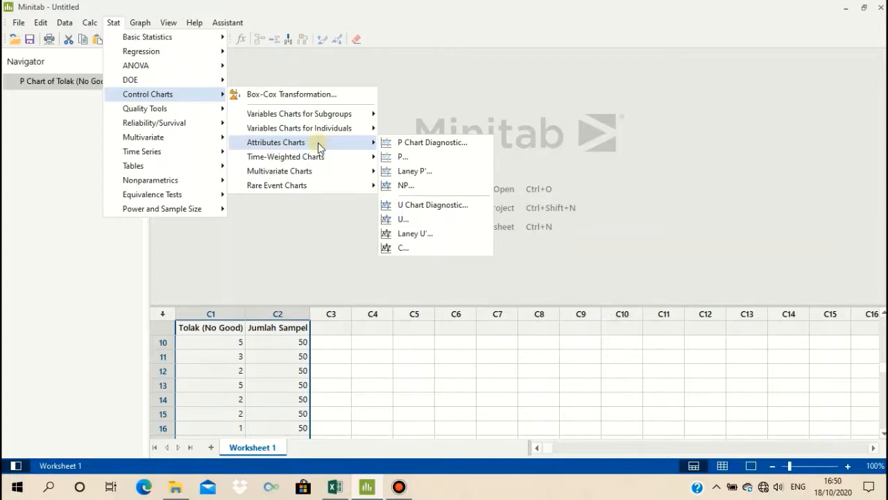
{"action": "left_click", "coordinate": [409, 163]}
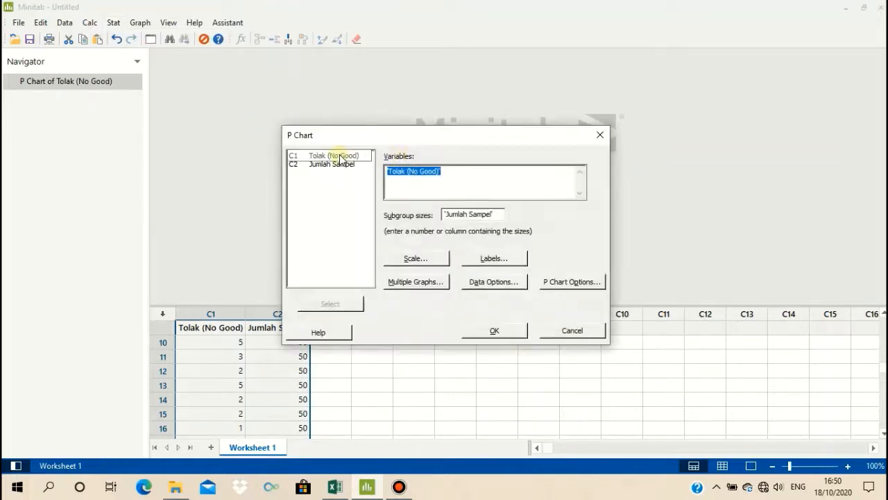
{"action": "left_click", "coordinate": [344, 154]}
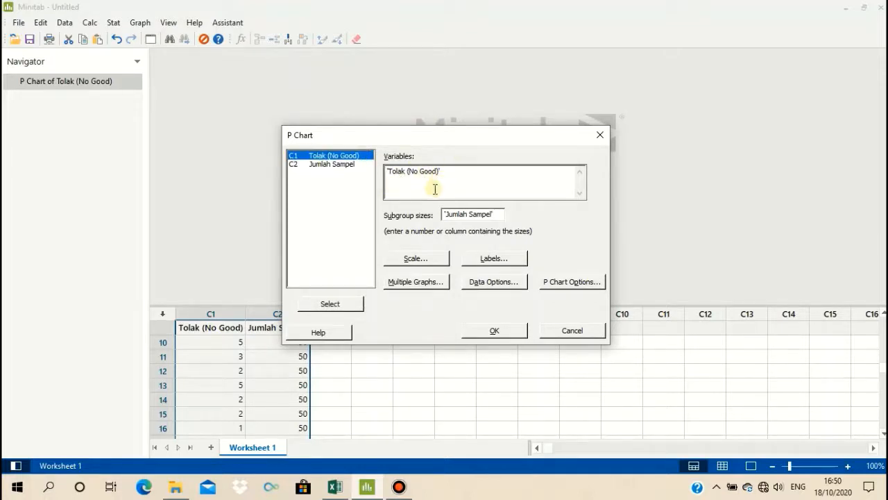
{"action": "left_click", "coordinate": [462, 214]}
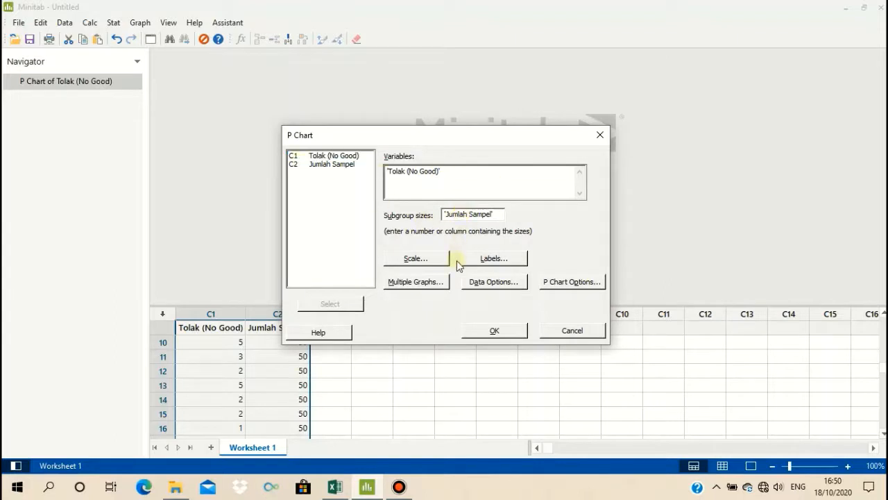
{"action": "left_click", "coordinate": [495, 330]}
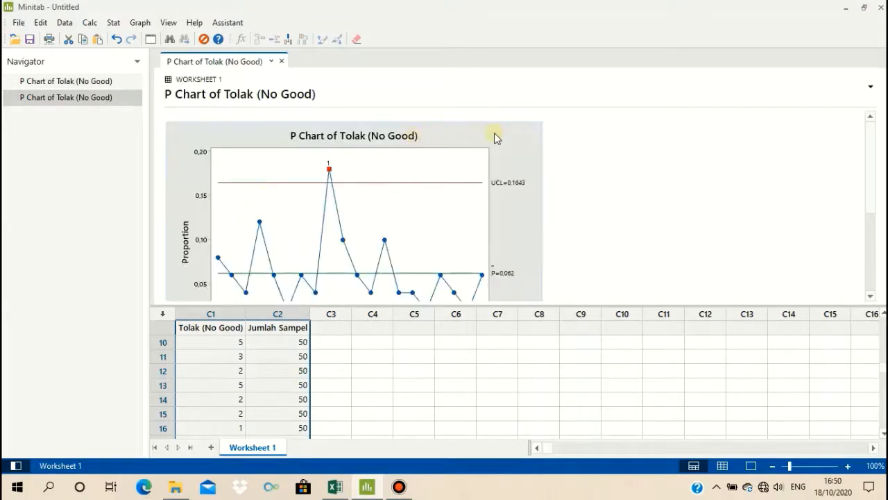
{"action": "scroll", "coordinate": [495, 135], "scroll_direction": "down", "scroll_amount": 2}
{"action": "scroll", "coordinate": [497, 134], "scroll_direction": "up", "scroll_amount": 2}
{"action": "scroll", "coordinate": [496, 134], "scroll_direction": "down", "scroll_amount": 2}
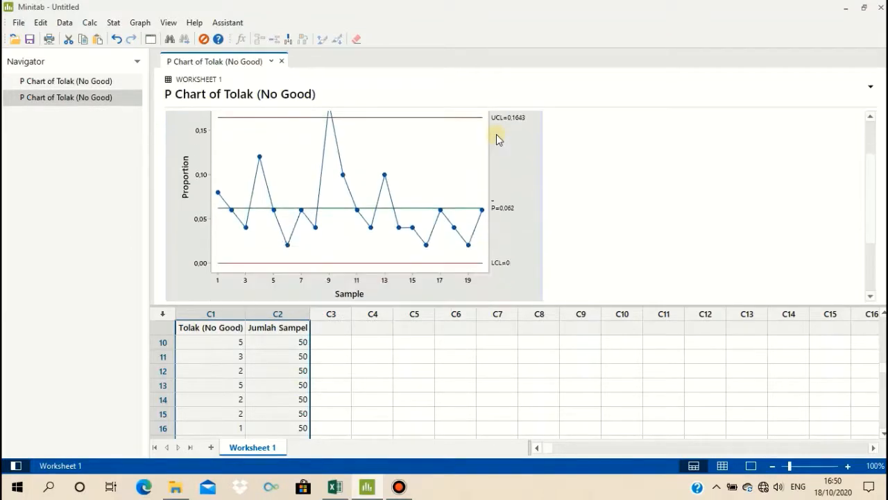
{"action": "scroll", "coordinate": [497, 134], "scroll_direction": "up", "scroll_amount": 2}
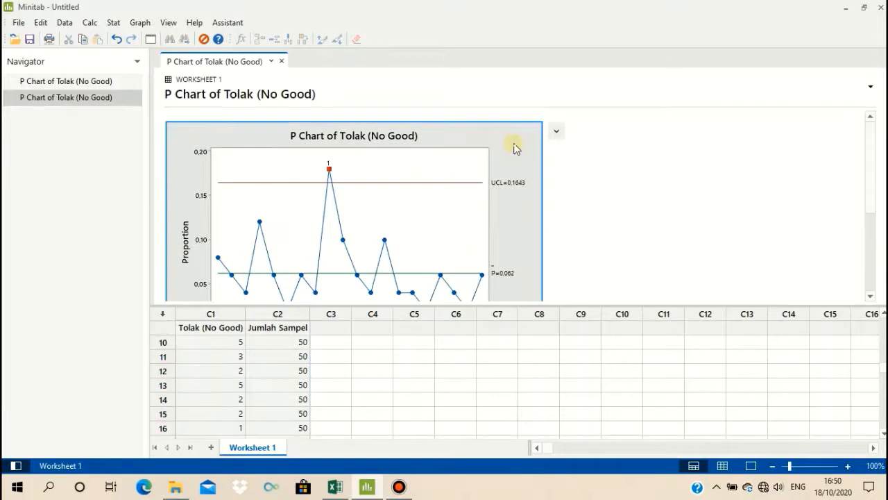
Step: Try to copy the P chart of Tolak (No Good) into Excel at cell AB4 of the PETA P - NP sheet, and undo the paste
{"action": "right_click", "coordinate": [515, 148]}
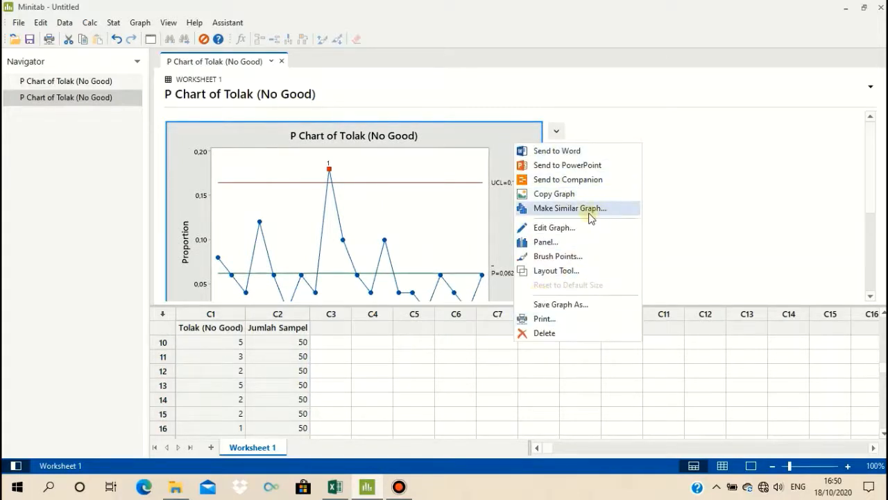
{"action": "left_click", "coordinate": [567, 195]}
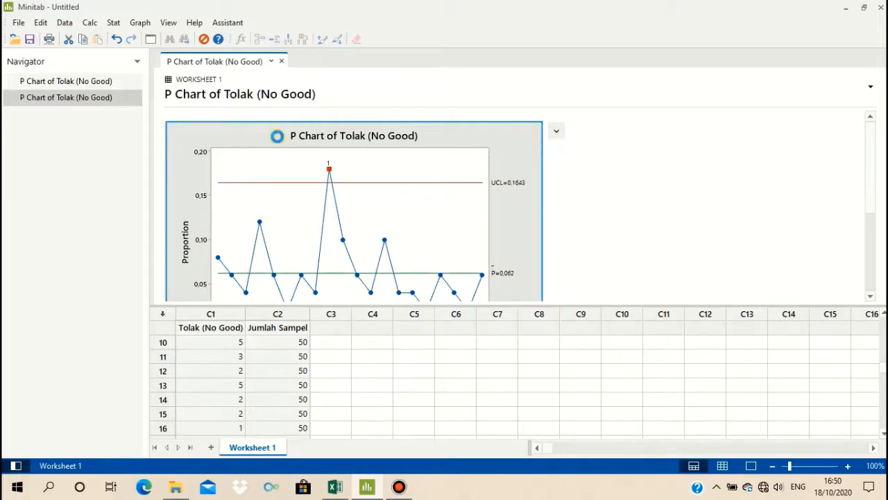
{"action": "left_click", "coordinate": [334, 488]}
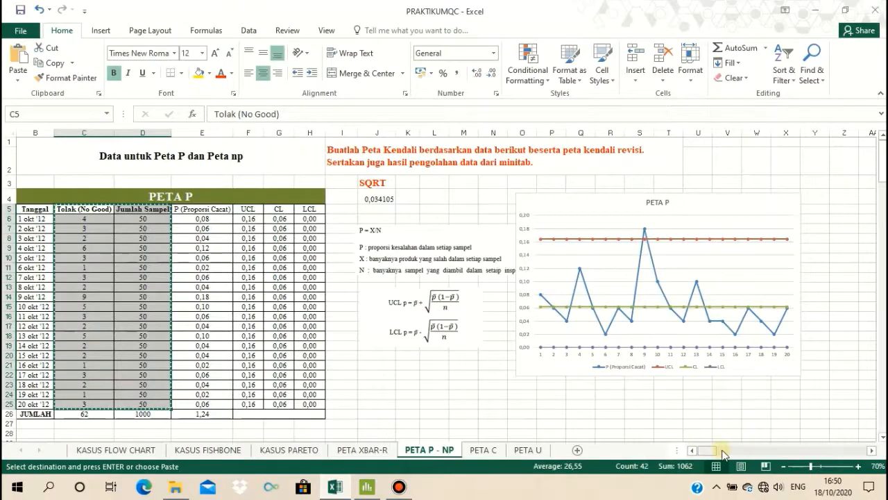
{"action": "left_click_drag", "start_coordinate": [711, 451], "coordinate": [722, 451]}
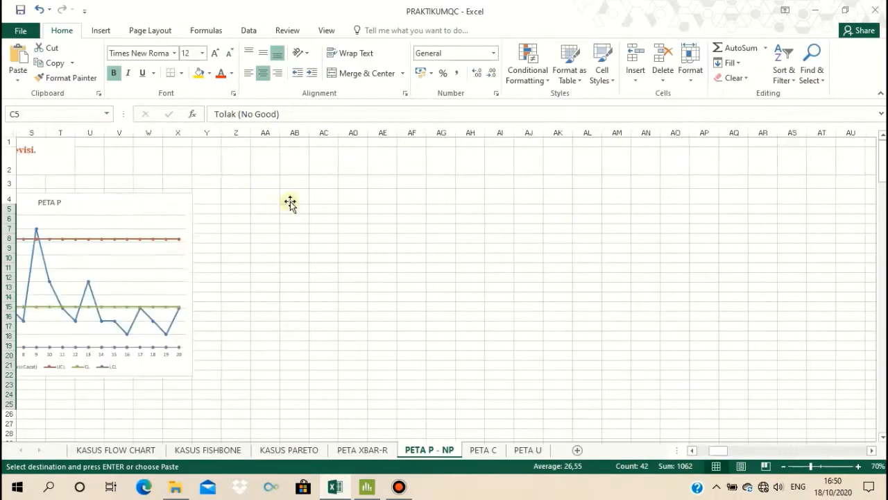
{"action": "left_click", "coordinate": [292, 199]}
{"action": "right_click", "coordinate": [293, 200]}
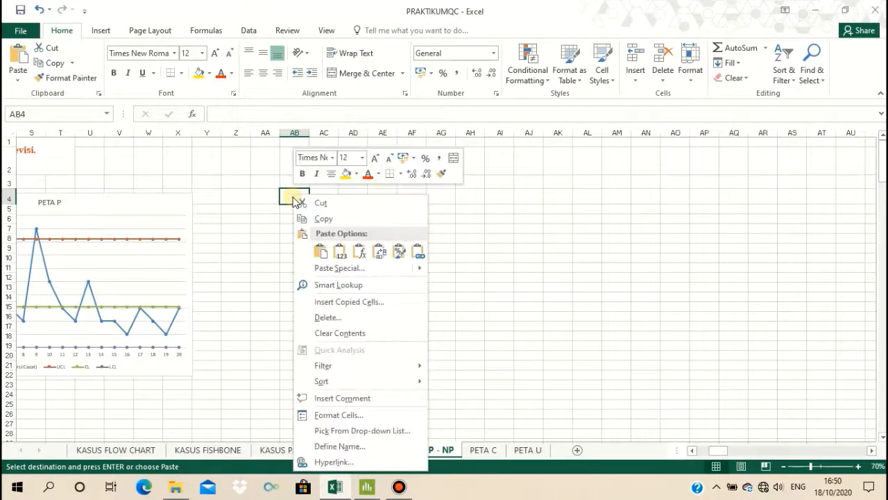
{"action": "left_click", "coordinate": [325, 251]}
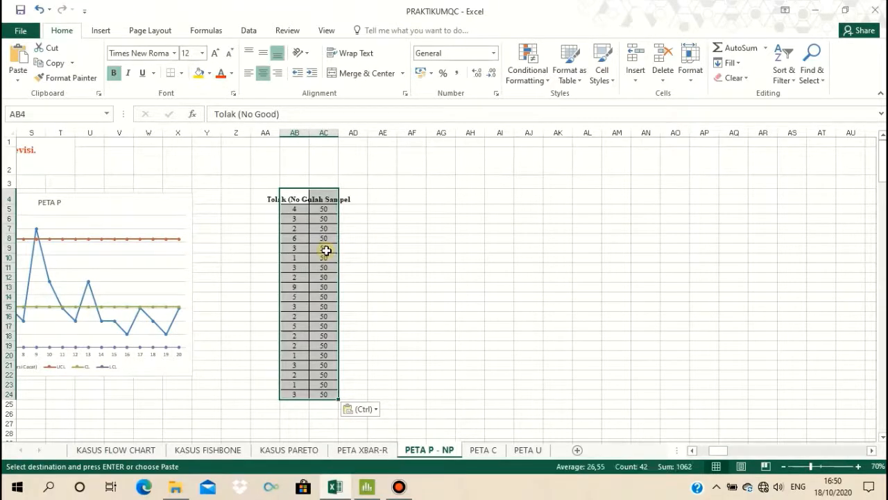
{"action": "key", "text": "ctrl+z"}
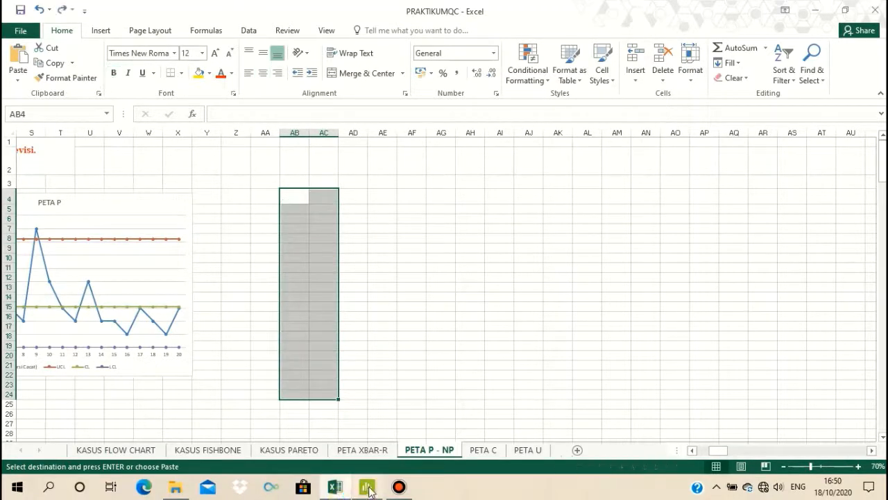
Step: Switch to Minitab, copy the P chart of Tolak (No Good) as a graph and return to the Excel workbook
{"action": "left_click", "coordinate": [368, 487]}
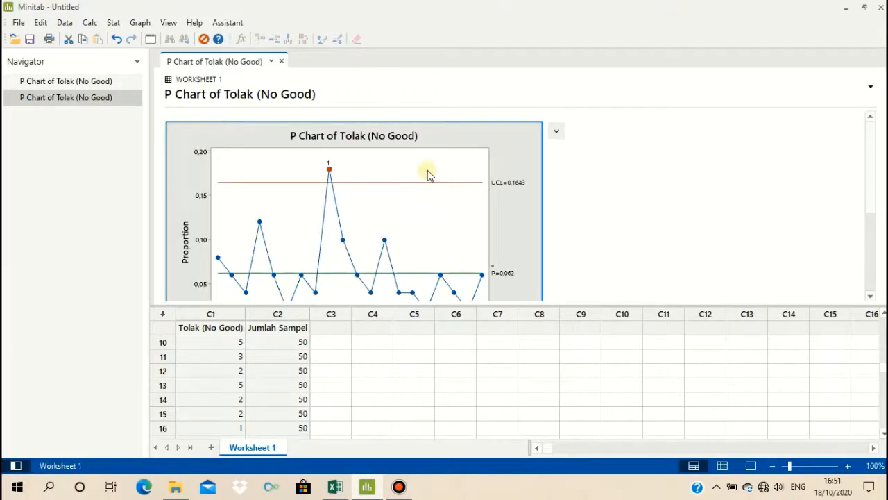
{"action": "right_click", "coordinate": [427, 175]}
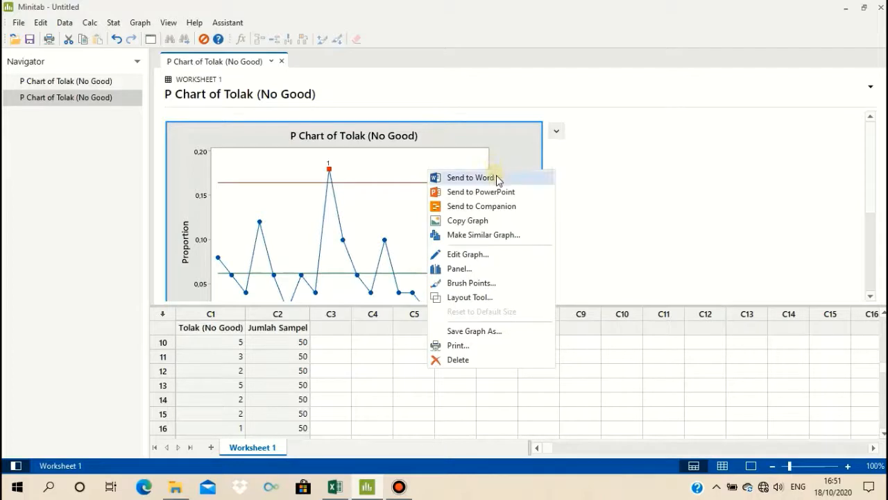
{"action": "left_click", "coordinate": [496, 220]}
{"action": "left_click", "coordinate": [335, 486]}
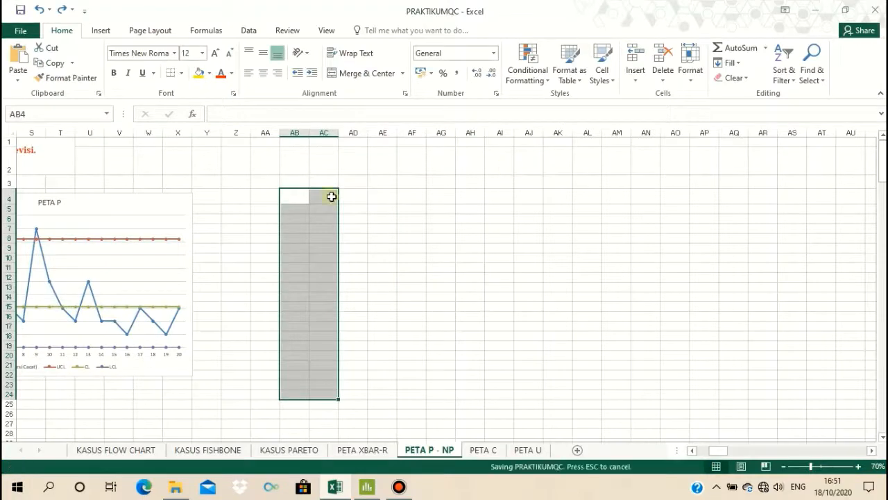
Step: Paste the copied P chart at cell AB3 as a bitmap and enlarge it to reach about column AM, row 25
{"action": "key", "text": "Right"}
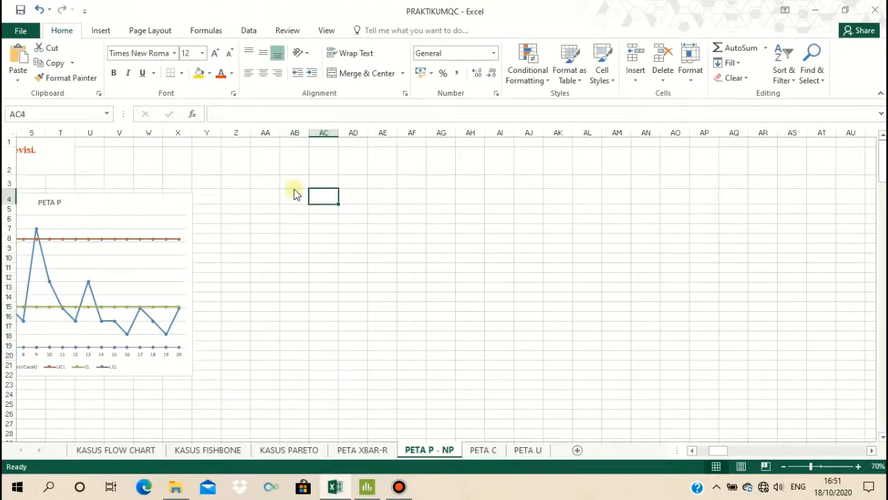
{"action": "right_click", "coordinate": [294, 189]}
{"action": "key", "text": "Escape"}
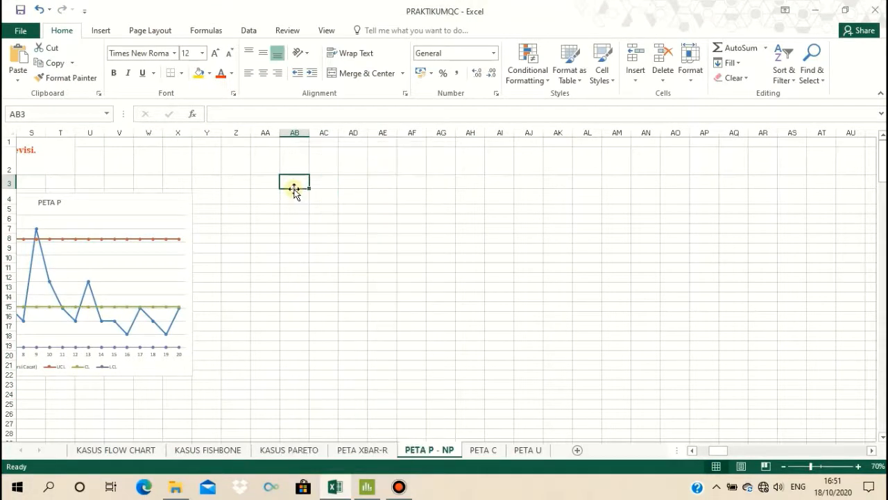
{"action": "right_click", "coordinate": [290, 181]}
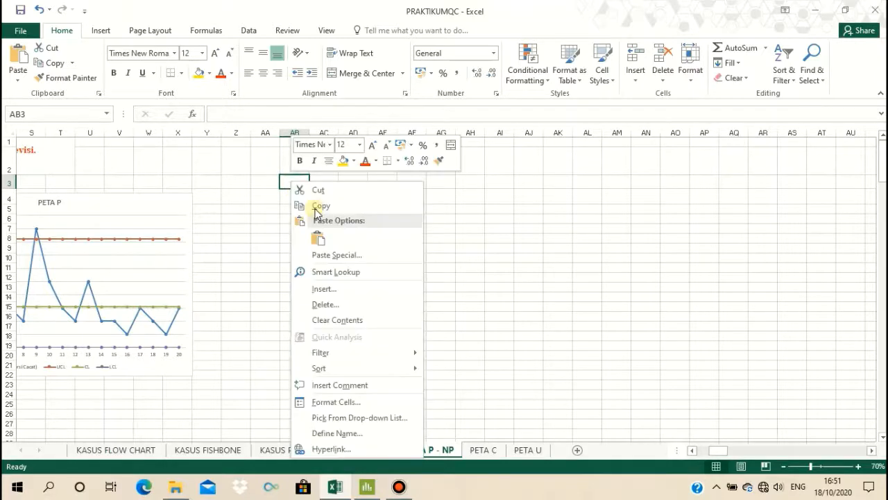
{"action": "left_click", "coordinate": [340, 254]}
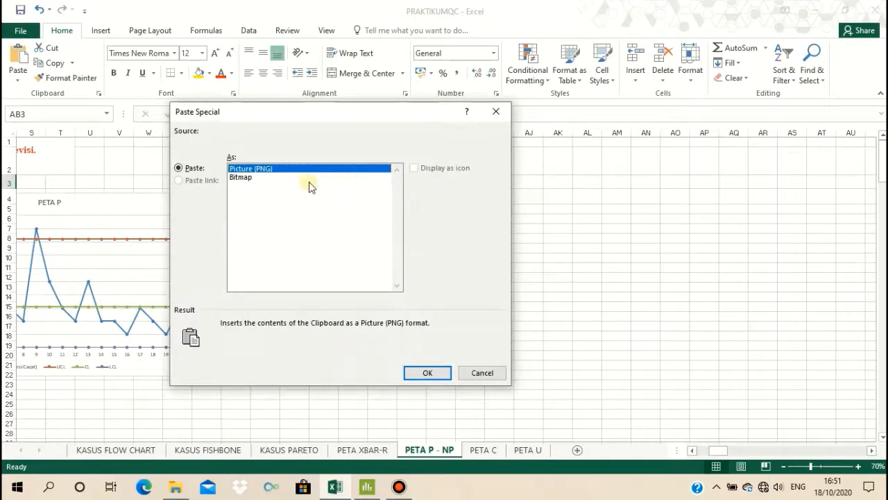
{"action": "left_click", "coordinate": [309, 179]}
{"action": "left_click", "coordinate": [421, 375]}
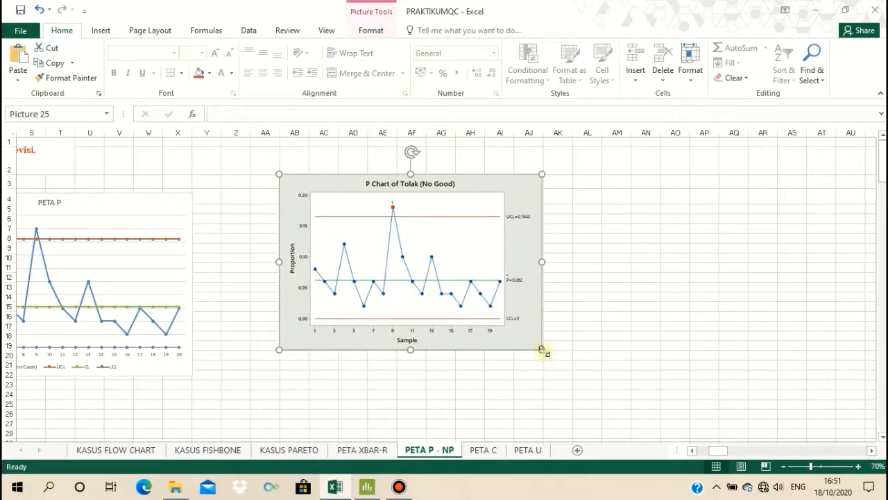
{"action": "left_click_drag", "start_coordinate": [542, 350], "coordinate": [621, 402]}
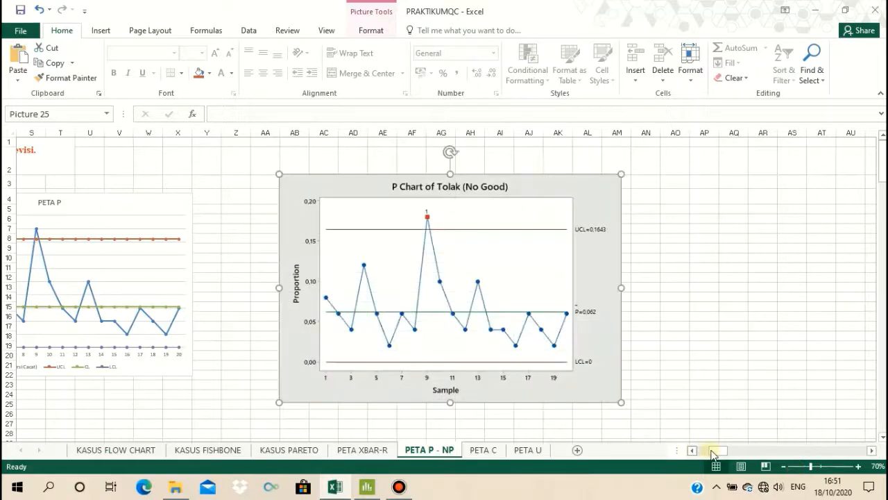
Step: Examine the PETA P table, the ninth point of its chart against the UCL line, and the PETA P PERBAIKAN (SOLUSI) table
{"action": "mouse_move", "coordinate": [713, 455]}
{"action": "left_mouse_down"}
{"action": "mouse_move", "coordinate": [701, 453]}
{"action": "mouse_move", "coordinate": [709, 453]}
{"action": "left_mouse_up"}
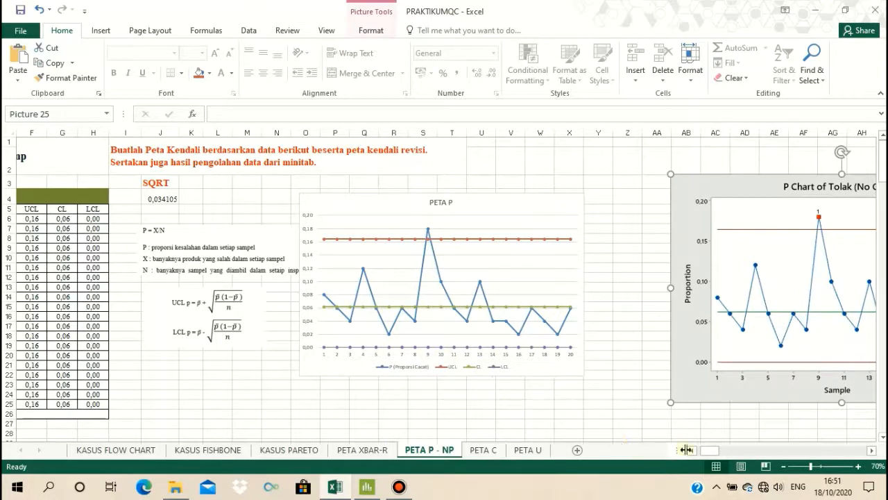
{"action": "left_click_drag", "start_coordinate": [706, 451], "coordinate": [694, 450]}
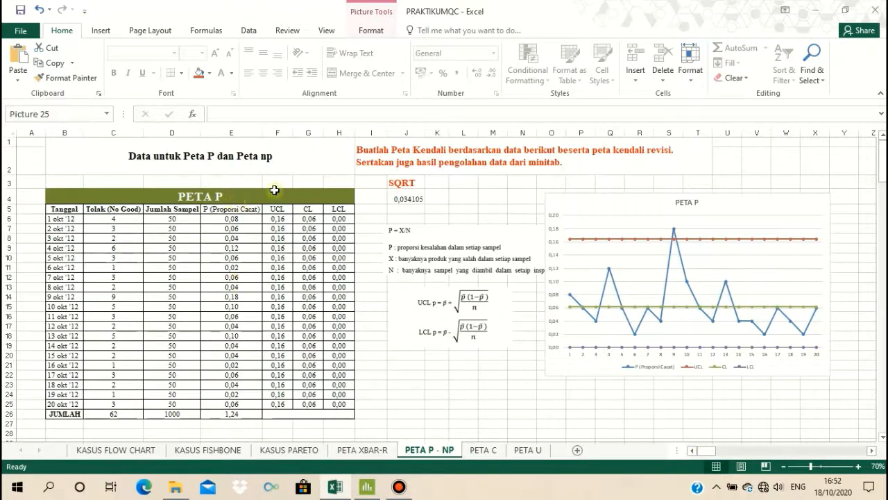
{"action": "scroll", "coordinate": [839, 239], "scroll_direction": "down", "scroll_amount": 1}
{"action": "scroll", "coordinate": [839, 240], "scroll_direction": "down", "scroll_amount": 1}
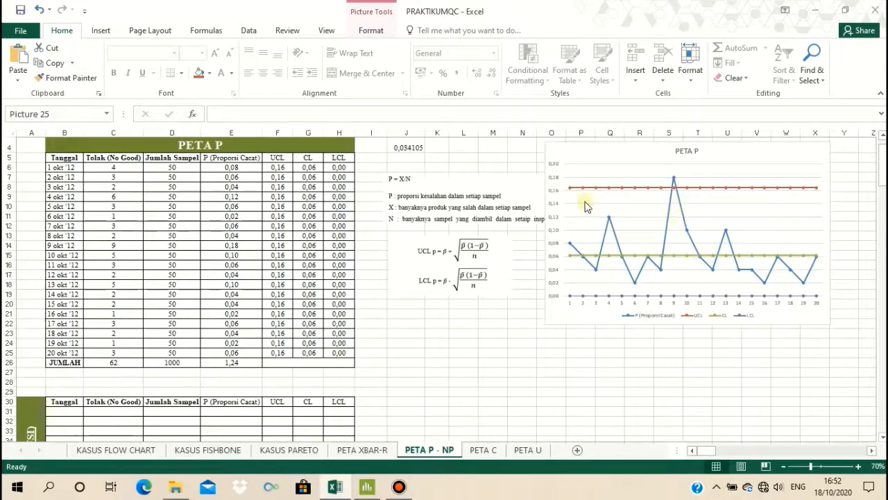
{"action": "scroll", "coordinate": [688, 201], "scroll_direction": "down", "scroll_amount": 2}
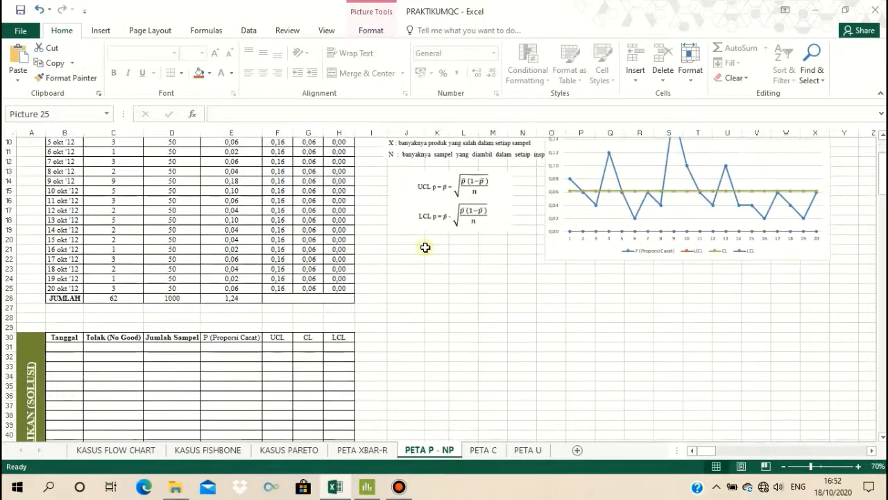
{"action": "scroll", "coordinate": [280, 311], "scroll_direction": "down", "scroll_amount": 5}
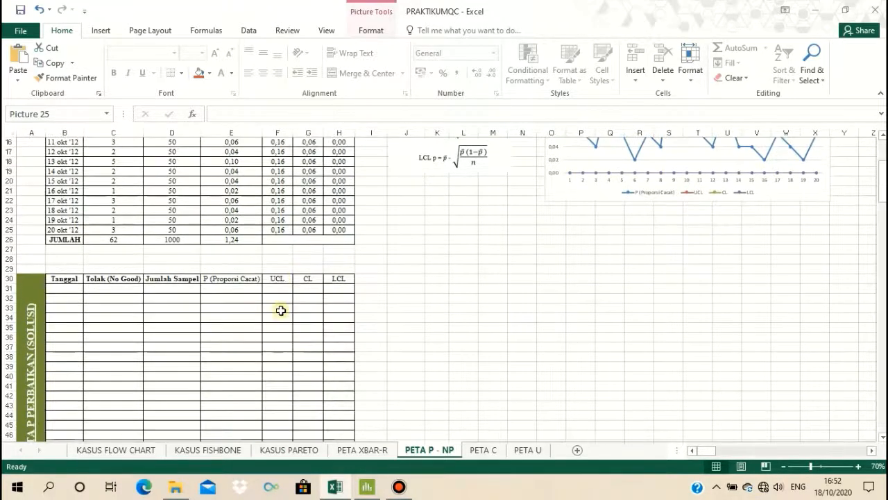
{"action": "scroll", "coordinate": [153, 363], "scroll_direction": "up", "scroll_amount": 6}
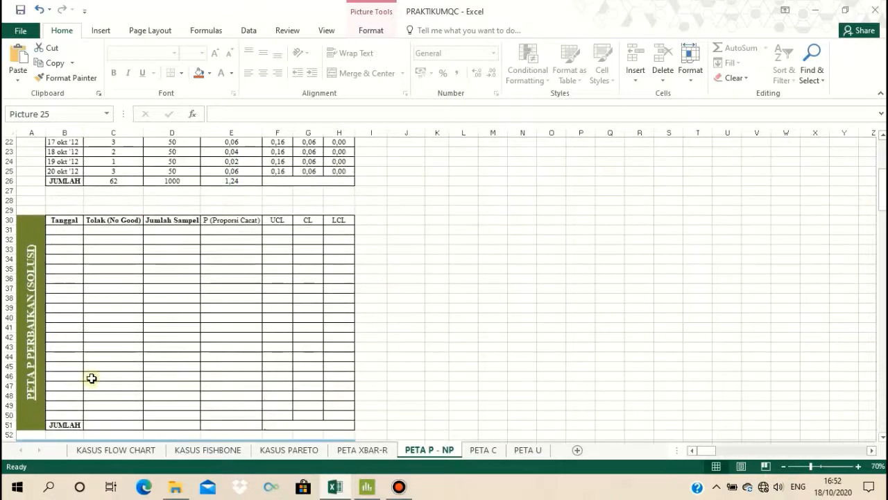
{"action": "scroll", "coordinate": [139, 376], "scroll_direction": "up", "scroll_amount": 2}
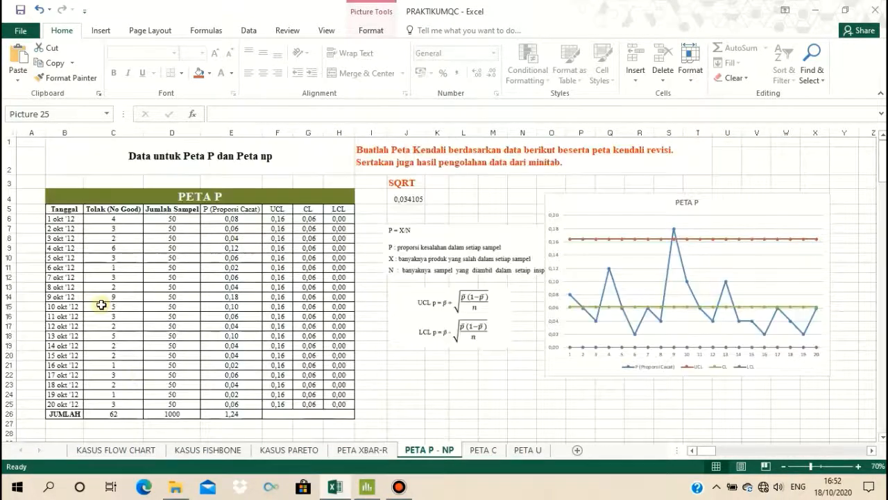
{"action": "scroll", "coordinate": [84, 270], "scroll_direction": "down", "scroll_amount": 2}
{"action": "scroll", "coordinate": [686, 196], "scroll_direction": "up", "scroll_amount": 1}
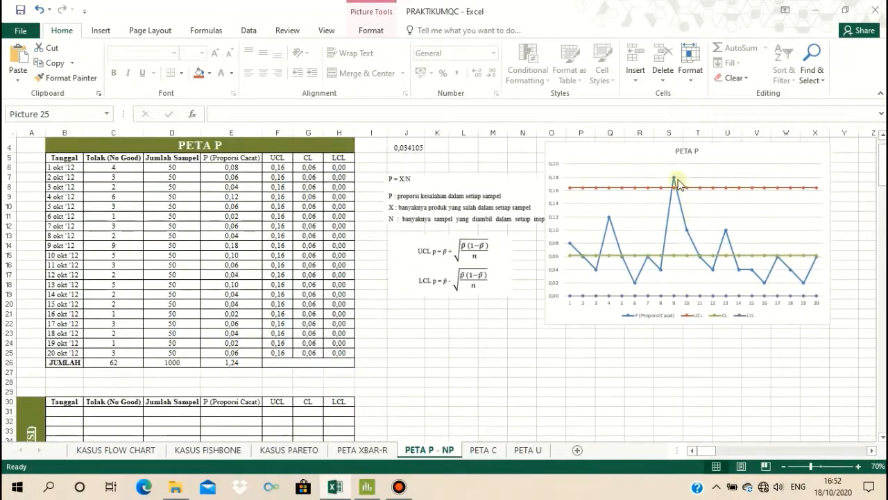
{"action": "mouse_move", "coordinate": [674, 181]}
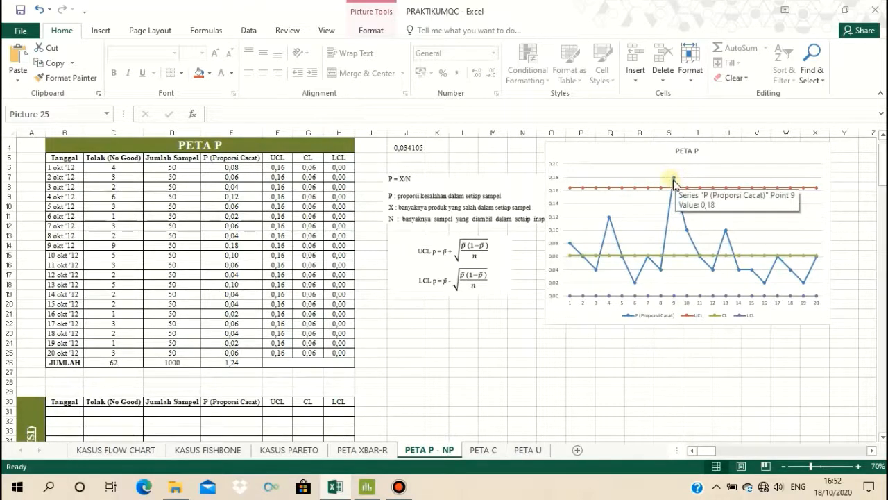
{"action": "scroll", "coordinate": [674, 181], "scroll_direction": "up", "scroll_amount": 1}
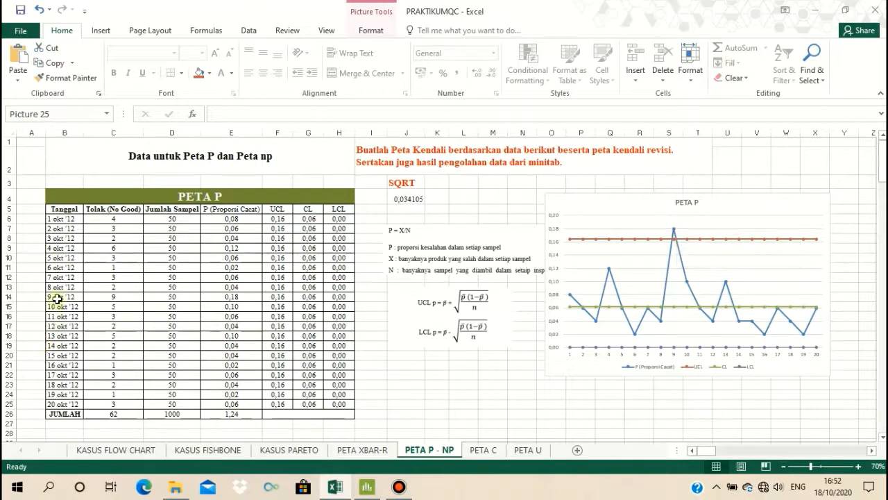
Step: Fill the 9 okt '12 row of the PETA P table, B14:H14, with the standard red color
{"action": "left_click_drag", "start_coordinate": [60, 297], "coordinate": [333, 300]}
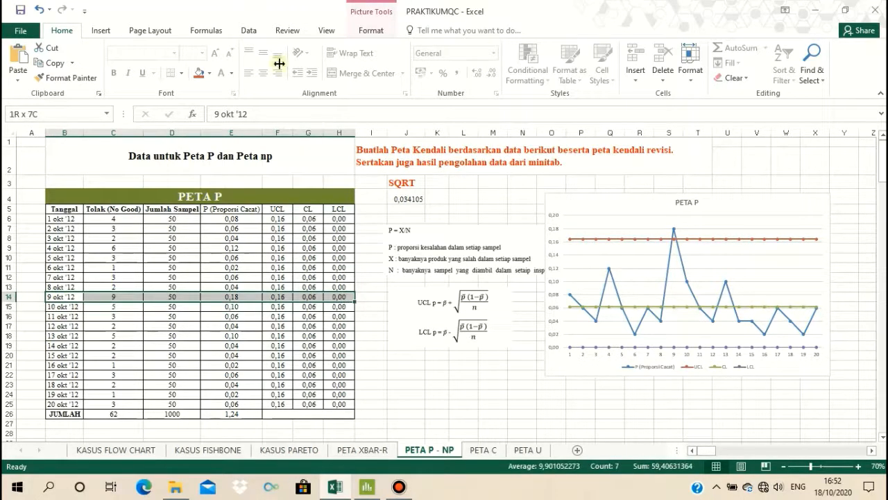
{"action": "left_click", "coordinate": [209, 73]}
{"action": "left_click", "coordinate": [209, 174]}
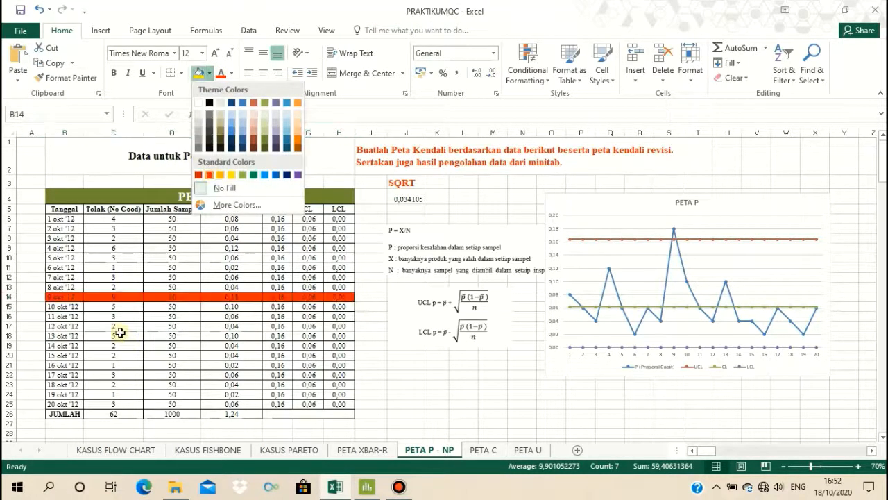
Step: Try to copy the 1 okt to 8 okt '12 rows, B6:D13, into the PETA P PERBAIKAN table at B31
{"action": "scroll", "coordinate": [119, 333], "scroll_direction": "down", "scroll_amount": 4}
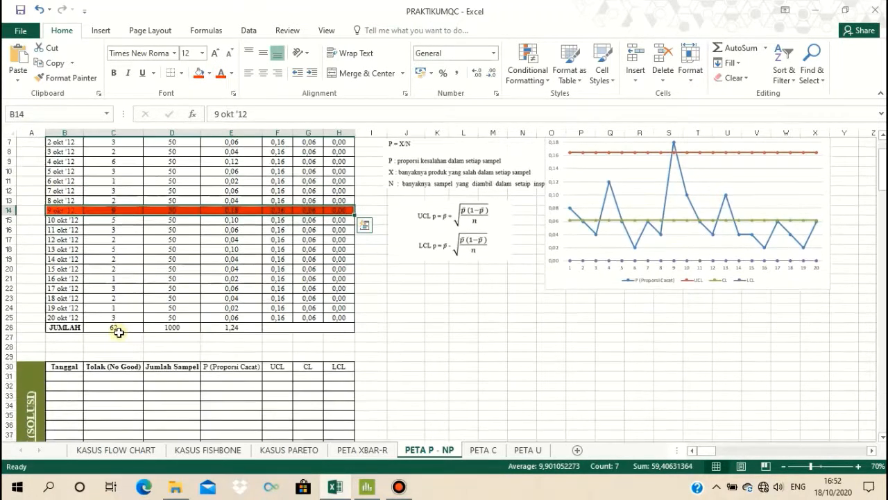
{"action": "scroll", "coordinate": [120, 333], "scroll_direction": "down", "scroll_amount": 2}
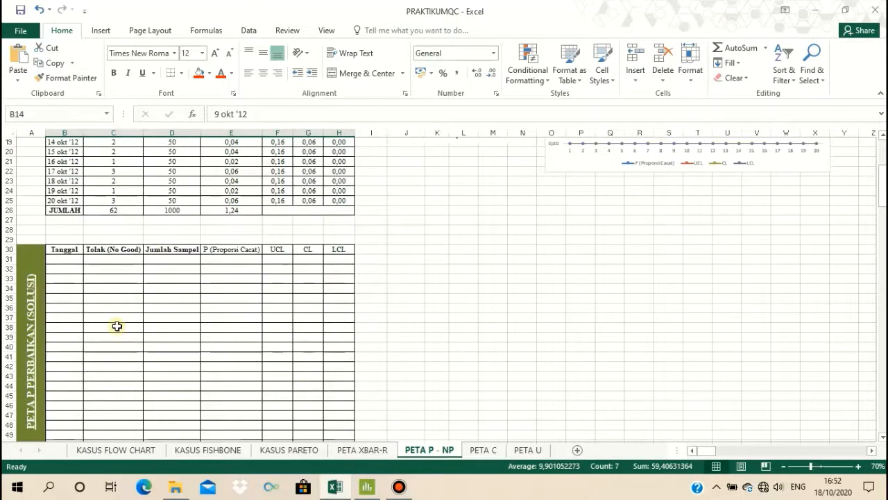
{"action": "scroll", "coordinate": [118, 326], "scroll_direction": "up", "scroll_amount": 2}
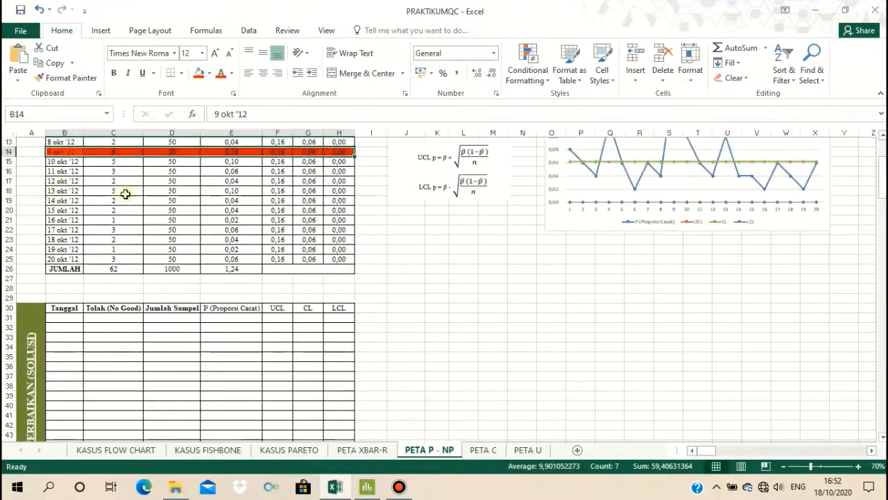
{"action": "scroll", "coordinate": [75, 207], "scroll_direction": "up", "scroll_amount": 4}
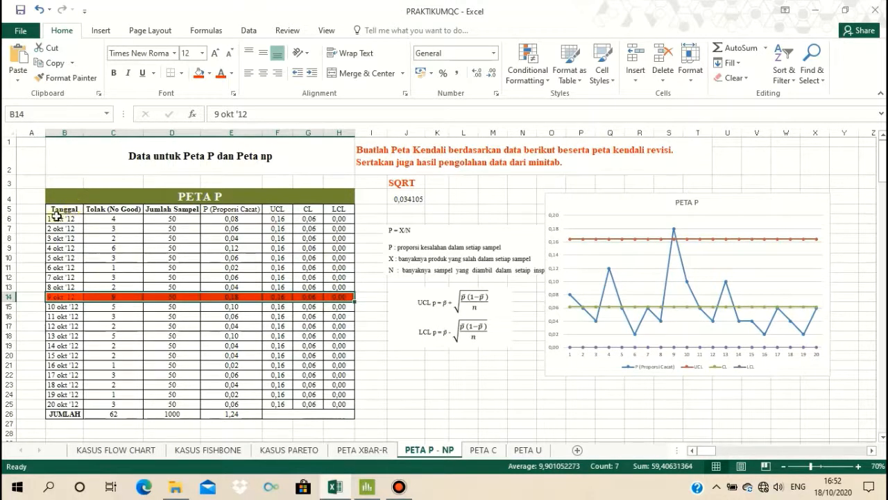
{"action": "left_click_drag", "start_coordinate": [56, 217], "coordinate": [179, 287]}
{"action": "key", "text": "ctrl+c"}
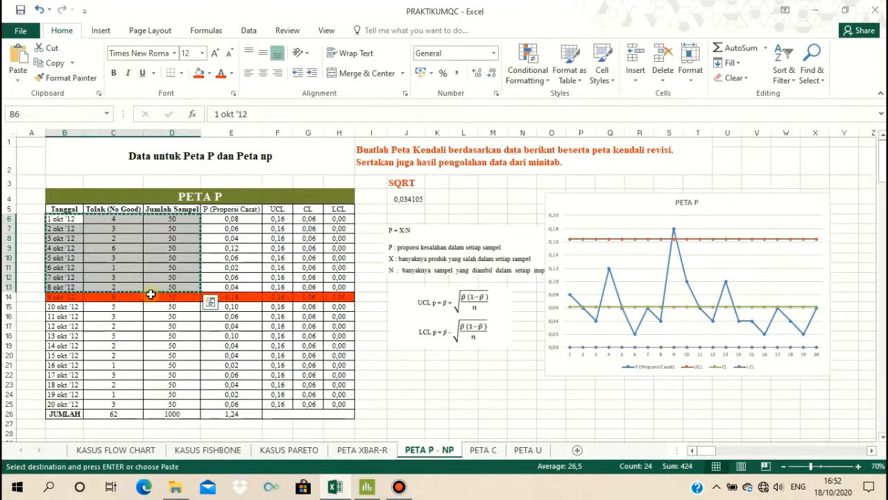
{"action": "scroll", "coordinate": [143, 290], "scroll_direction": "down", "scroll_amount": 6}
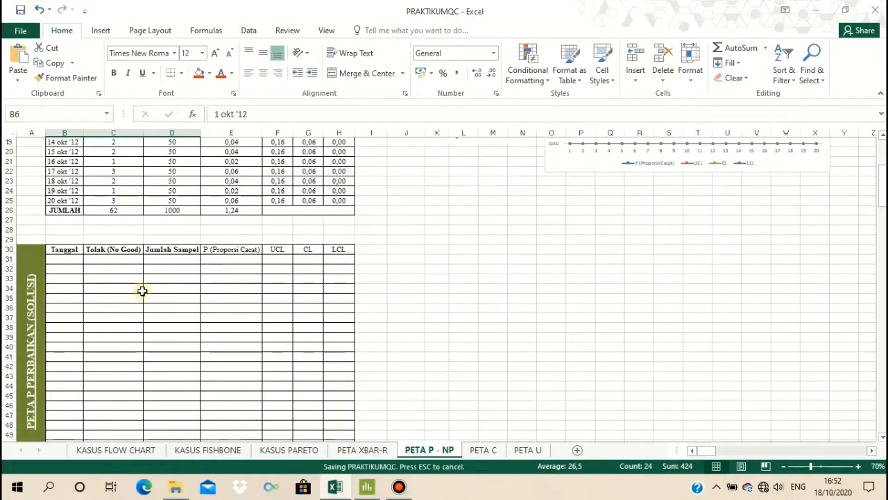
{"action": "left_click", "coordinate": [67, 260]}
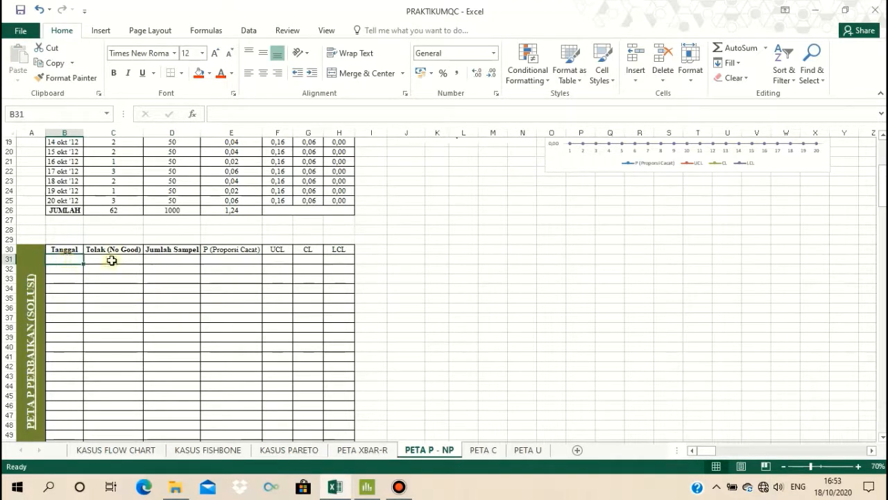
Step: Copy the dates, rejects and sample sizes for 1 okt to 8 okt '12, B6:D13, and paste them at B31 in the revised table
{"action": "scroll", "coordinate": [122, 285], "scroll_direction": "up", "scroll_amount": 1}
{"action": "scroll", "coordinate": [122, 285], "scroll_direction": "up", "scroll_amount": 4}
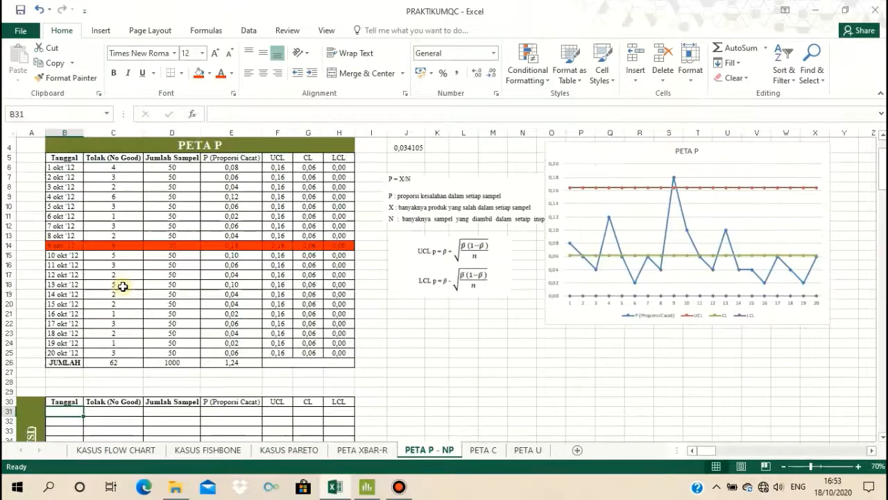
{"action": "scroll", "coordinate": [123, 286], "scroll_direction": "up", "scroll_amount": 1}
{"action": "left_click_drag", "start_coordinate": [64, 219], "coordinate": [166, 286]}
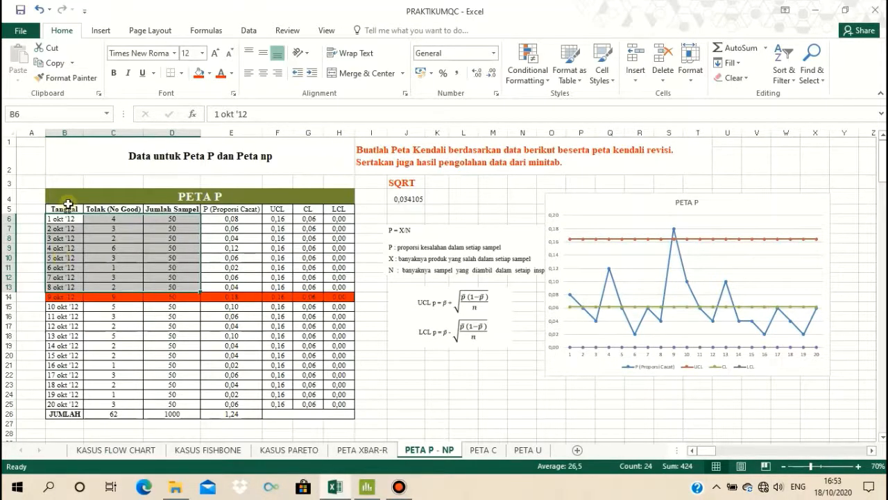
{"action": "key", "text": "ctrl+c"}
{"action": "scroll", "coordinate": [68, 203], "scroll_direction": "down", "scroll_amount": 8}
{"action": "left_click", "coordinate": [70, 201]}
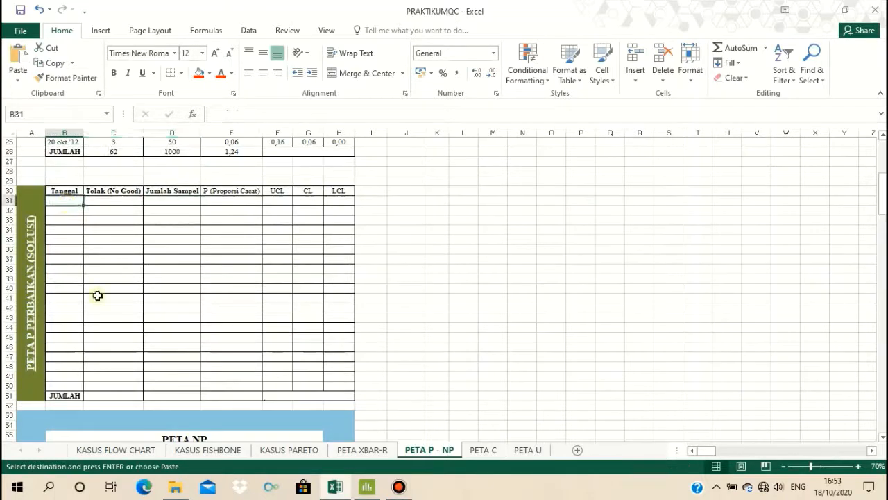
{"action": "key", "text": "ctrl+v"}
Step: Add the 10 okt to 20 okt '12 rows, B15:D25, to the PETA P PERBAIKAN table starting at B39
{"action": "scroll", "coordinate": [97, 295], "scroll_direction": "up", "scroll_amount": 6}
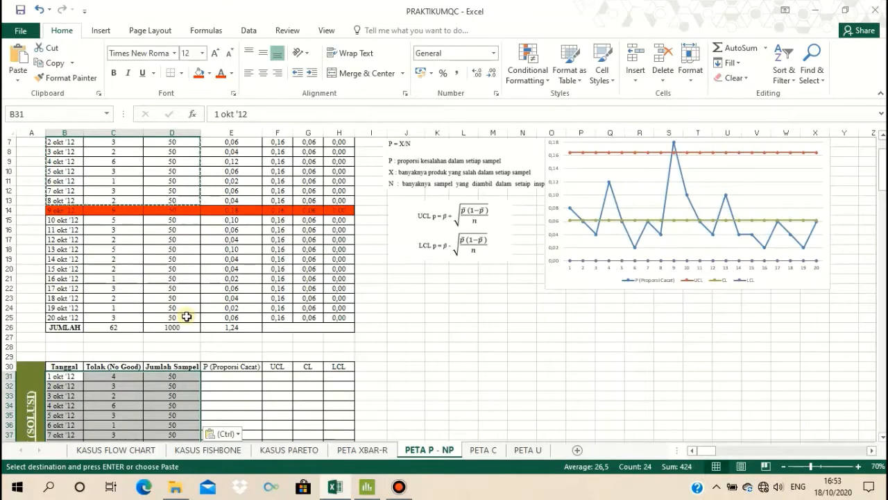
{"action": "left_click_drag", "start_coordinate": [63, 220], "coordinate": [173, 317]}
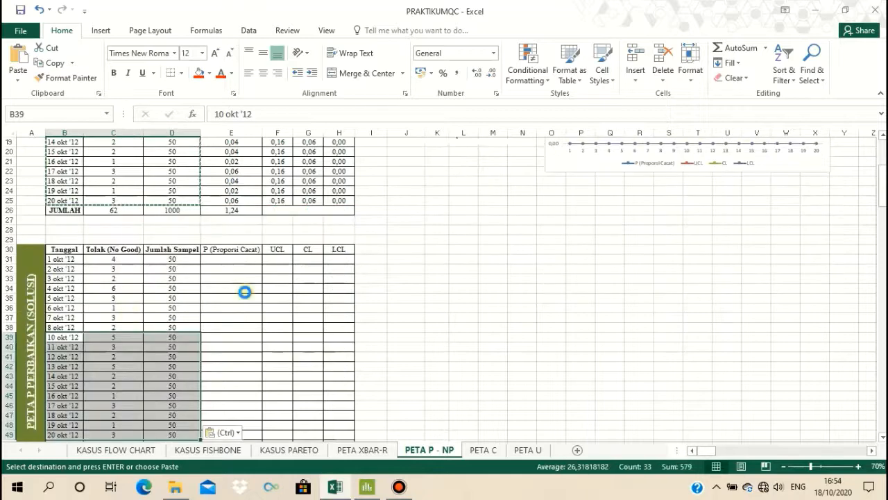
{"action": "left_click", "coordinate": [244, 292]}
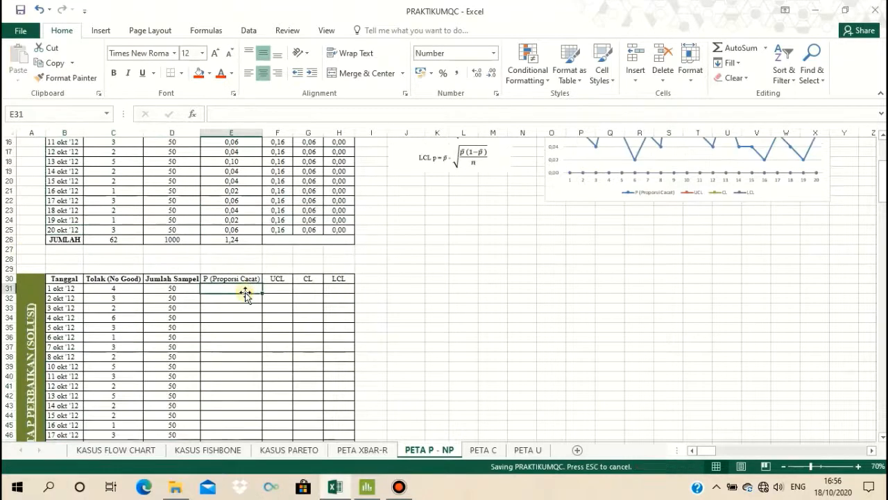
{"action": "left_click", "coordinate": [334, 488]}
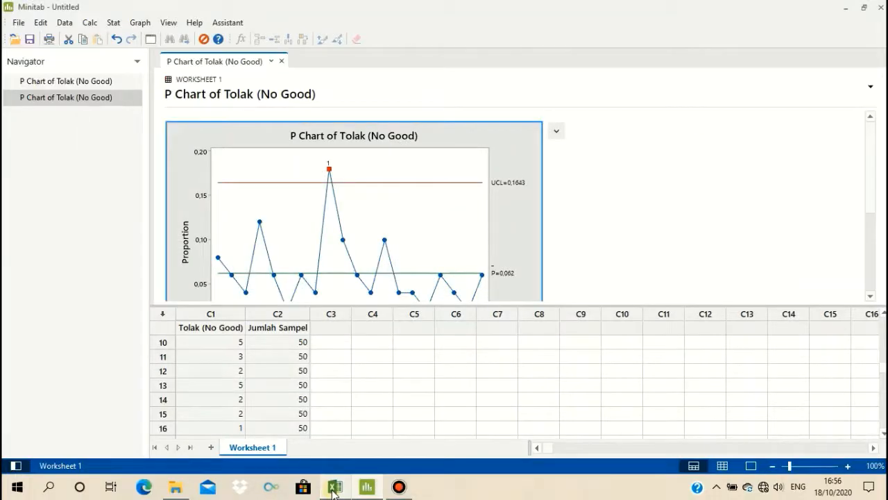
{"action": "left_click", "coordinate": [334, 488]}
{"action": "left_click", "coordinate": [334, 488]}
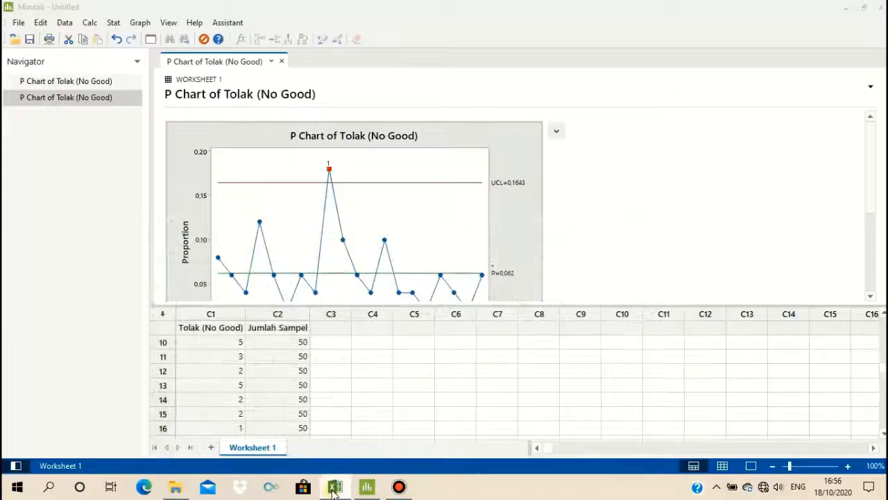
{"action": "left_click", "coordinate": [334, 487]}
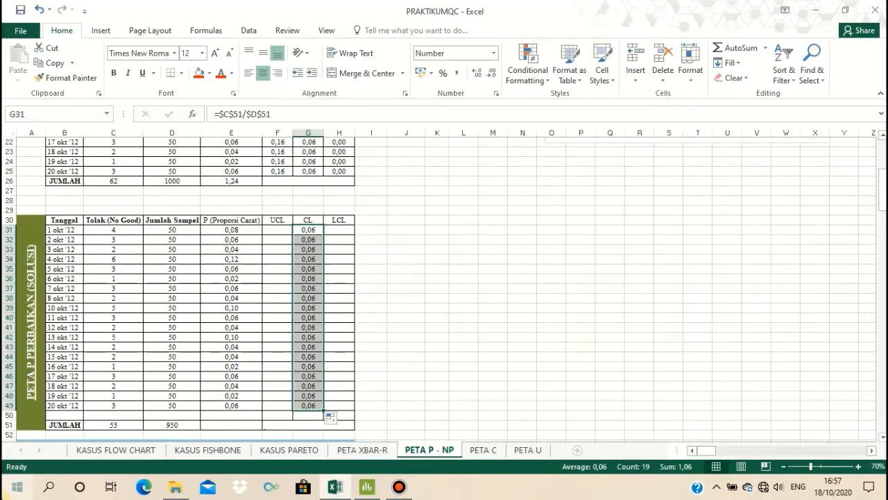
Step: Switch to File Explorer and open the PRAKTIKUM QC R1 ImproveMENT2 workbook from the current guide PPK folder in QC
{"action": "left_click", "coordinate": [177, 488]}
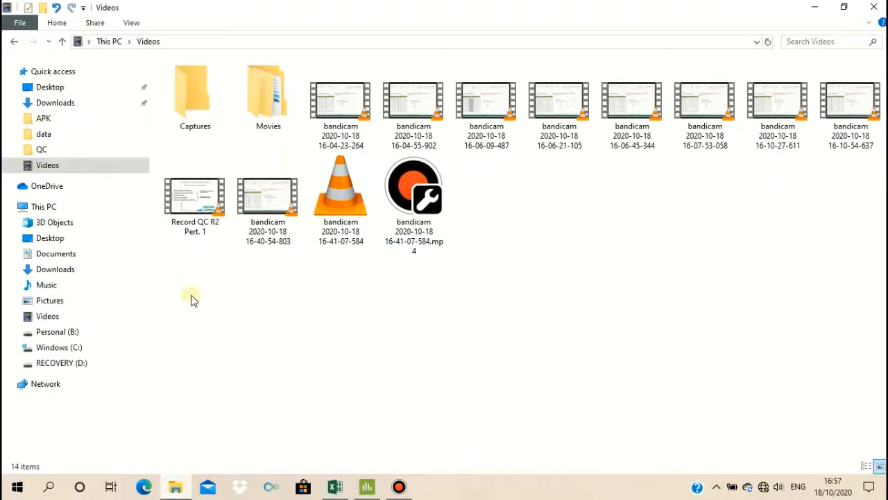
{"action": "left_click", "coordinate": [77, 151]}
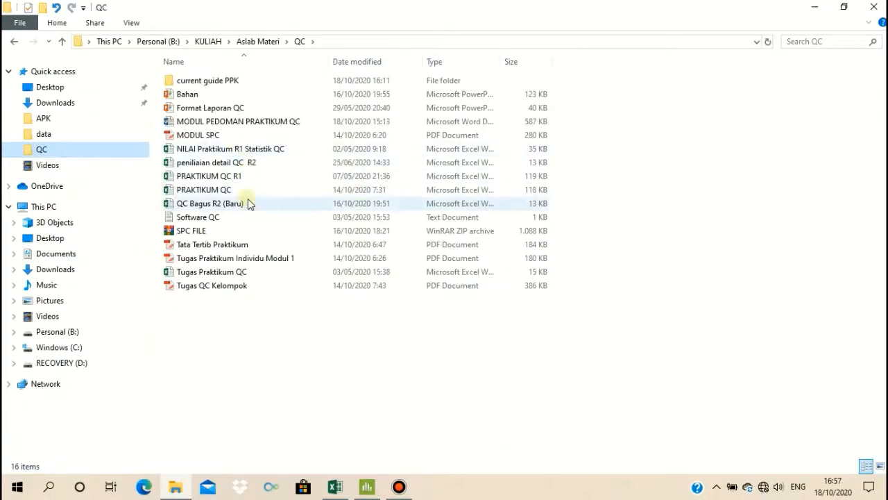
{"action": "left_click", "coordinate": [285, 83]}
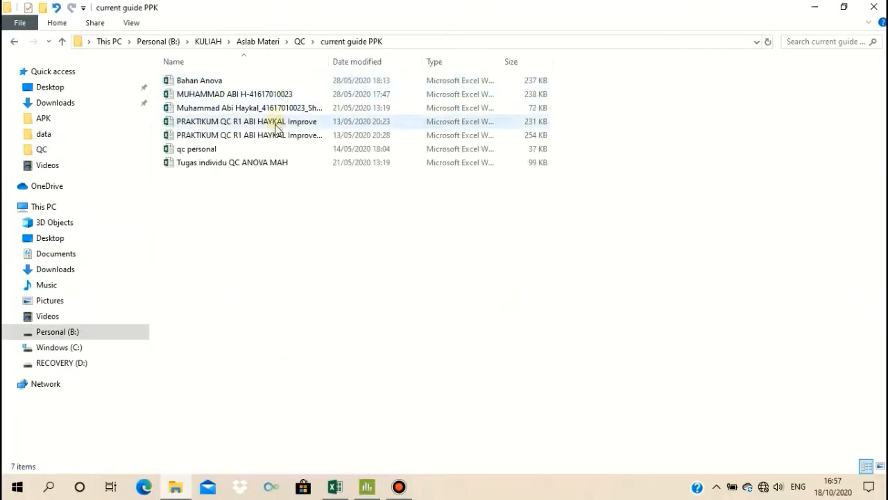
{"action": "double_click", "coordinate": [316, 135]}
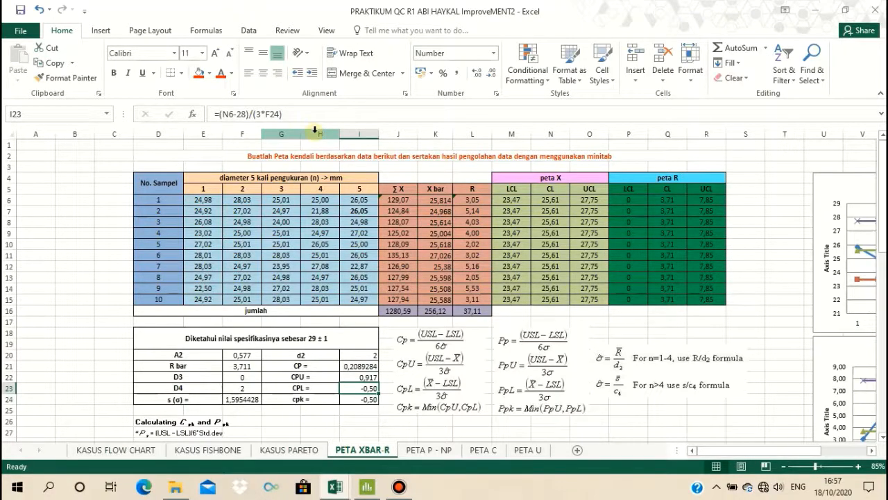
Step: Consult the completed PETA P PERBAIKAN table in the reference workbook's PETA P - NP sheet and return to the PRAKTIKUMQC workbook
{"action": "left_click", "coordinate": [429, 450]}
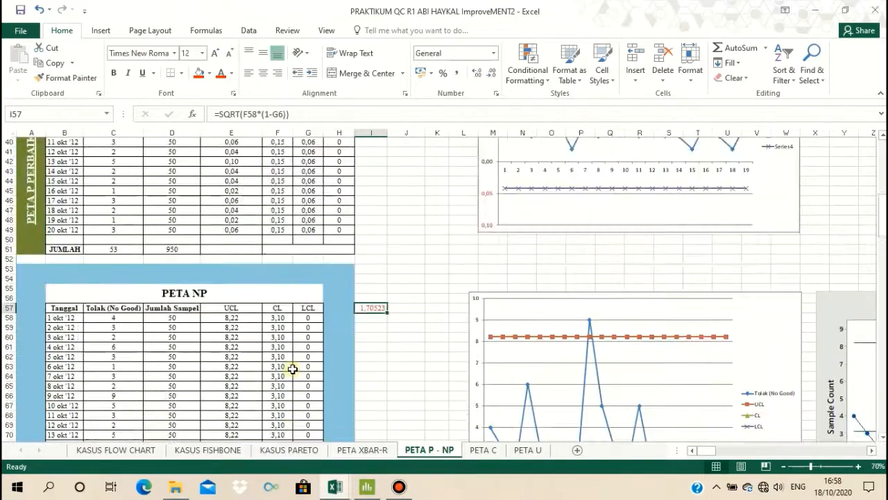
{"action": "scroll", "coordinate": [292, 369], "scroll_direction": "up", "scroll_amount": 5}
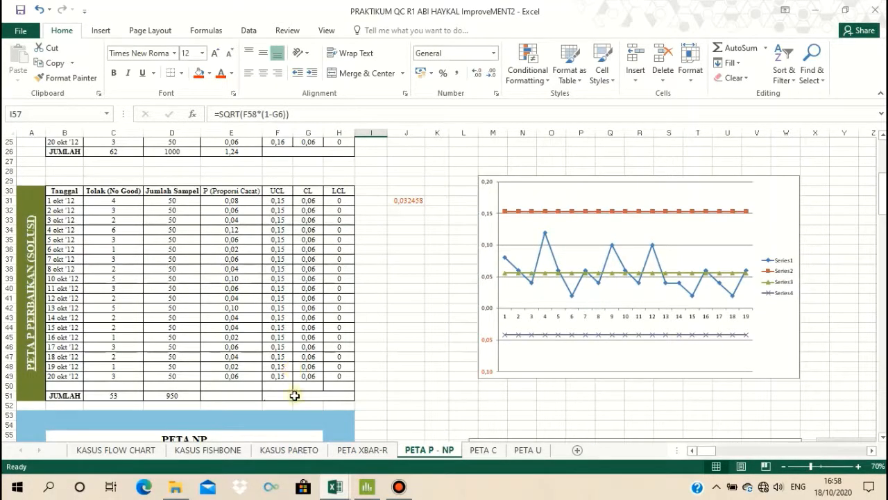
{"action": "mouse_move", "coordinate": [335, 487]}
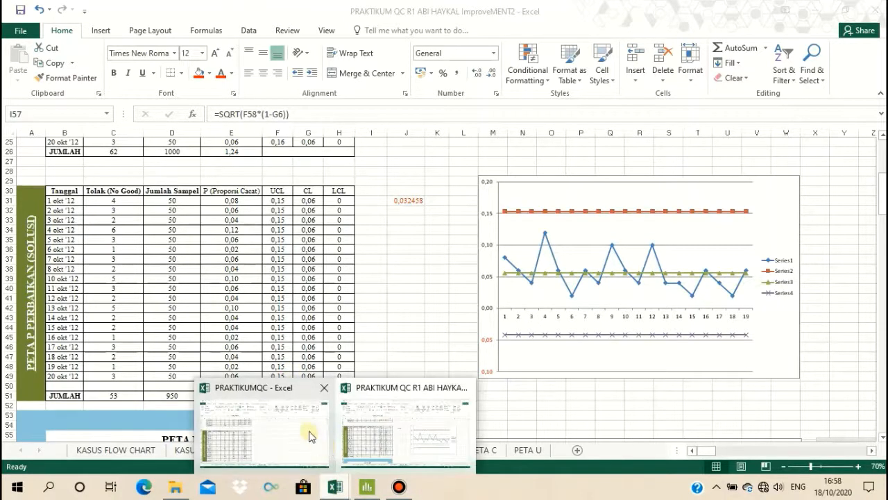
{"action": "left_click", "coordinate": [301, 410]}
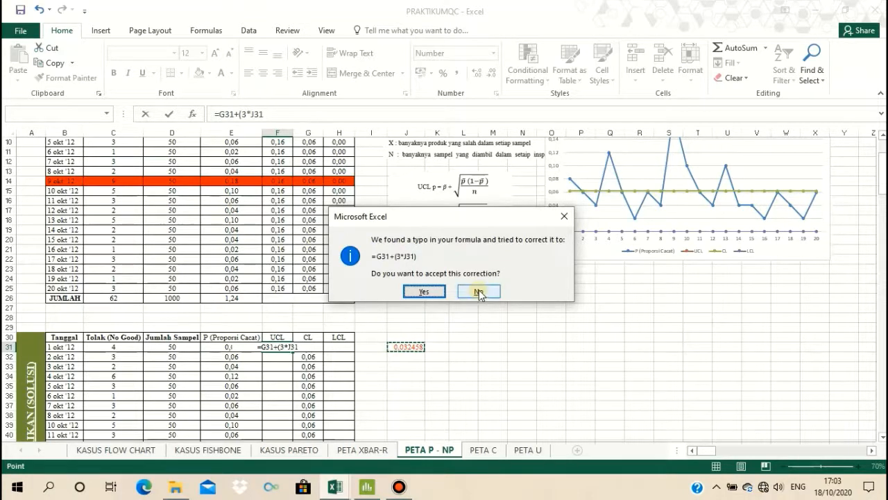
Step: Complete the UCL formula for 1 okt '12 in F31 with its closing parenthesis, as =G31+(3*J31)
{"action": "left_click", "coordinate": [562, 219]}
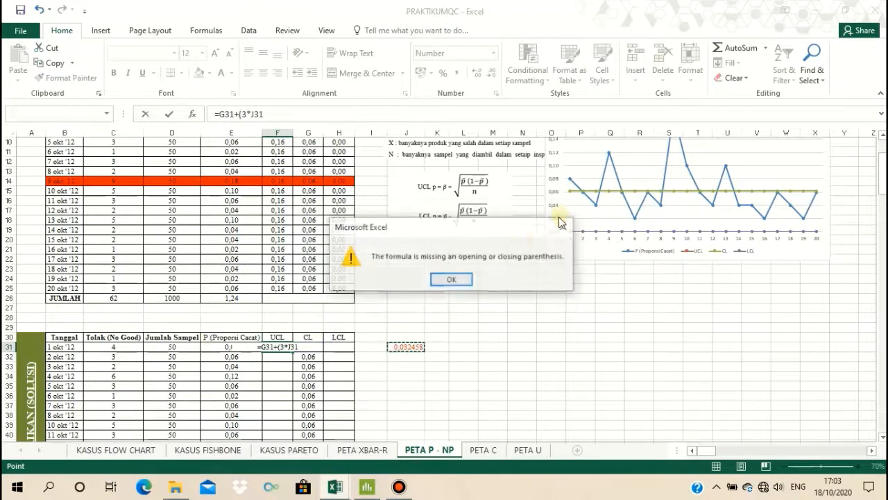
{"action": "left_click", "coordinate": [559, 228]}
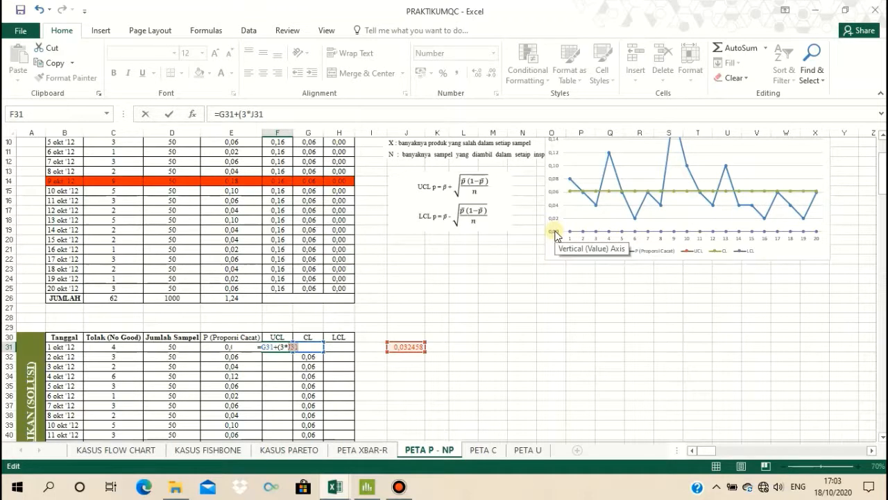
{"action": "key", "text": "Return"}
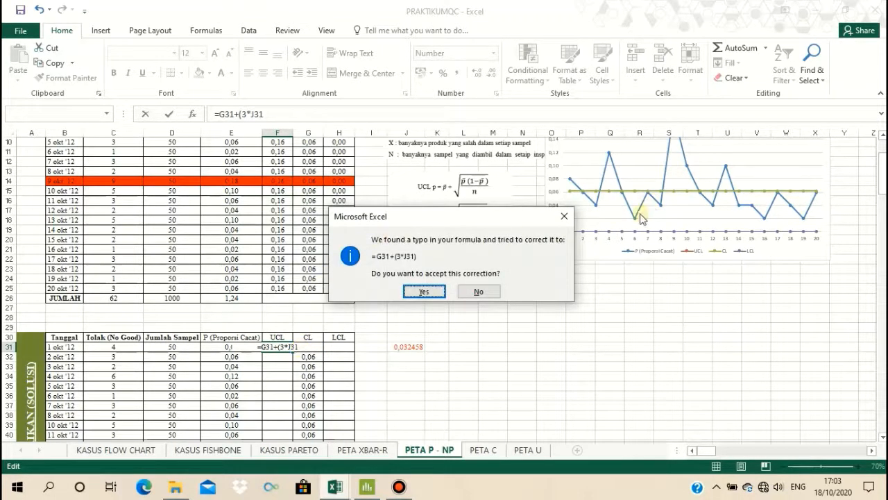
{"action": "left_click", "coordinate": [569, 216]}
{"action": "left_click", "coordinate": [458, 278]}
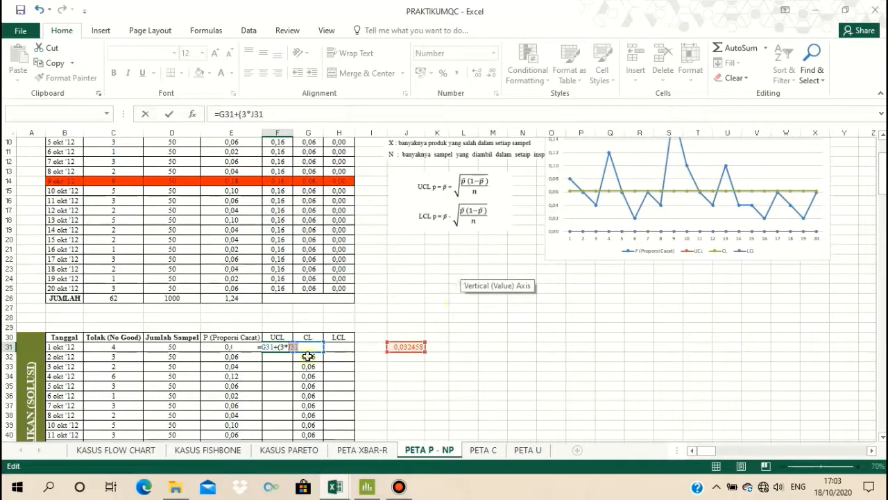
{"action": "type", "text": ")"}
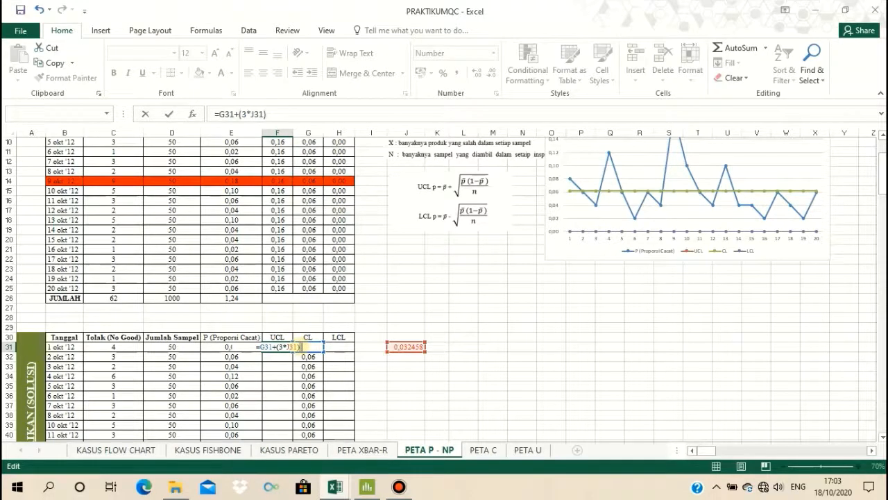
{"action": "key", "text": "ctrl+Return"}
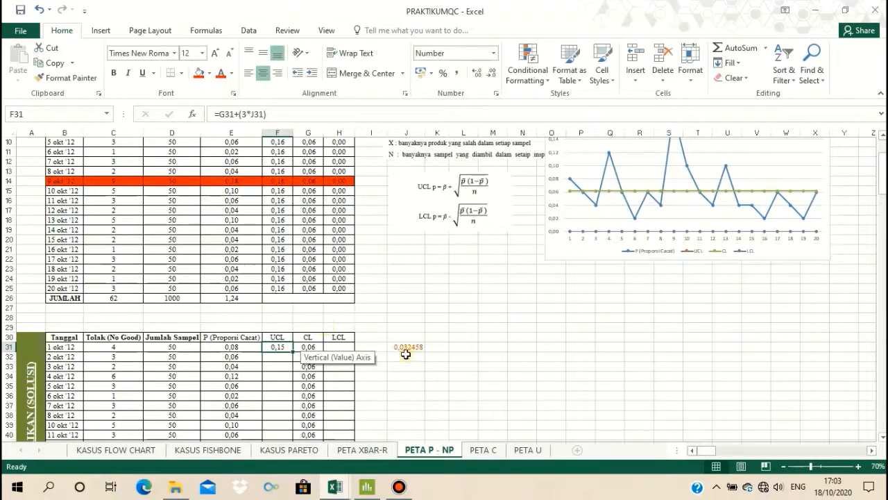
Step: Make the J31 reference in F31 absolute, giving =G31+(3*$J$31), and fill the UCL formula down to F49
{"action": "left_click", "coordinate": [254, 113]}
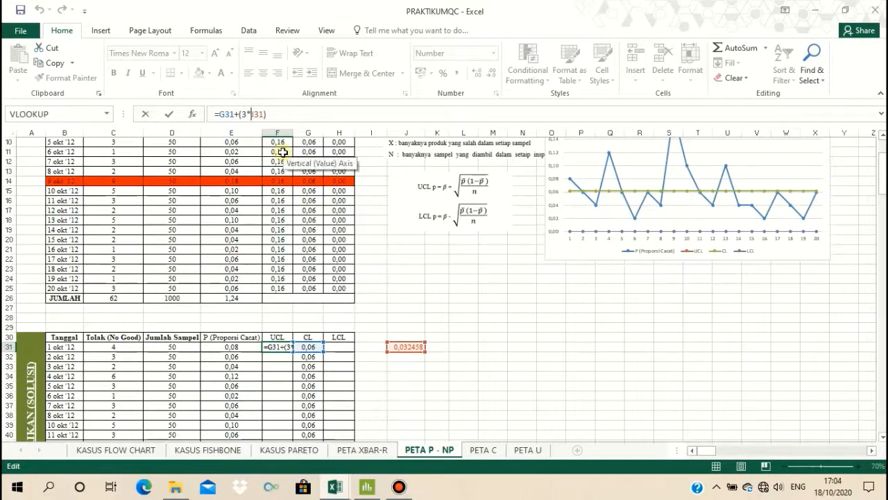
{"action": "type", "text": "$J$"}
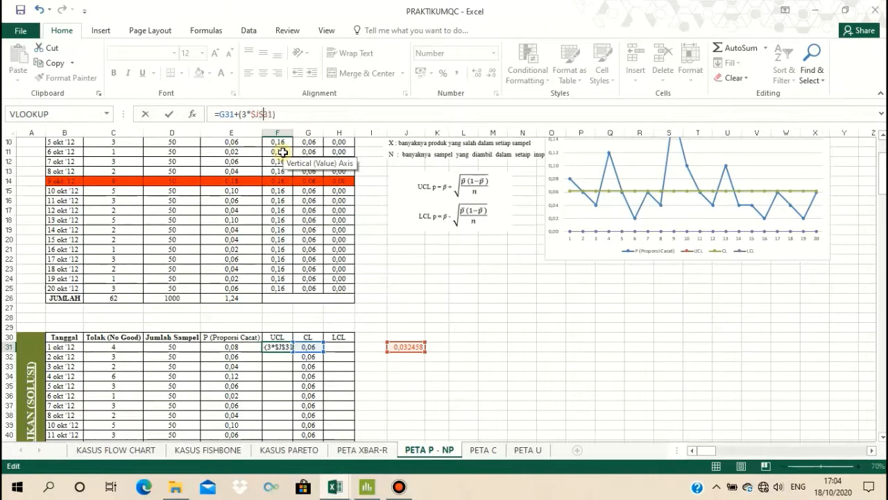
{"action": "key", "text": "Return"}
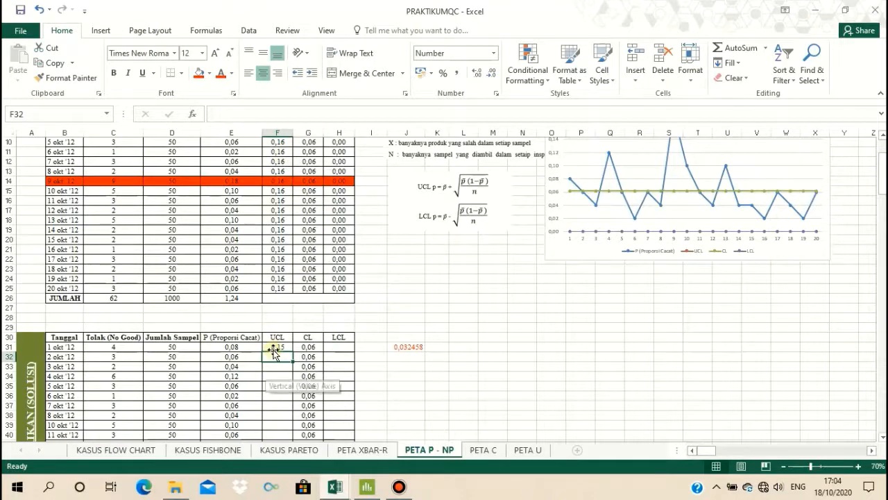
{"action": "left_click", "coordinate": [281, 347]}
{"action": "scroll", "coordinate": [285, 347], "scroll_direction": "down", "scroll_amount": 2}
{"action": "left_click_drag", "start_coordinate": [291, 296], "coordinate": [280, 417]}
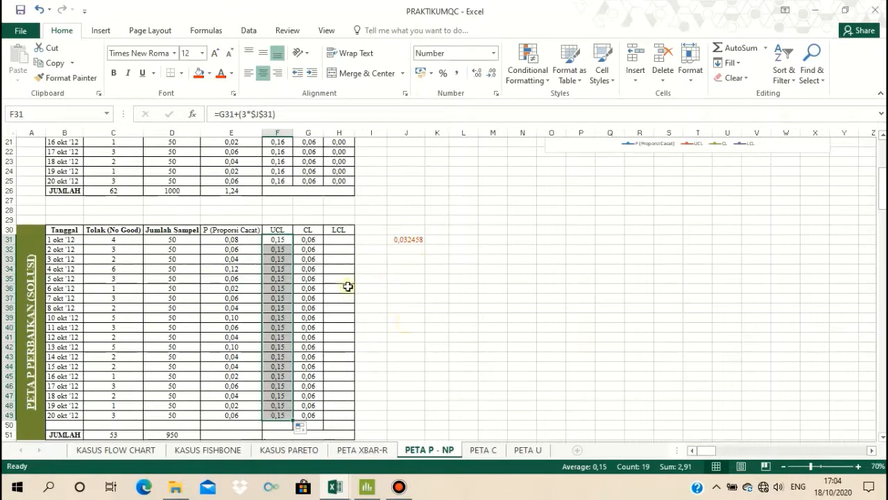
{"action": "left_click", "coordinate": [338, 240]}
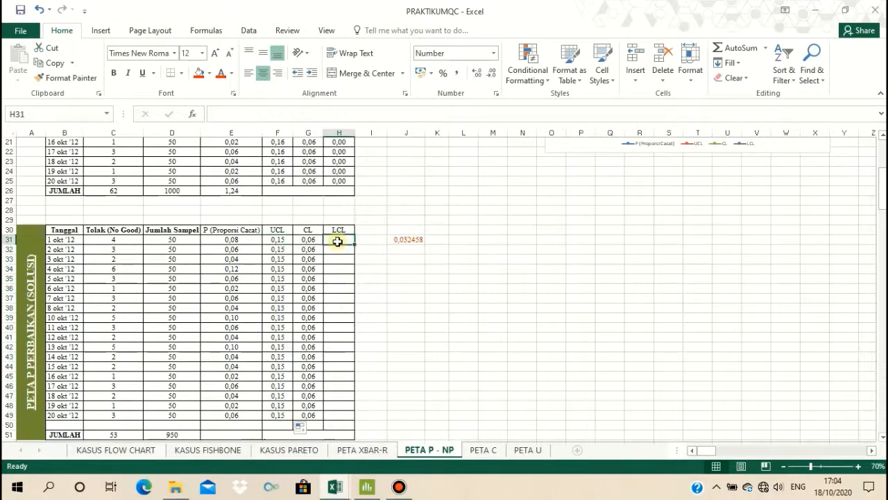
{"action": "left_click", "coordinate": [281, 240]}
{"action": "left_click_drag", "start_coordinate": [271, 114], "coordinate": [203, 116]}
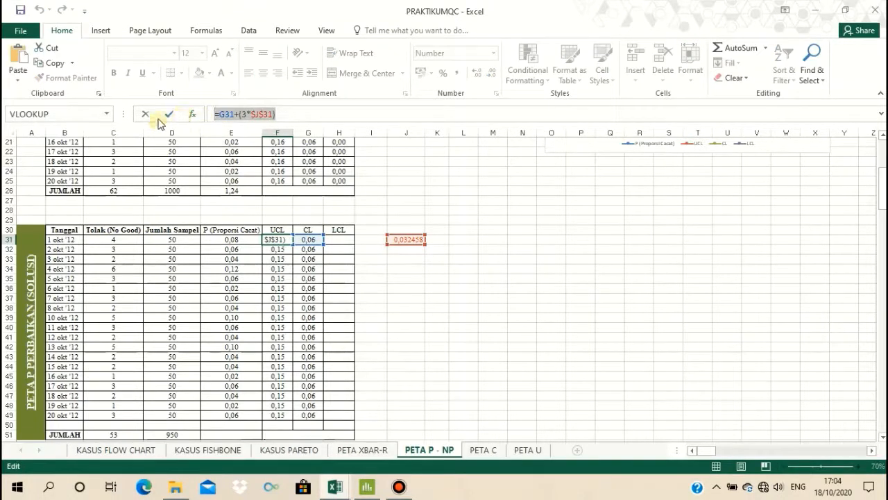
{"action": "left_click", "coordinate": [146, 117]}
{"action": "left_click", "coordinate": [341, 241]}
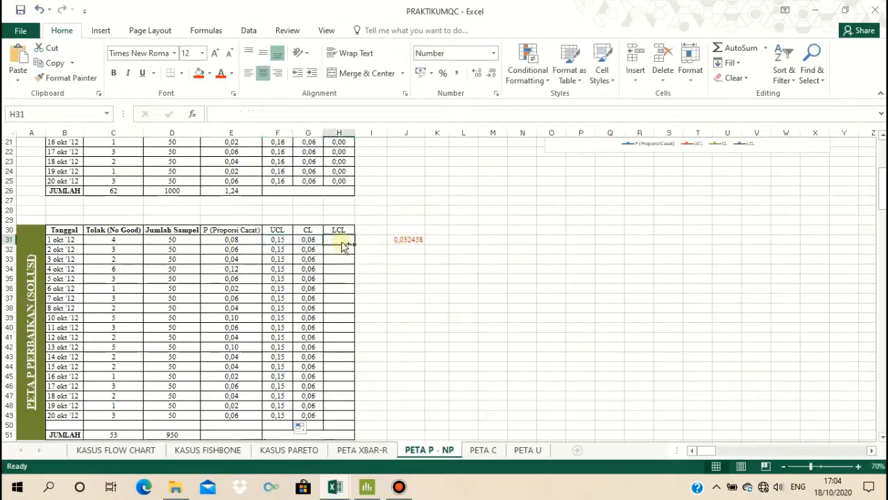
{"action": "key", "text": "ctrl+v"}
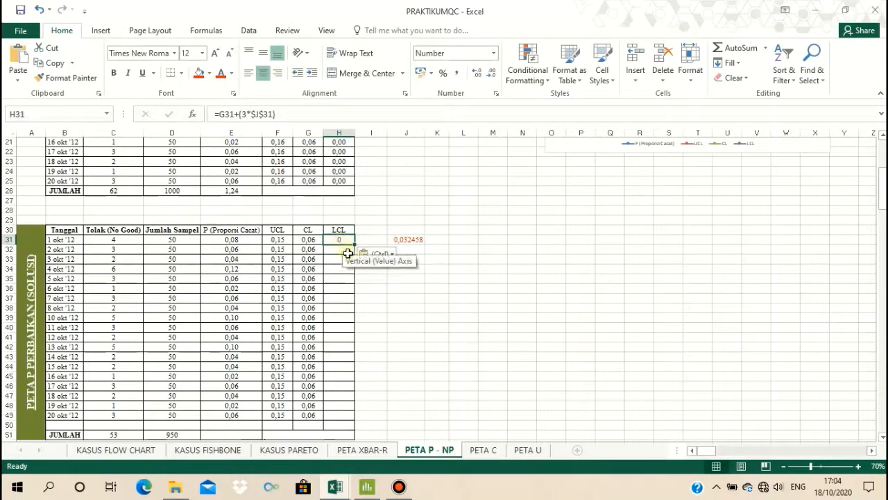
{"action": "key", "text": "BackSpace"}
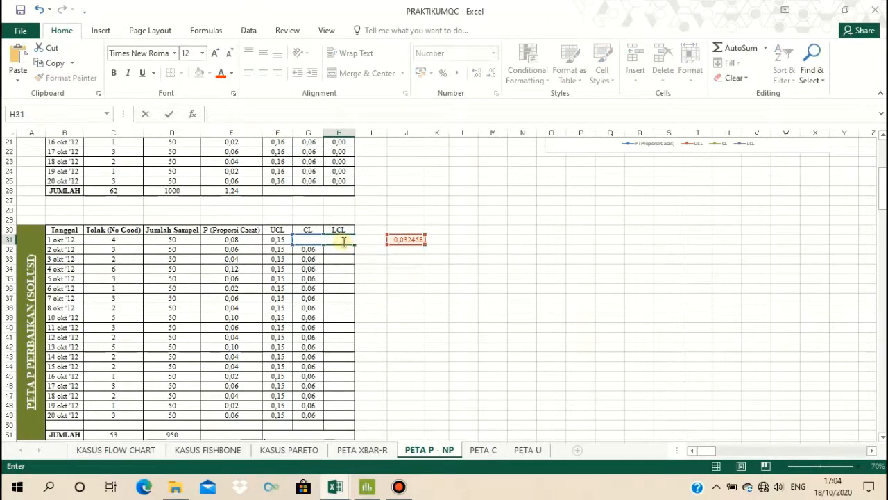
{"action": "key", "text": "Return"}
Step: Reuse the F31 UCL formula for the LCL of 1 okt '12 in H31, changing it to =G31-(3*$J$31)
{"action": "left_click", "coordinate": [292, 240]}
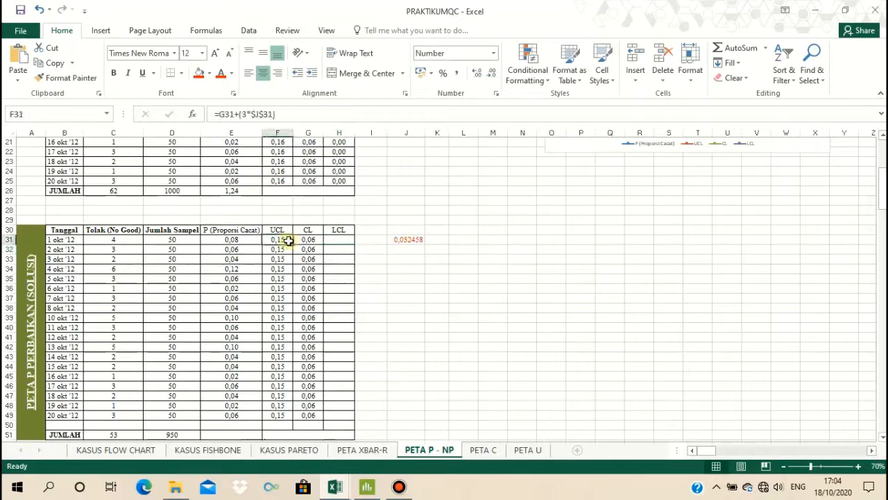
{"action": "left_click", "coordinate": [276, 114]}
{"action": "left_click_drag", "start_coordinate": [276, 115], "coordinate": [210, 117]}
{"action": "key", "text": "ctrl+c"}
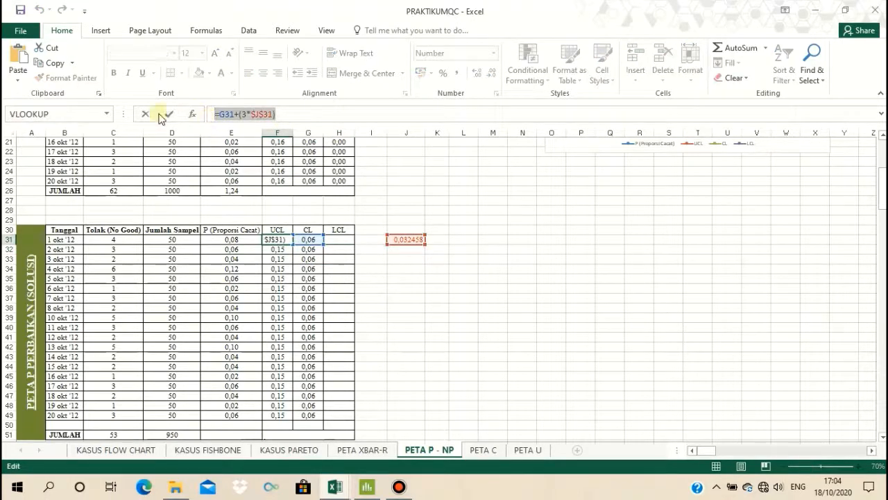
{"action": "left_click", "coordinate": [146, 115]}
{"action": "left_click", "coordinate": [331, 240]}
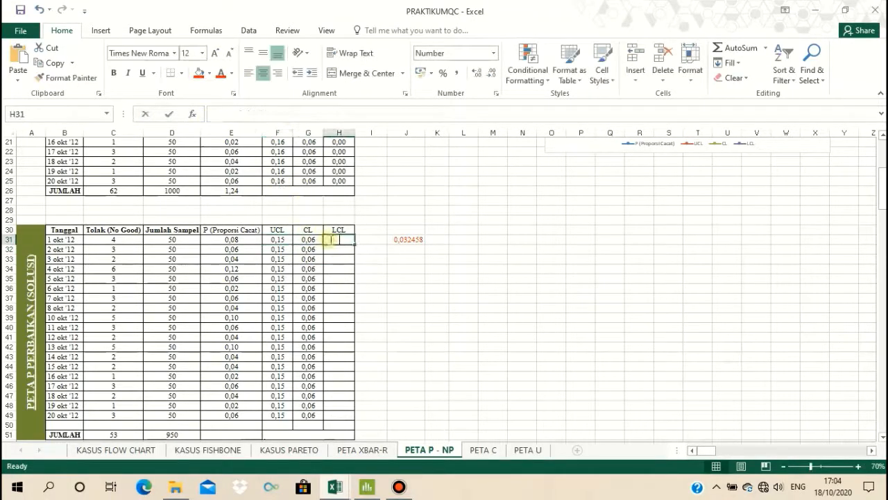
{"action": "double_click", "coordinate": [331, 239]}
{"action": "key", "text": "ctrl+v"}
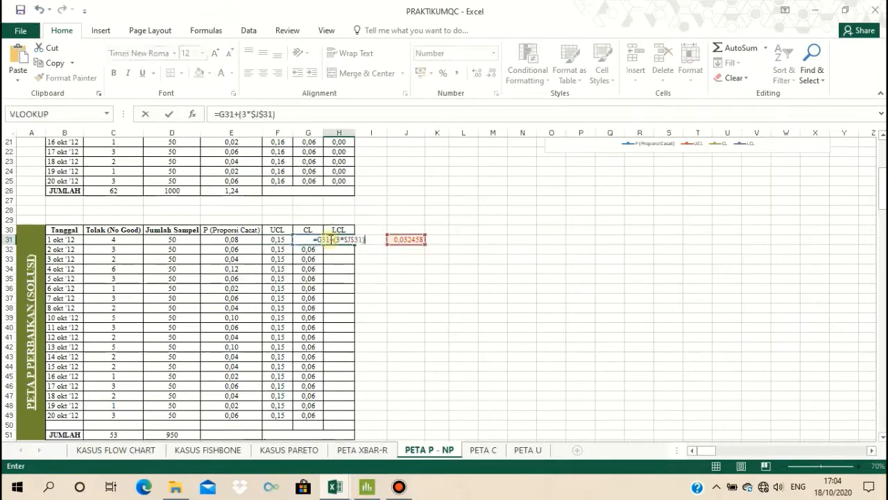
{"action": "left_click", "coordinate": [236, 115]}
{"action": "key", "text": "Delete"}
{"action": "type", "text": "-"}
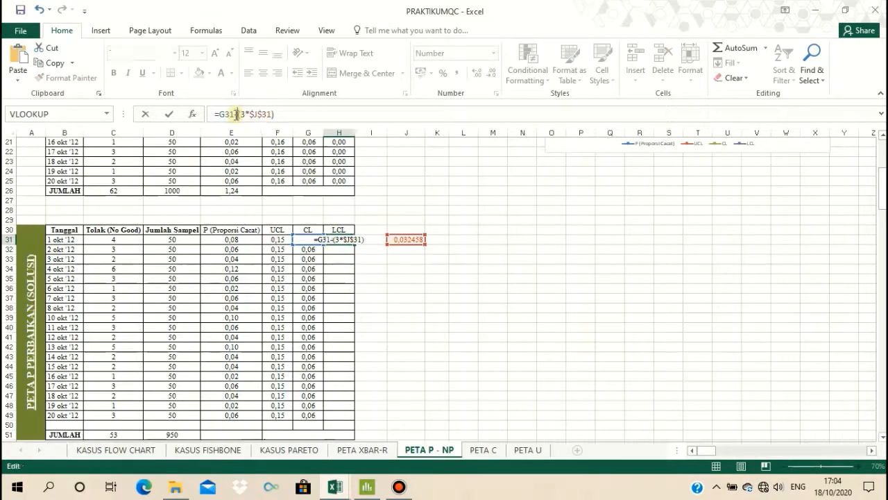
{"action": "key", "text": "ctrl+Return"}
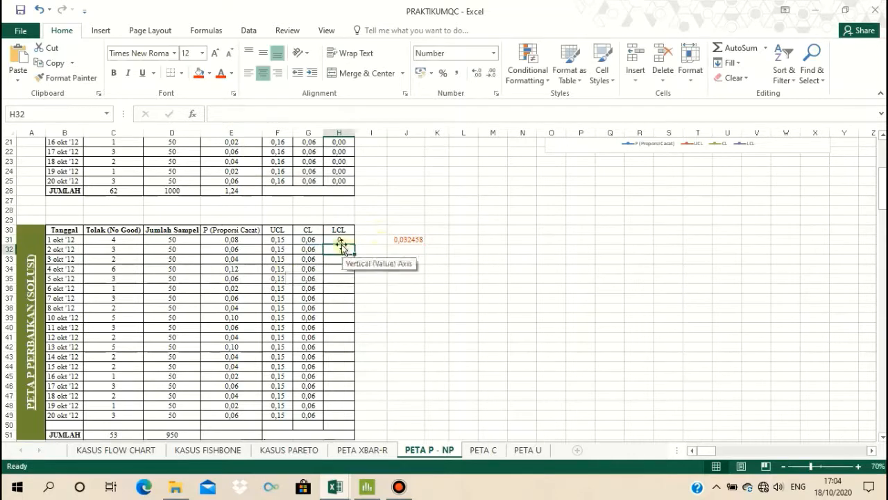
{"action": "left_click", "coordinate": [478, 75]}
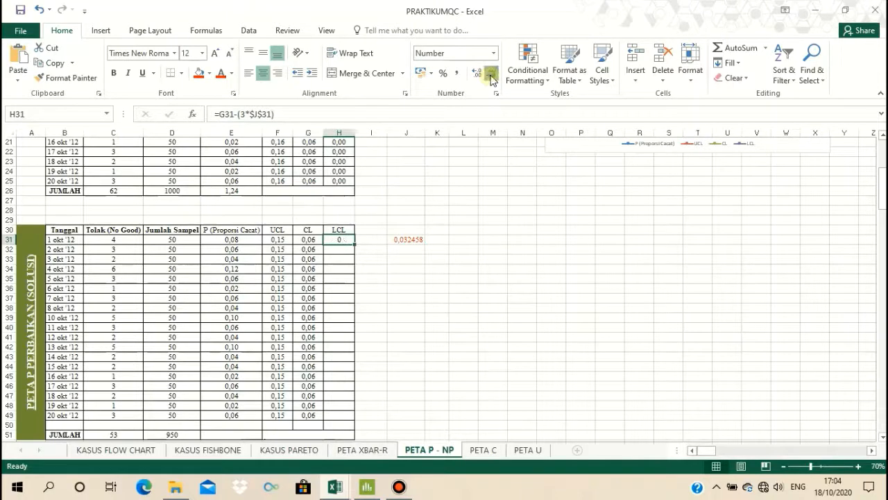
Step: Replace the LCL formula in H31 with 0 and fill it down to H49
{"action": "double_click", "coordinate": [347, 239]}
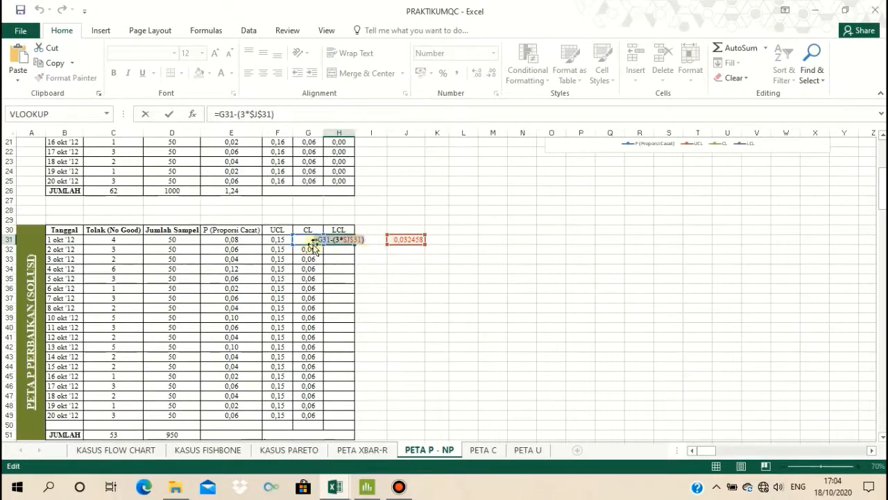
{"action": "type", "text": "0"}
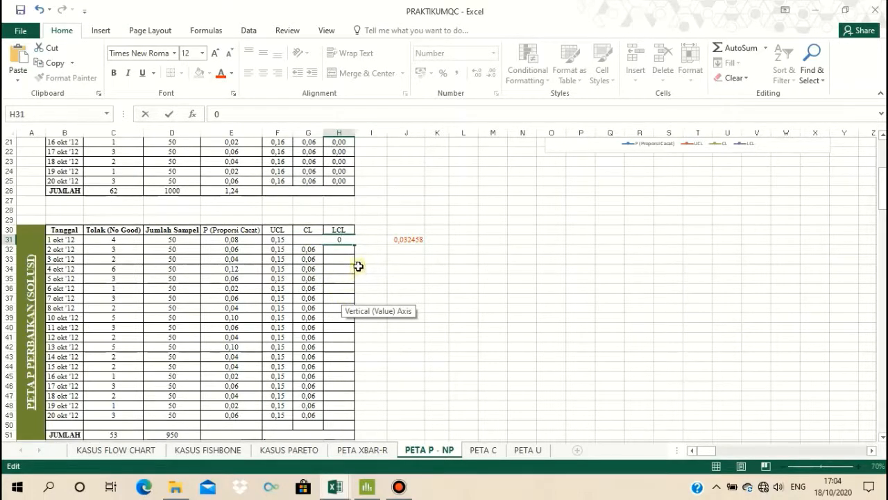
{"action": "left_click", "coordinate": [347, 241]}
{"action": "left_click_drag", "start_coordinate": [354, 244], "coordinate": [334, 404]}
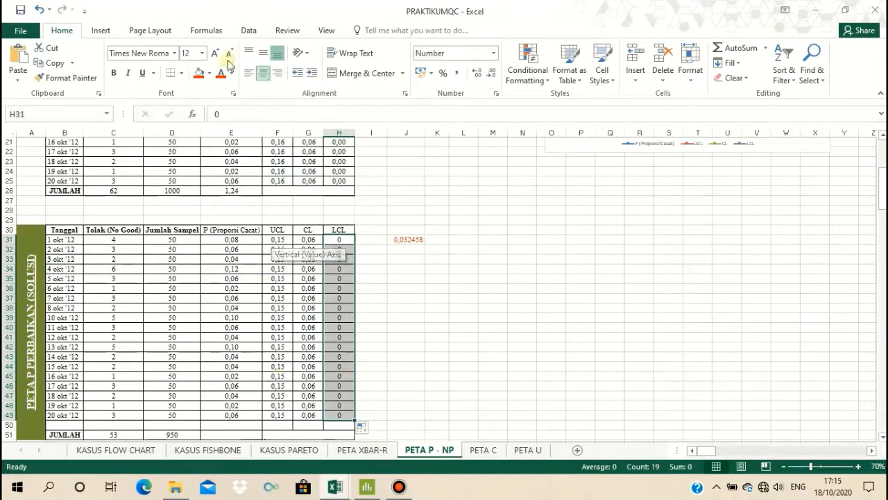
Step: Insert a 2-D line chart with markers from E30:H49 and place it beside the table, below the earlier P chart
{"action": "left_click", "coordinate": [108, 33]}
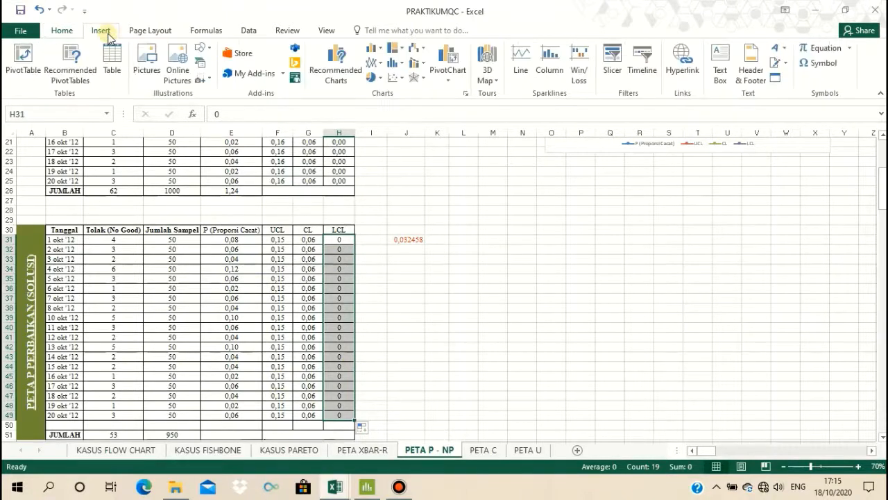
{"action": "left_click", "coordinate": [436, 229]}
{"action": "left_click_drag", "start_coordinate": [222, 232], "coordinate": [343, 416]}
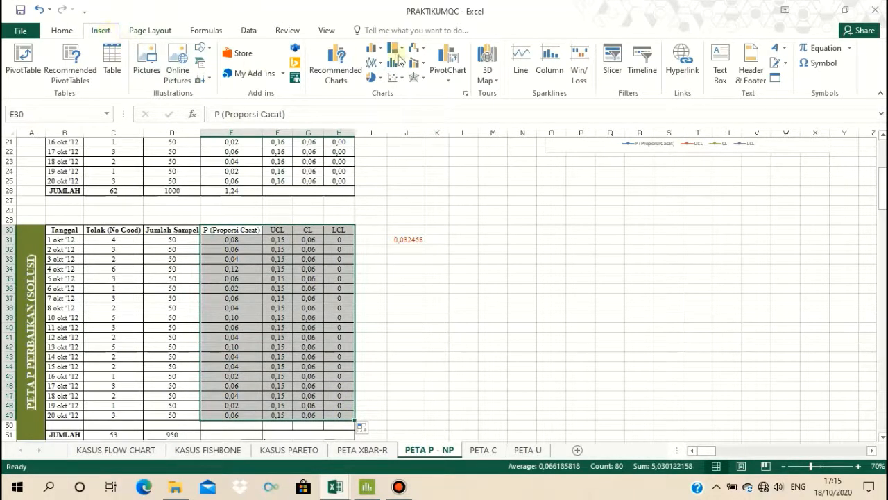
{"action": "left_click", "coordinate": [378, 66]}
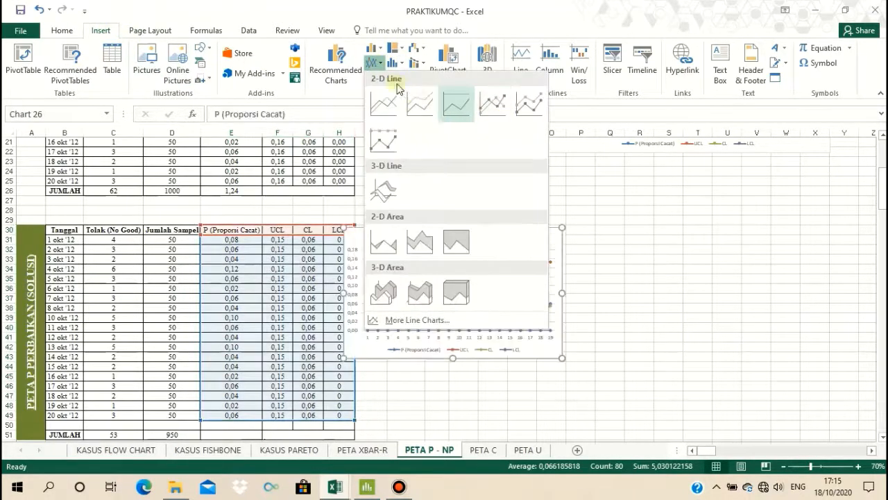
{"action": "left_click", "coordinate": [497, 111]}
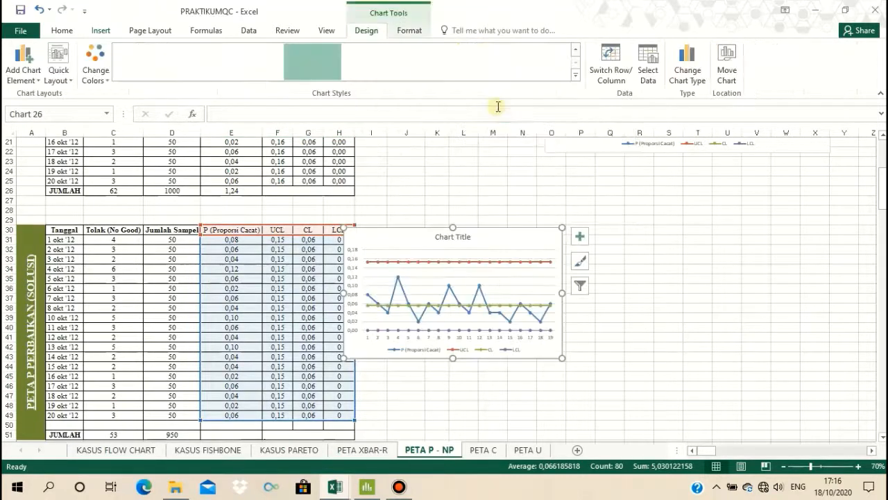
{"action": "left_click_drag", "start_coordinate": [481, 229], "coordinate": [671, 213]}
Step: Change the new chart's title to PETA P PERBAIKAN
{"action": "left_click", "coordinate": [670, 212]}
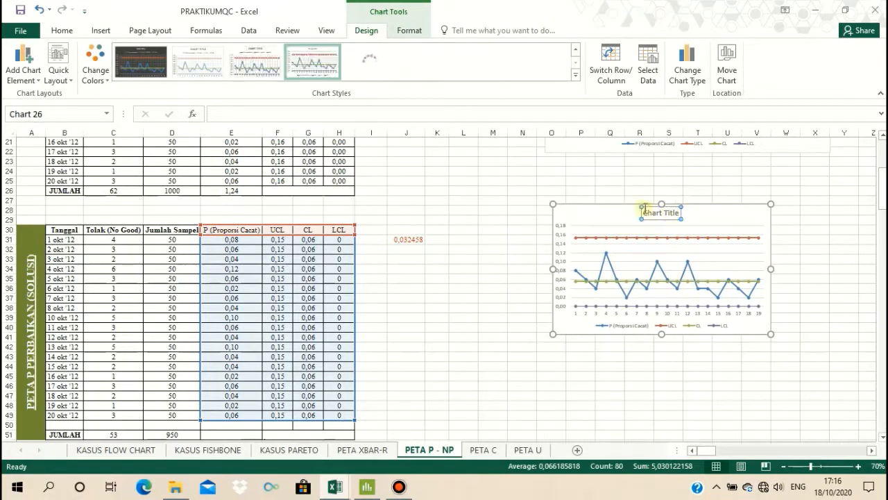
{"action": "double_click", "coordinate": [643, 212]}
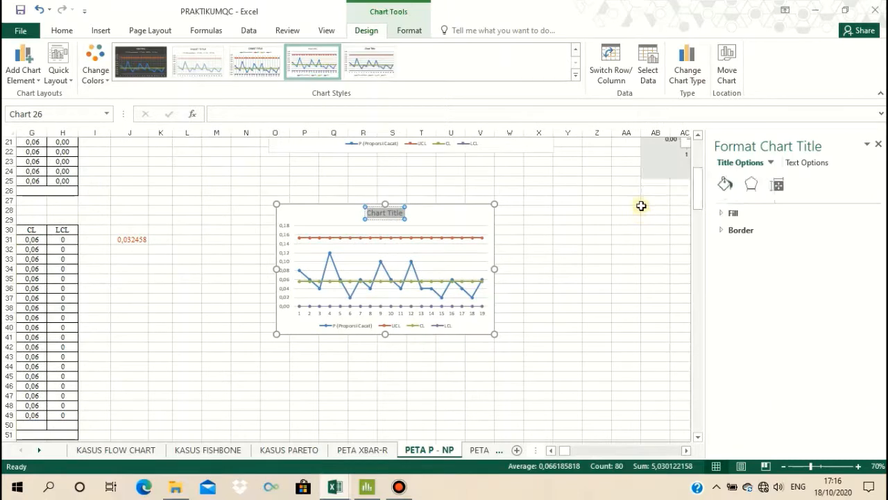
{"action": "type", "text": "peta"}
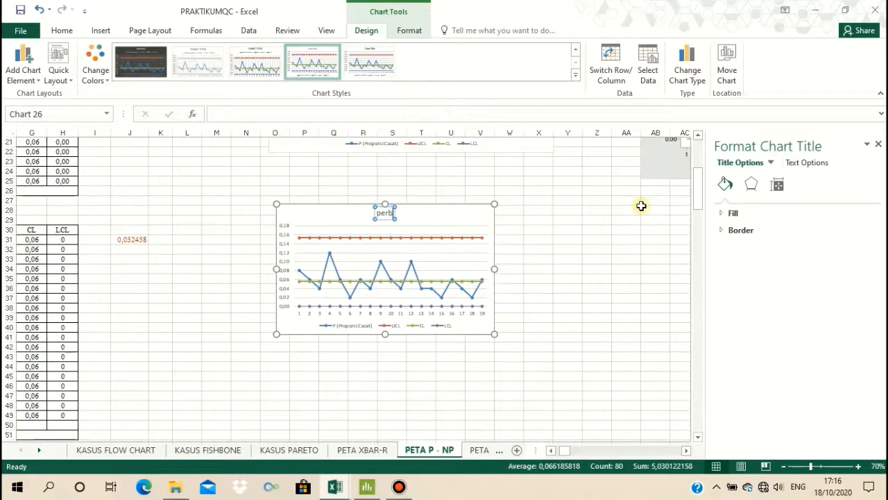
{"action": "type", "text": "rb"}
{"action": "key", "text": "BackSpace"}
{"action": "key", "text": "BackSpace"}
{"action": "key", "text": "BackSpace"}
{"action": "key", "text": "BackSpace"}
{"action": "type", "text": "PETA P PERBAIKAN"}
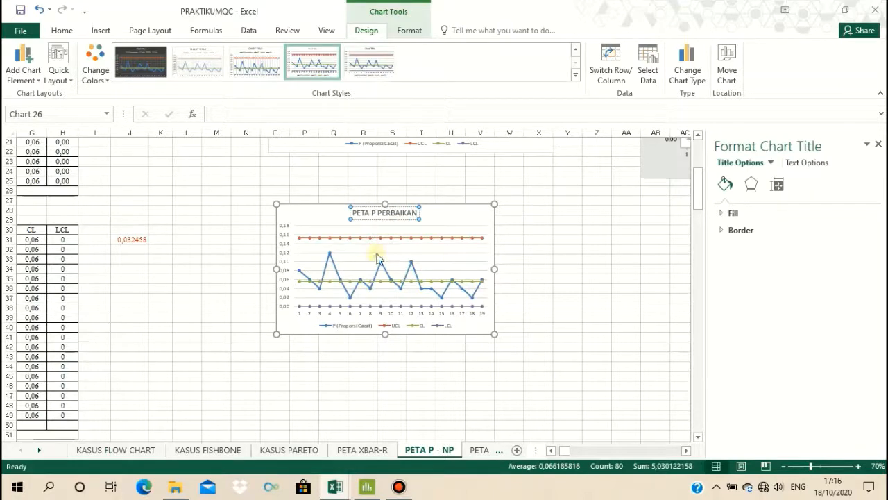
Step: Enlarge the PETA P PERBAIKAN chart to span about columns O to W and dismiss its formatting options
{"action": "left_click_drag", "start_coordinate": [492, 335], "coordinate": [522, 363]}
{"action": "left_click", "coordinate": [597, 239]}
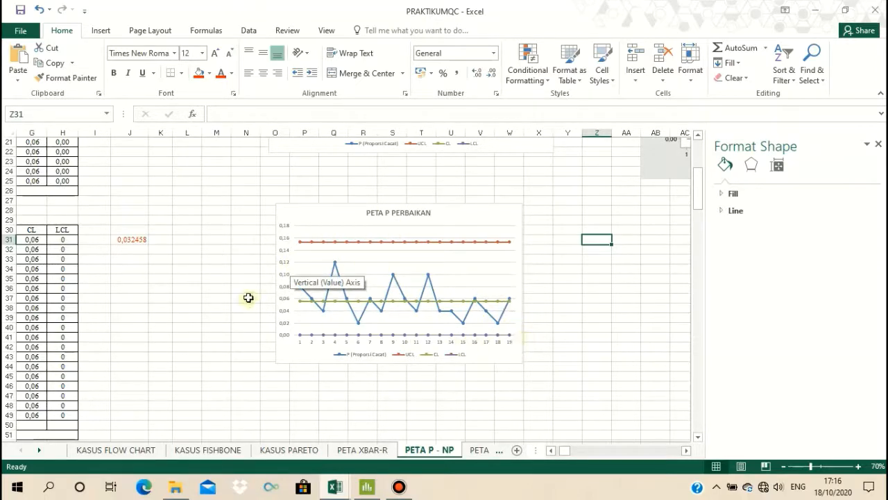
{"action": "left_click", "coordinate": [593, 288]}
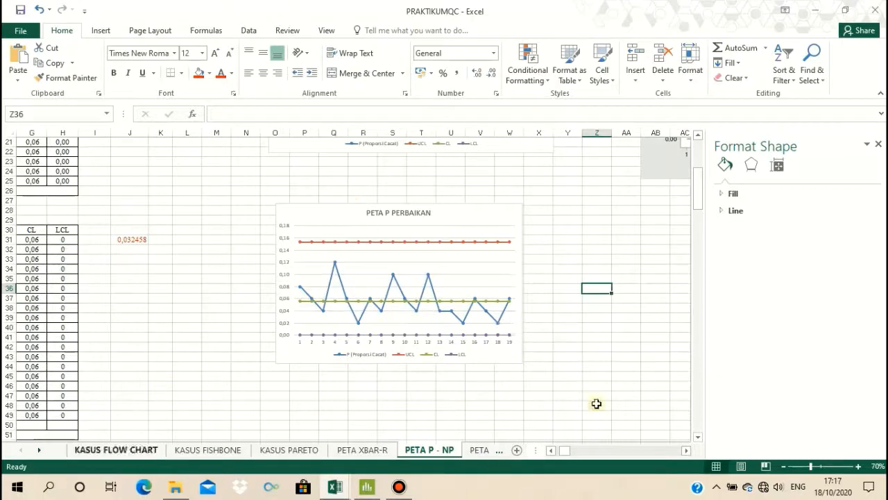
{"action": "left_click", "coordinate": [879, 145]}
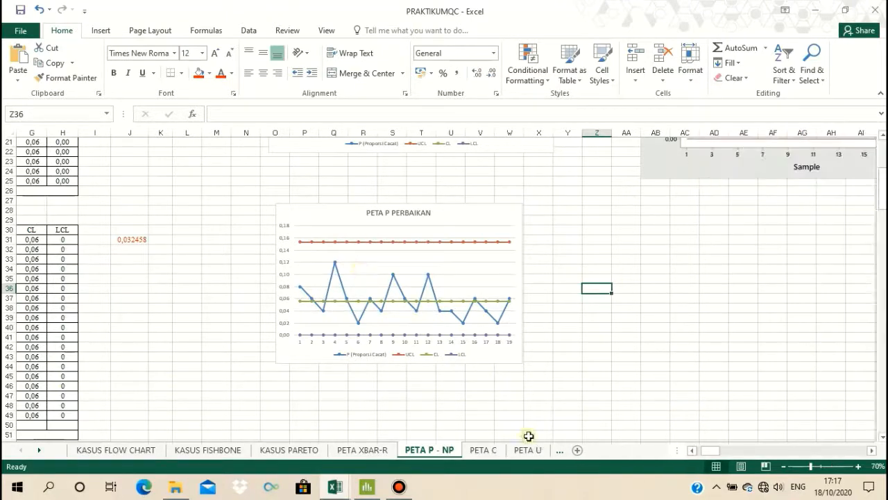
{"action": "left_click", "coordinate": [691, 449]}
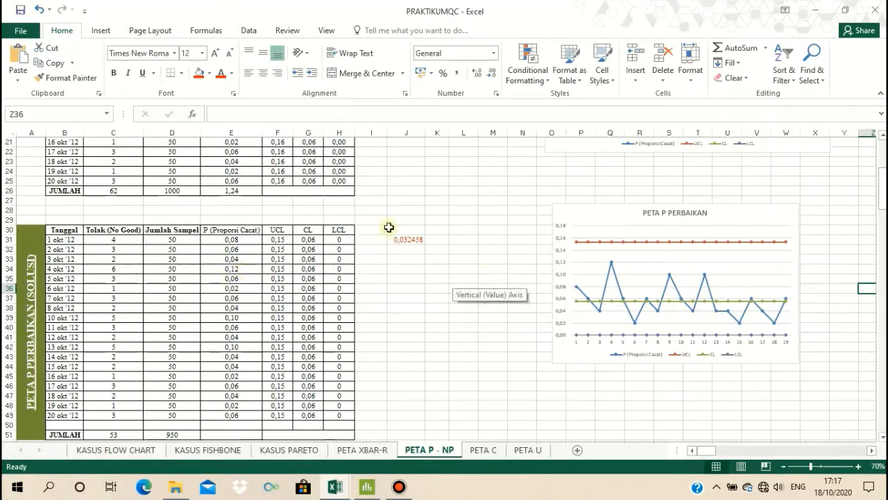
Step: Switch to Minitab, locate the P chart command among the attributes control charts, and return to the PRAKTIKUMQC workbook
{"action": "left_click", "coordinate": [366, 485]}
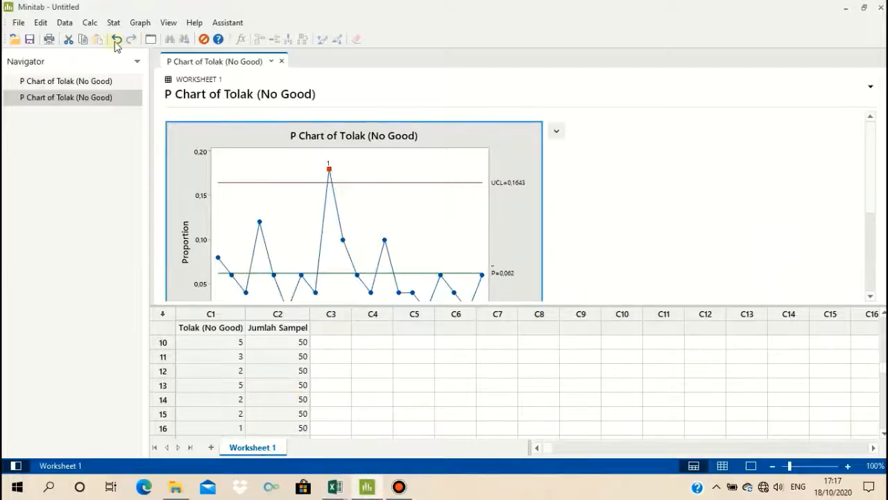
{"action": "left_click", "coordinate": [140, 22]}
{"action": "mouse_move", "coordinate": [114, 22]}
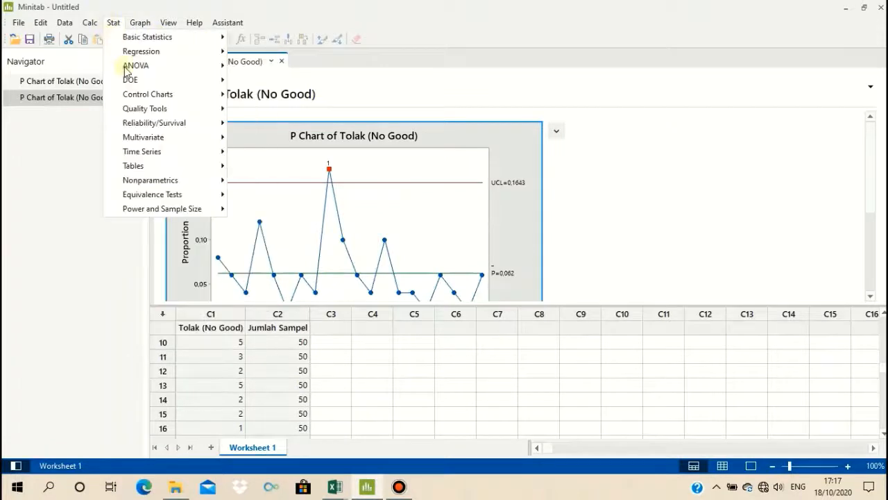
{"action": "mouse_move", "coordinate": [147, 101]}
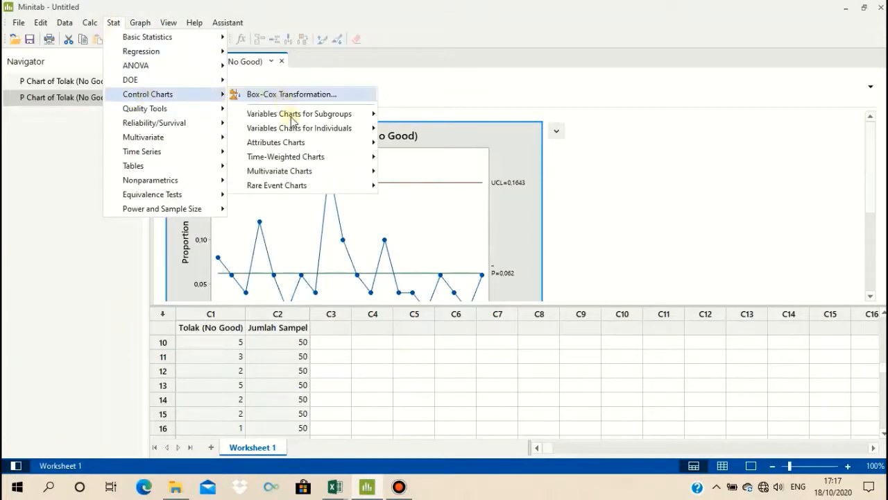
{"action": "mouse_move", "coordinate": [291, 143]}
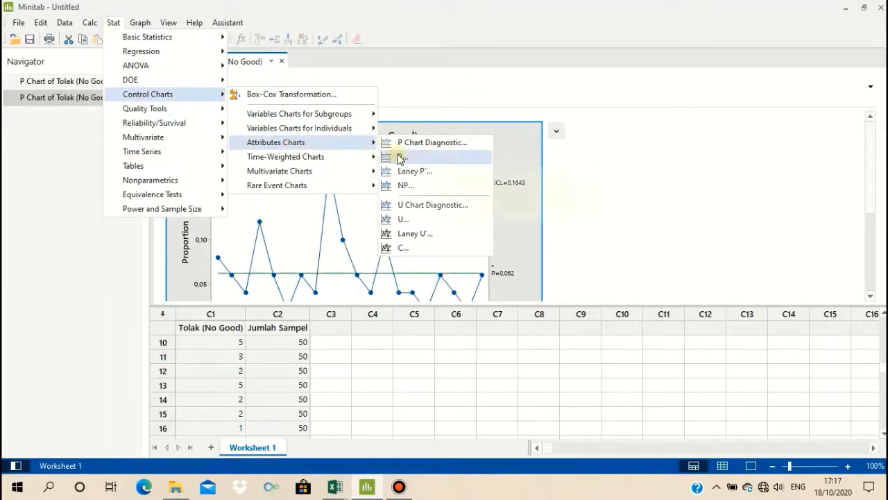
{"action": "left_click", "coordinate": [631, 159]}
{"action": "left_click", "coordinate": [846, 10]}
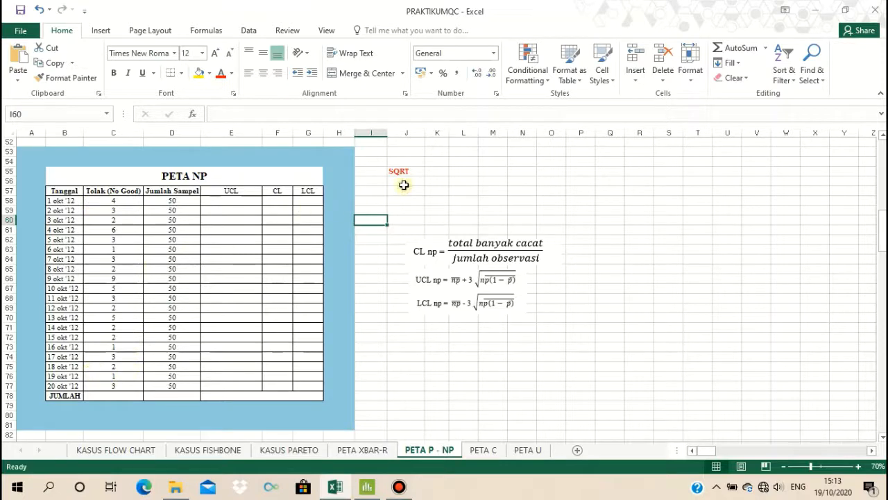
Step: Sum the Tolak (No Good) values C58:C77 in C78 of the PETA NP table and extend the total to Jumlah Sampel in D78
{"action": "left_click", "coordinate": [404, 185]}
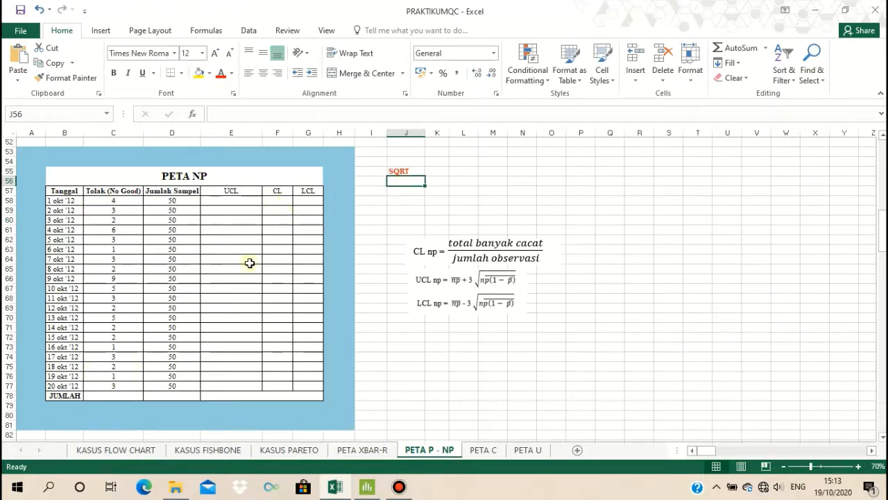
{"action": "left_click", "coordinate": [118, 396]}
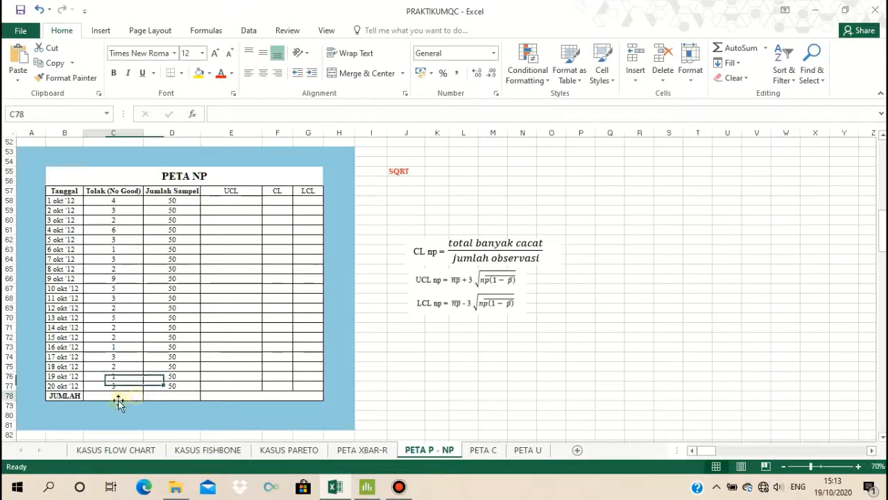
{"action": "left_click", "coordinate": [742, 50]}
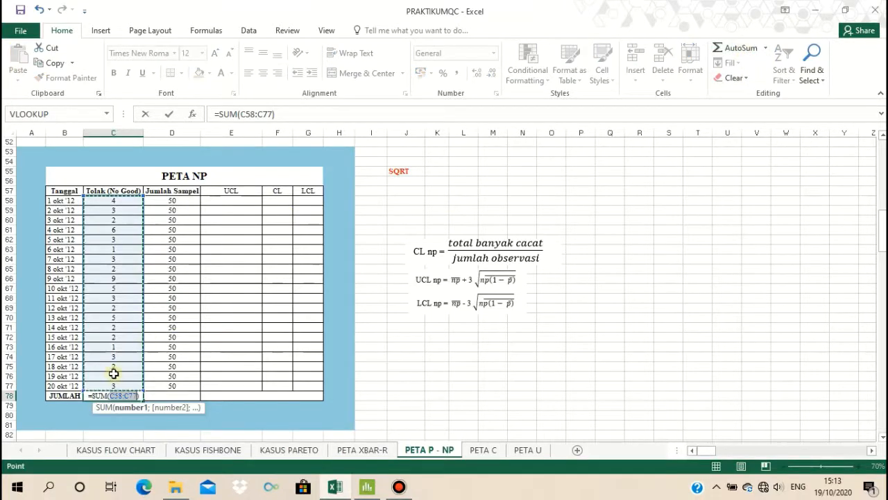
{"action": "key", "text": "Return"}
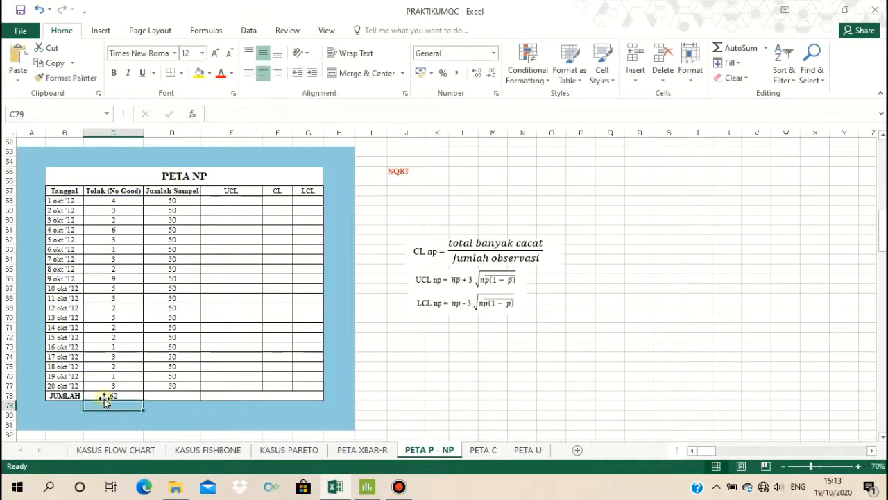
{"action": "left_click", "coordinate": [103, 395]}
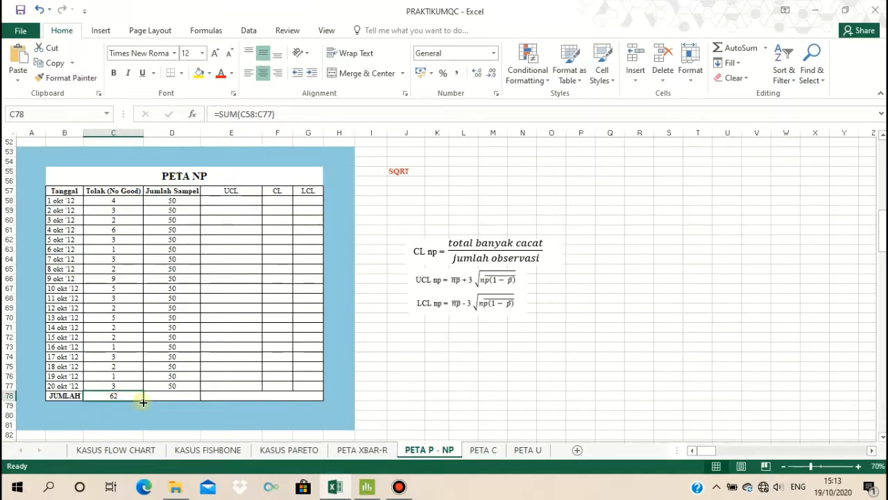
{"action": "left_click_drag", "start_coordinate": [143, 401], "coordinate": [184, 396]}
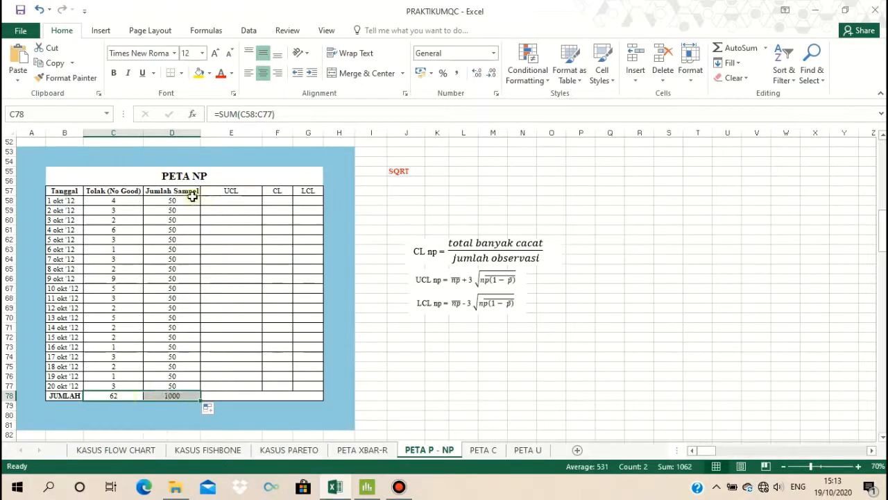
Step: Calculate the PETA NP centre line in F58 with =$C$78/20 and fill it down to F77
{"action": "left_click", "coordinate": [240, 336]}
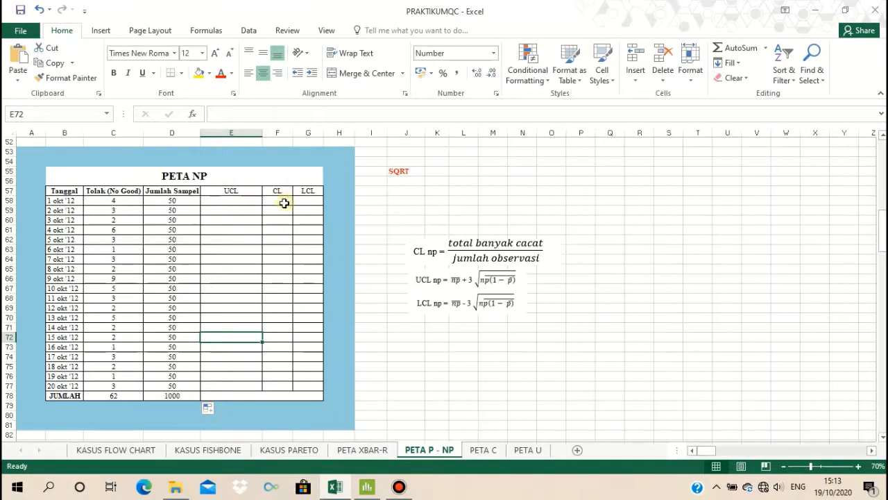
{"action": "left_click", "coordinate": [451, 258]}
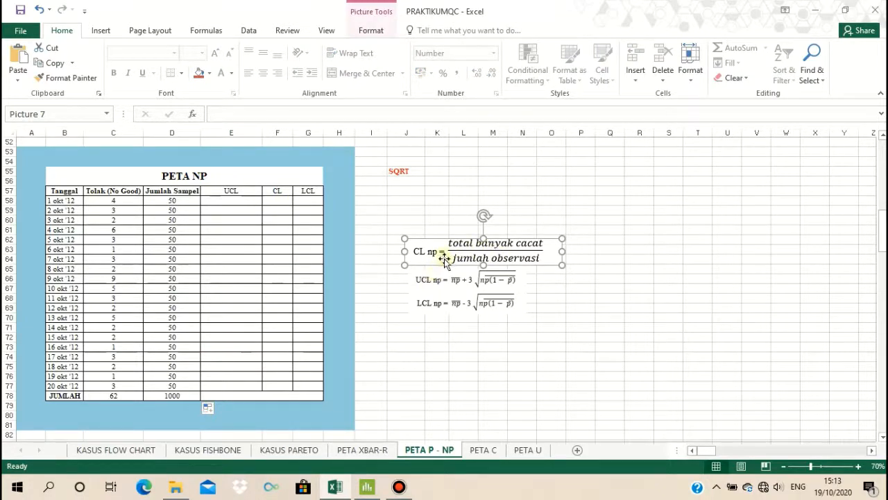
{"action": "left_click", "coordinate": [512, 229]}
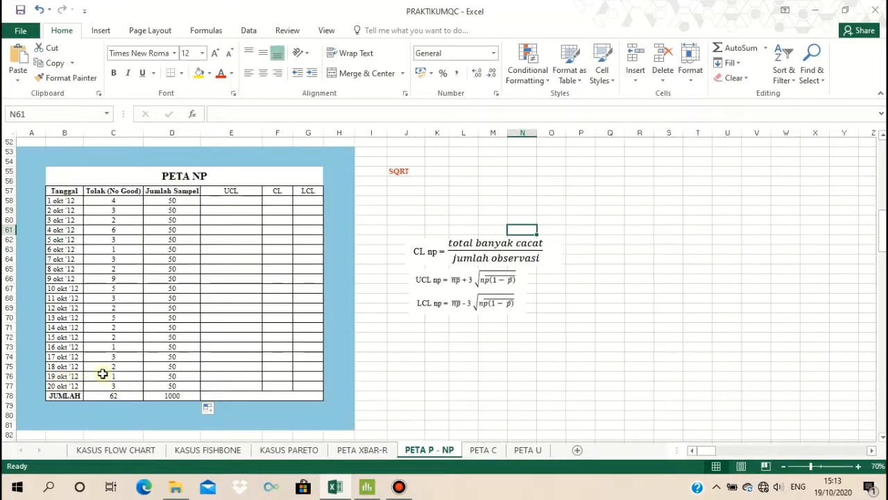
{"action": "left_click", "coordinate": [291, 200]}
{"action": "double_click", "coordinate": [286, 200]}
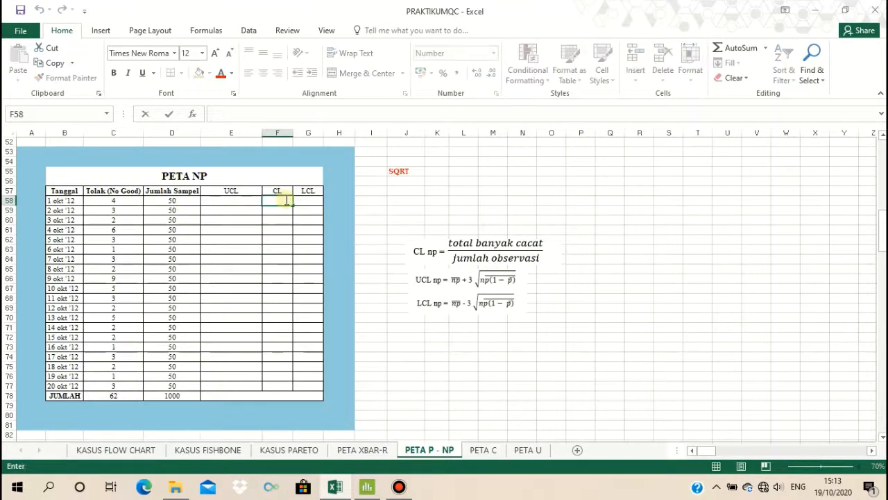
{"action": "type", "text": "="}
{"action": "left_click", "coordinate": [104, 395]}
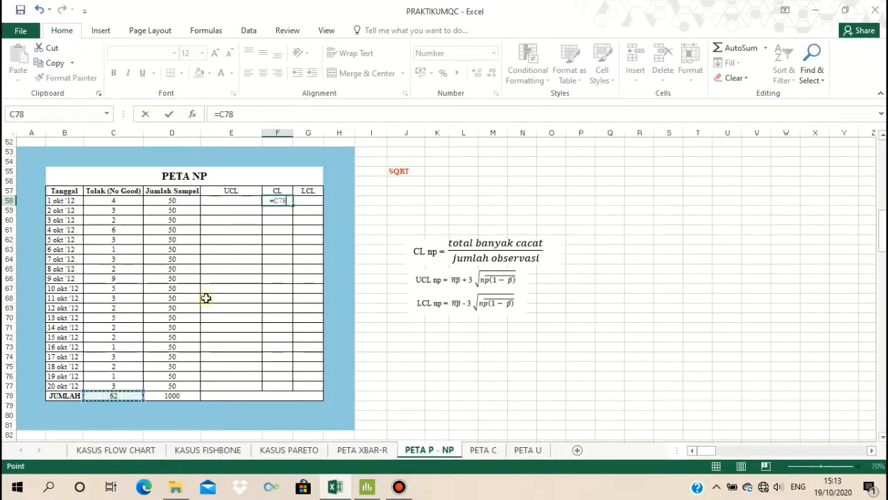
{"action": "left_click", "coordinate": [280, 200]}
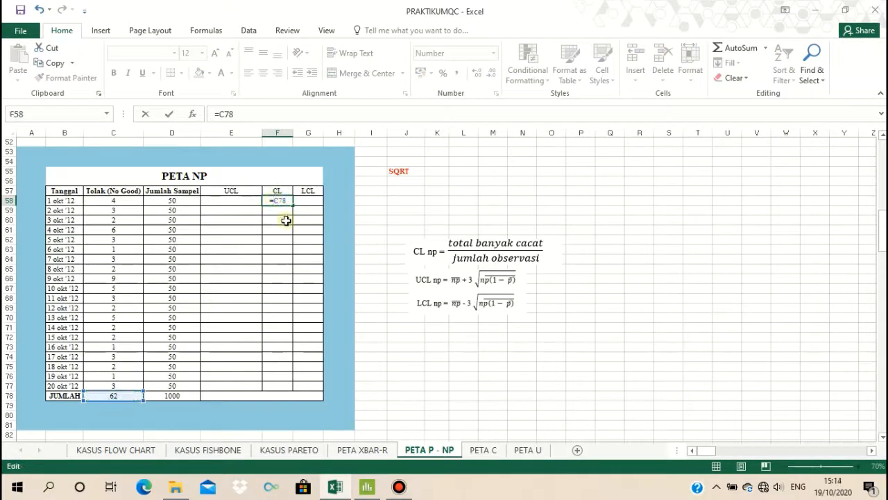
{"action": "type", "text": "$C$78/20"}
{"action": "key", "text": "Return"}
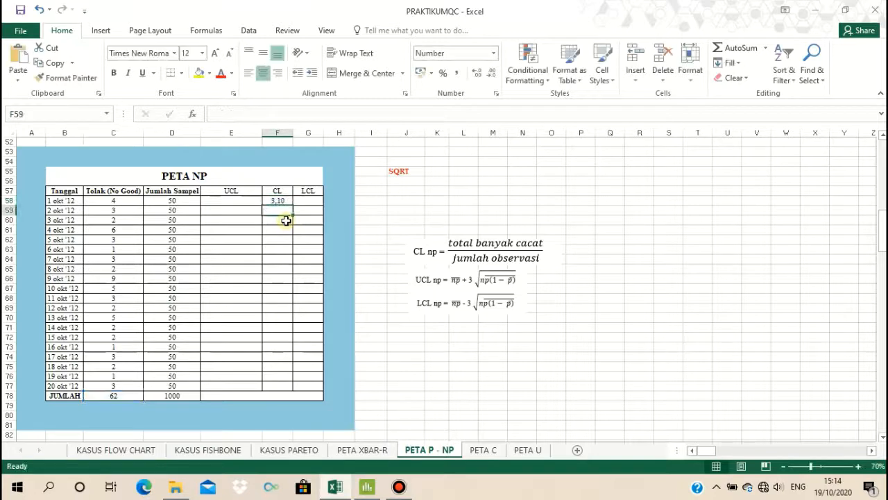
{"action": "left_click", "coordinate": [280, 201]}
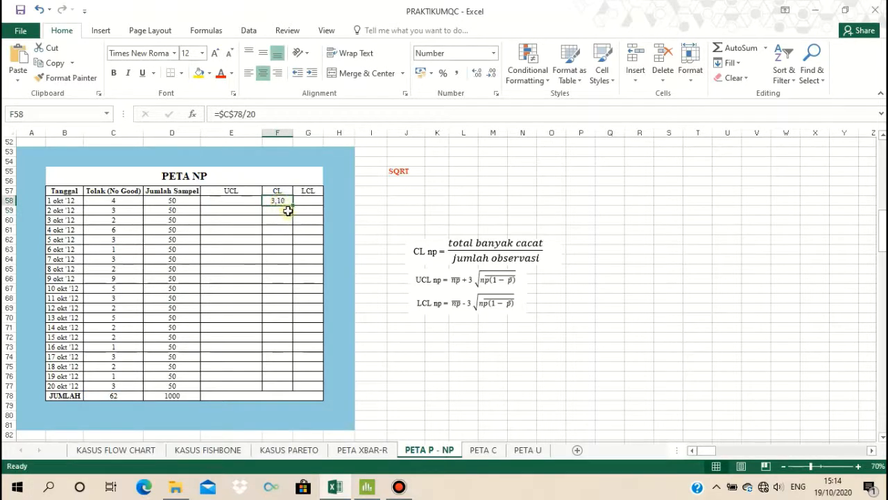
{"action": "left_click_drag", "start_coordinate": [294, 205], "coordinate": [297, 389]}
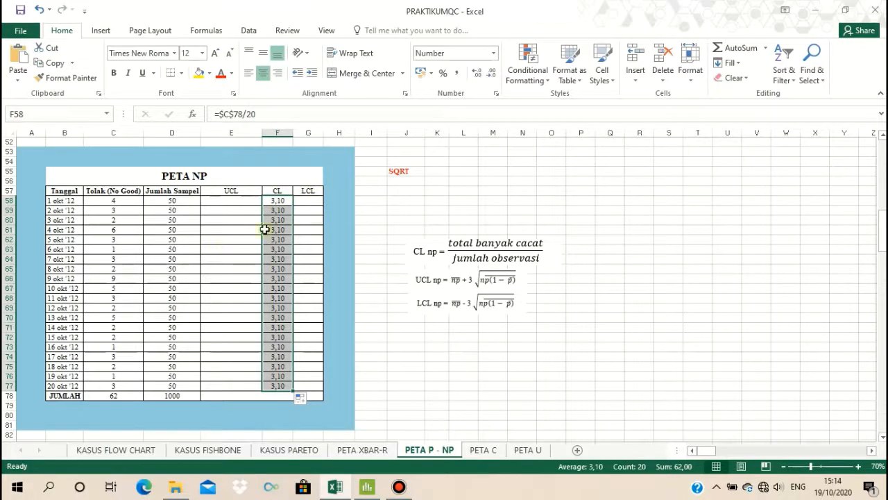
Step: Compute the square-root term for PETA NP in J56 with =SQRT(F58*(1-G6)), using the PETA P table's CL for p-bar
{"action": "left_click", "coordinate": [447, 284]}
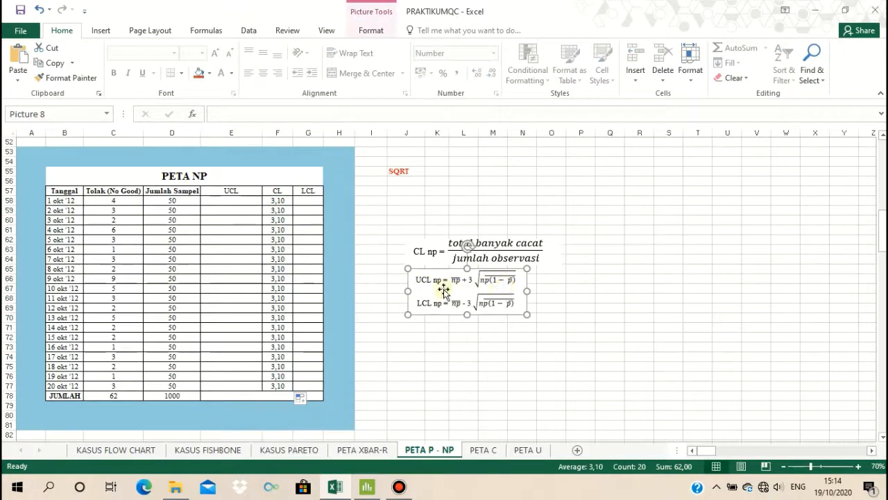
{"action": "left_click", "coordinate": [560, 290]}
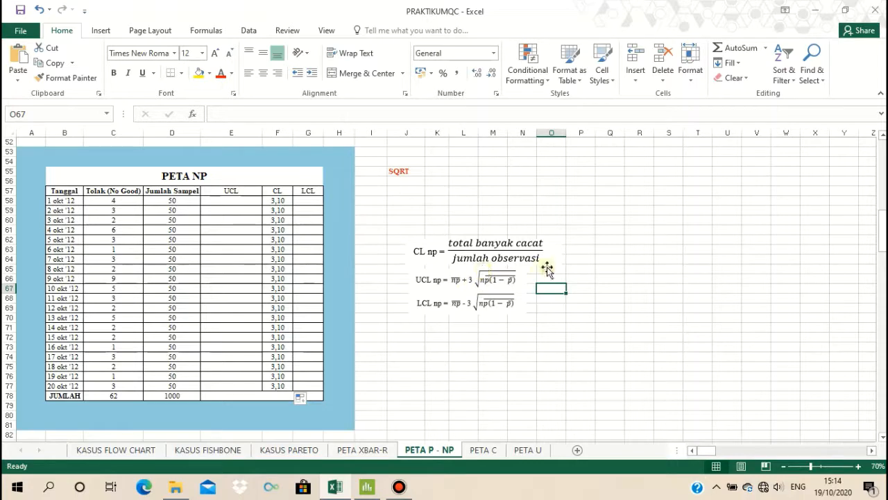
{"action": "double_click", "coordinate": [410, 182]}
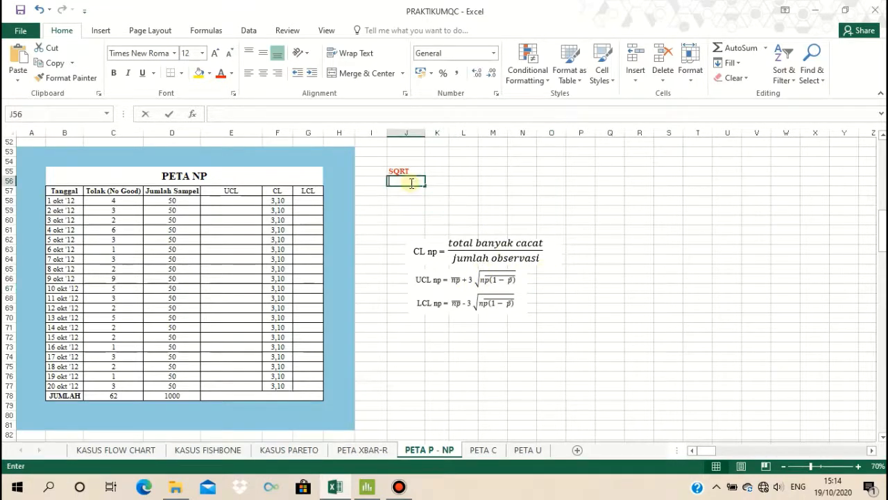
{"action": "type", "text": "="}
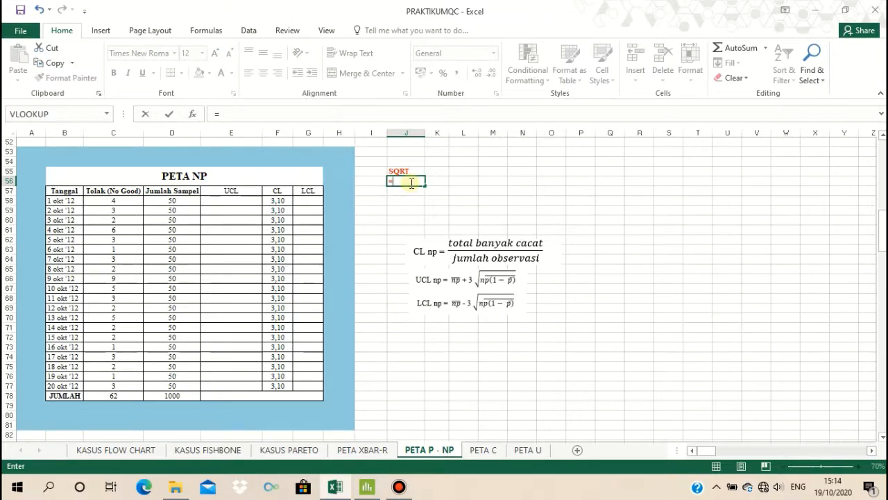
{"action": "type", "text": "SQRT"}
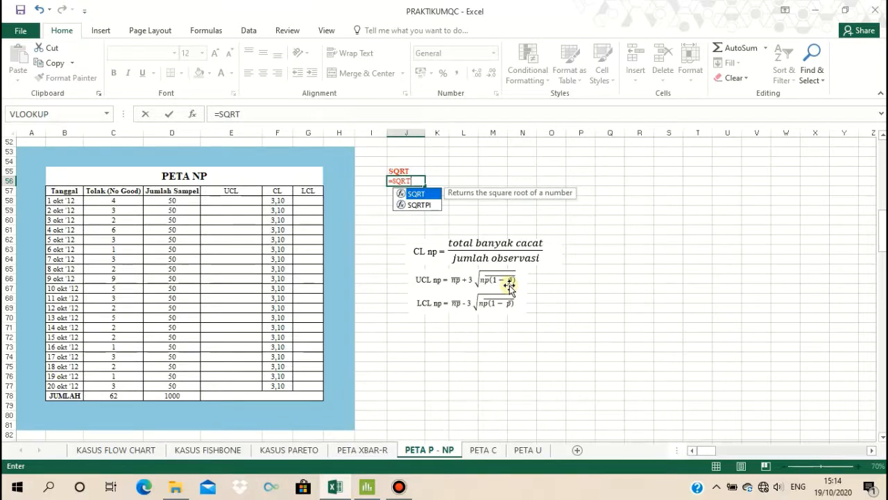
{"action": "type", "text": "("}
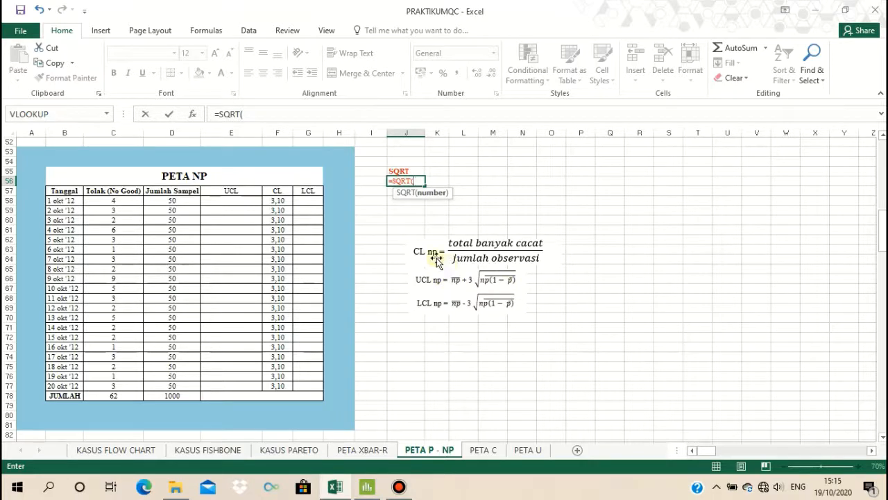
{"action": "left_click", "coordinate": [276, 200]}
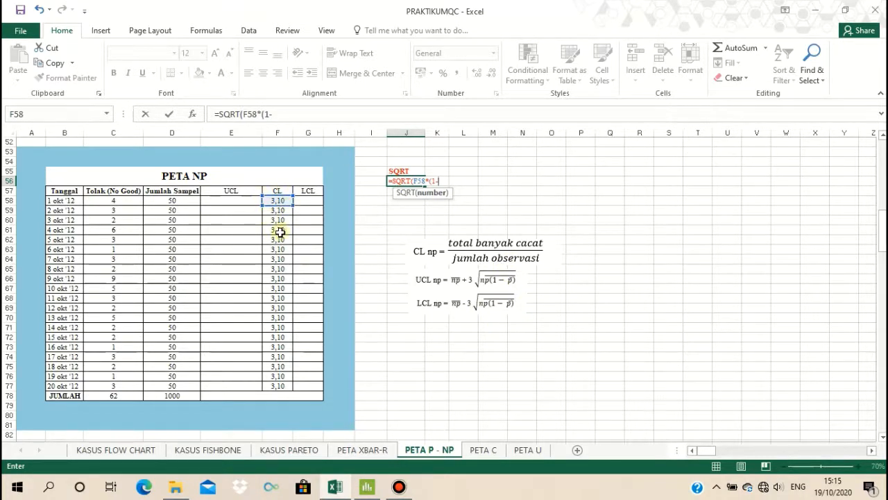
{"action": "scroll", "coordinate": [278, 229], "scroll_direction": "up", "scroll_amount": 3}
{"action": "scroll", "coordinate": [279, 234], "scroll_direction": "up", "scroll_amount": 14}
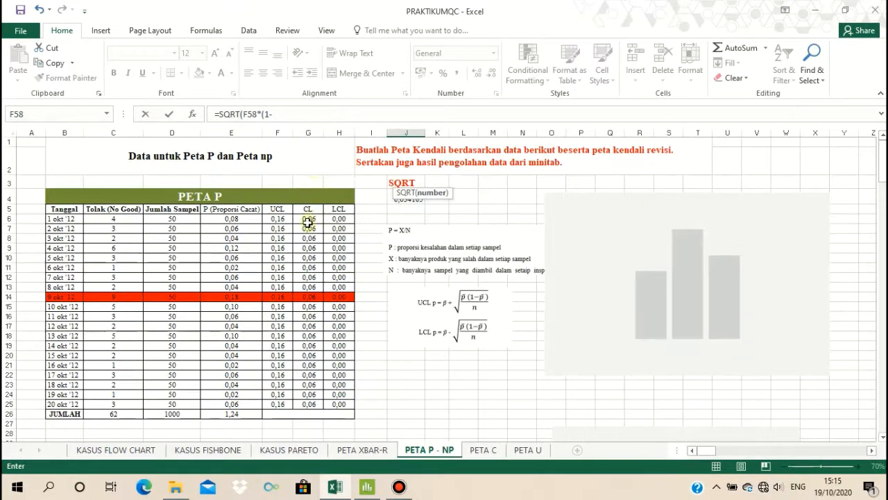
{"action": "left_click", "coordinate": [311, 219]}
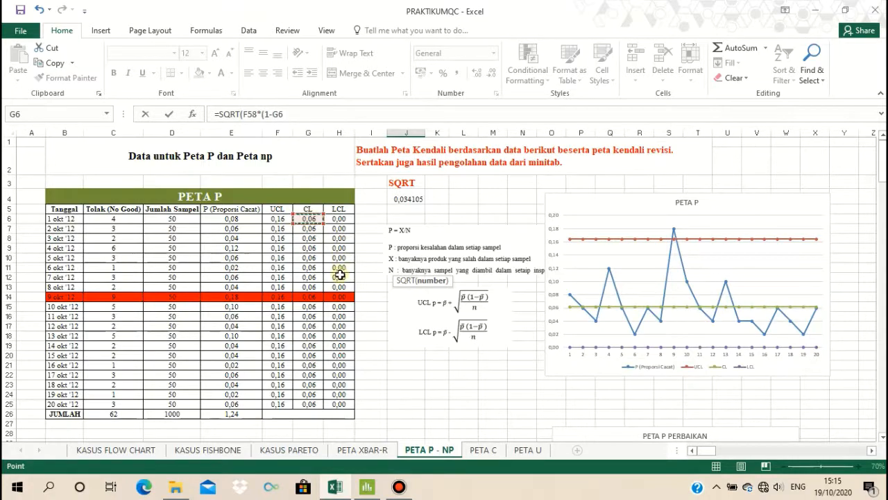
{"action": "scroll", "coordinate": [344, 263], "scroll_direction": "down", "scroll_amount": 15}
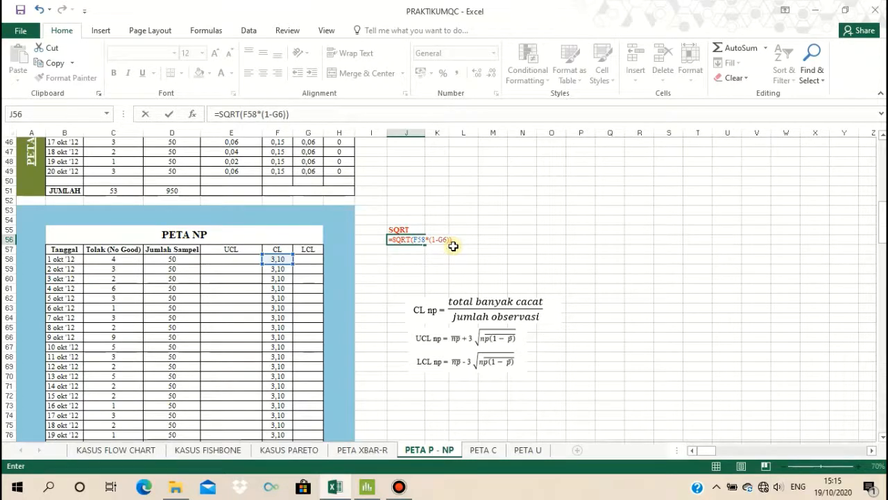
{"action": "key", "text": "Return"}
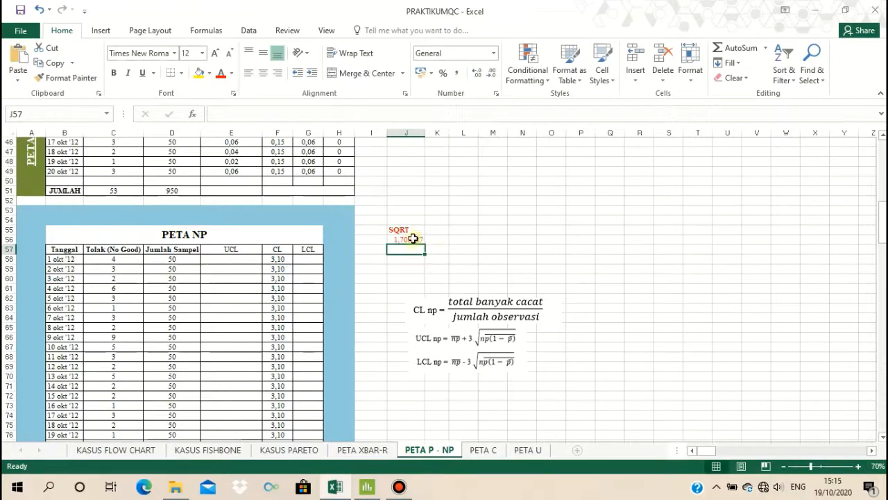
{"action": "left_click", "coordinate": [412, 239]}
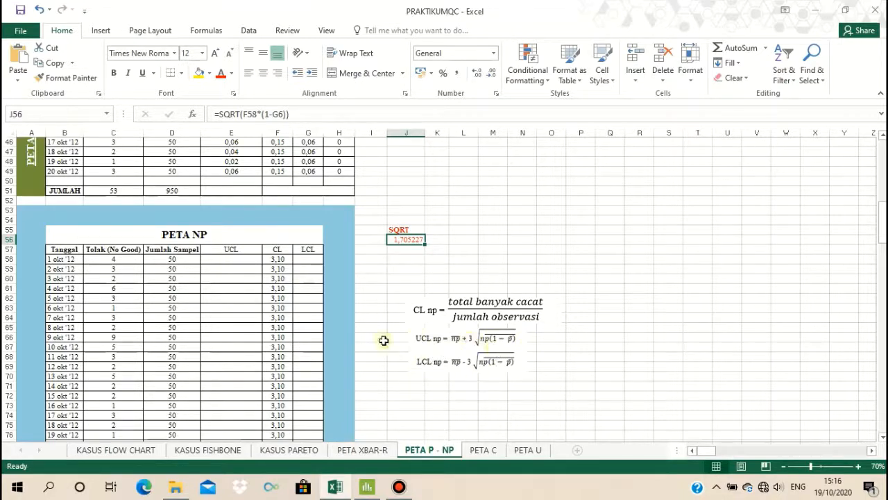
Step: Calculate the PETA NP upper control limit in E58 with =F58+3*$J$56 and fill it down to E77
{"action": "double_click", "coordinate": [237, 260]}
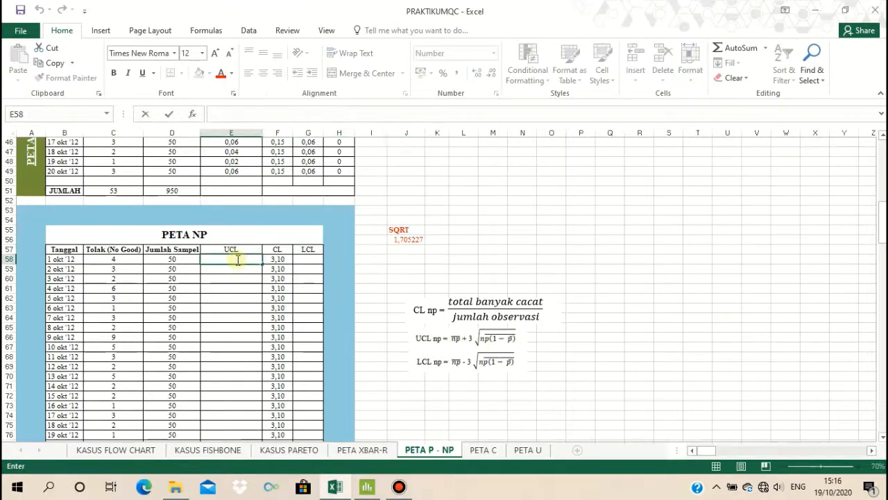
{"action": "type", "text": "="}
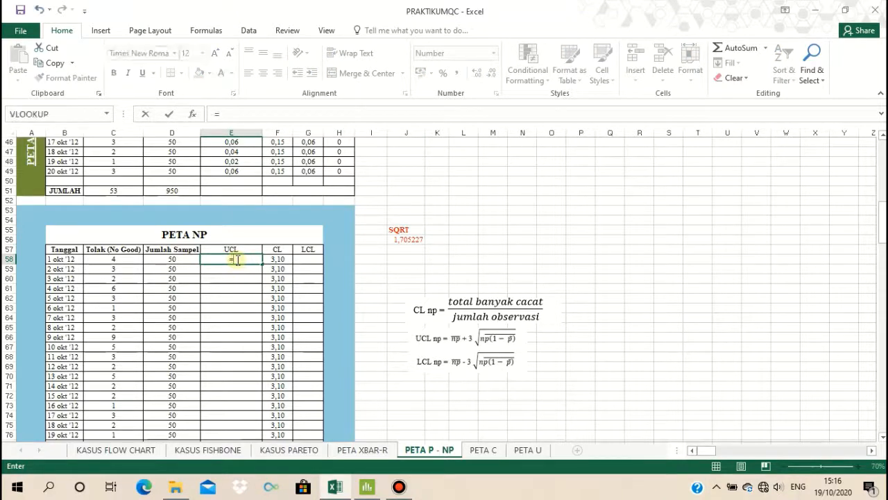
{"action": "left_click", "coordinate": [278, 260]}
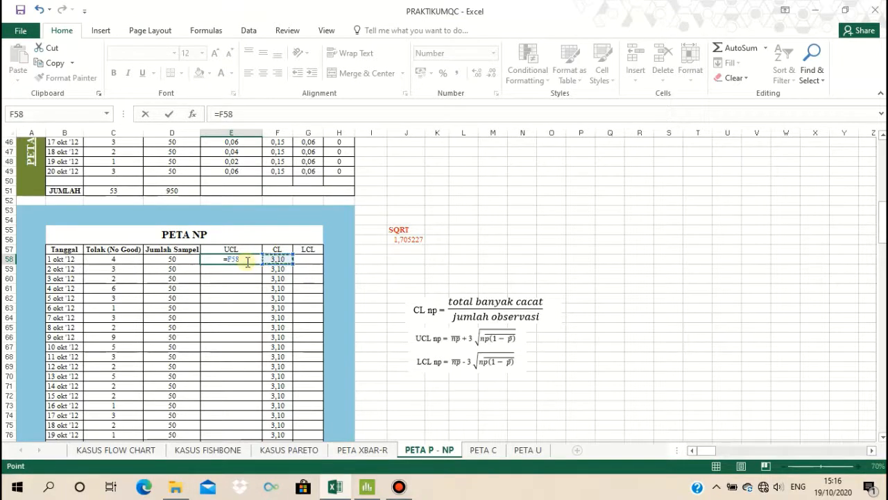
{"action": "type", "text": "+3*"}
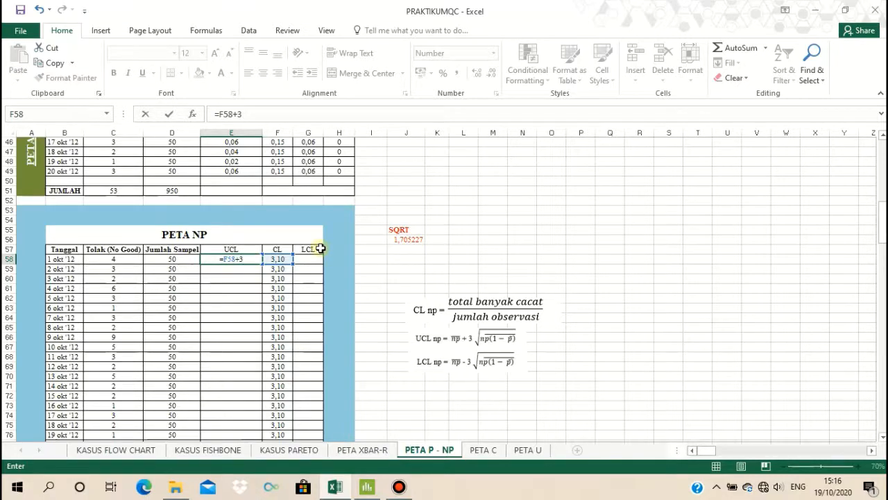
{"action": "left_click", "coordinate": [401, 240]}
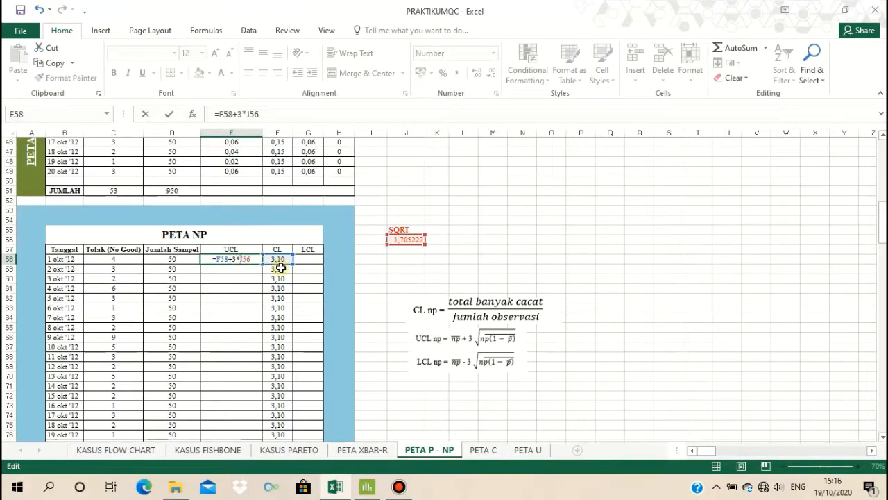
{"action": "type", "text": "$J$"}
{"action": "key", "text": "ctrl+Return"}
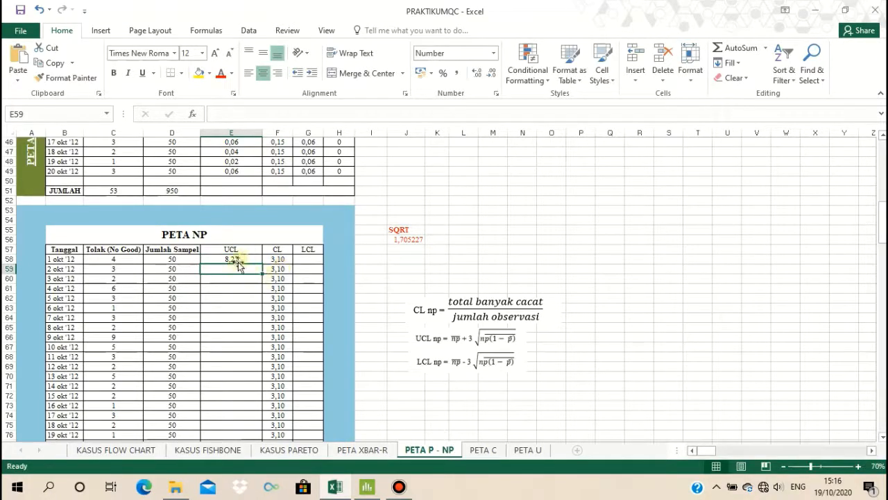
{"action": "scroll", "coordinate": [269, 275], "scroll_direction": "down", "scroll_amount": 2}
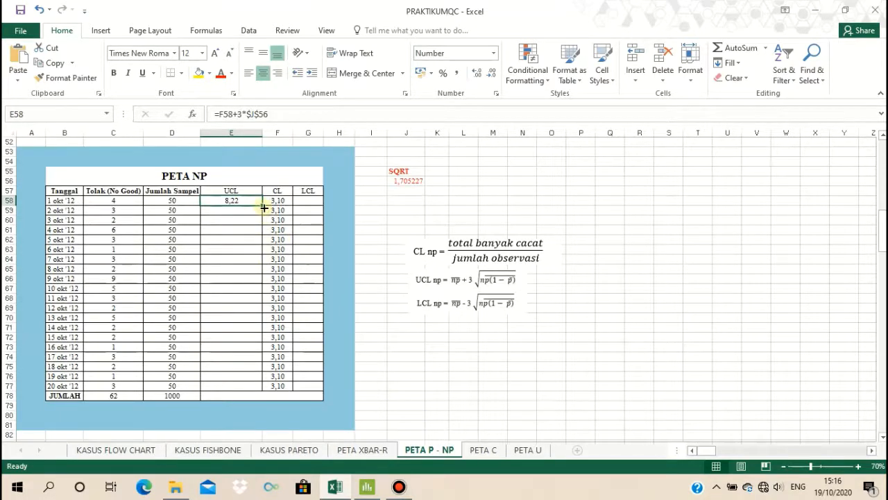
{"action": "left_click_drag", "start_coordinate": [262, 206], "coordinate": [238, 388]}
{"action": "left_click_drag", "start_coordinate": [400, 243], "coordinate": [399, 241]}
{"action": "scroll", "coordinate": [400, 242], "scroll_direction": "up", "scroll_amount": 1}
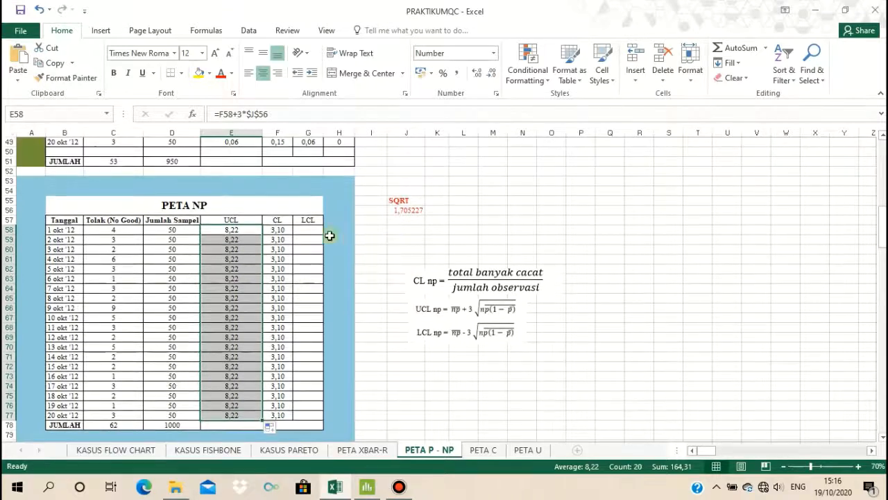
Step: Copy the PETA NP upper control limit formula from E58 into the LCL cell G58
{"action": "left_click", "coordinate": [309, 229]}
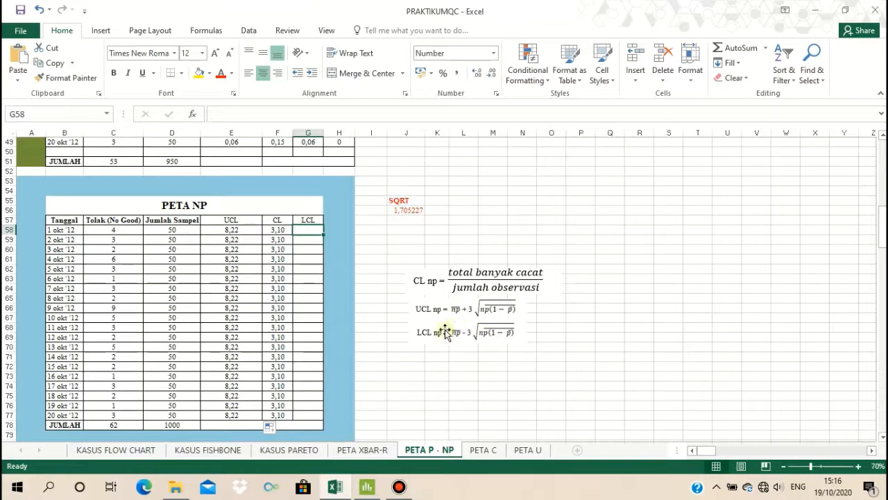
{"action": "left_click", "coordinate": [243, 235]}
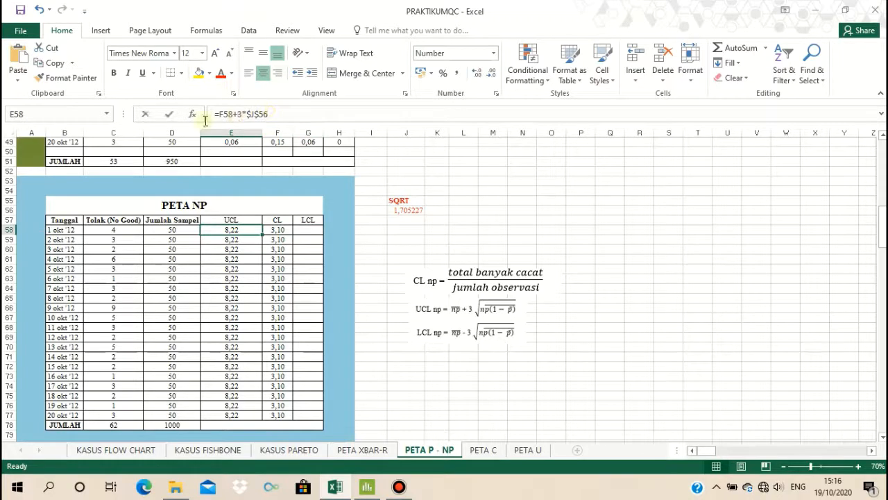
{"action": "left_click_drag", "start_coordinate": [271, 114], "coordinate": [203, 120]}
{"action": "key", "text": "ctrl+c"}
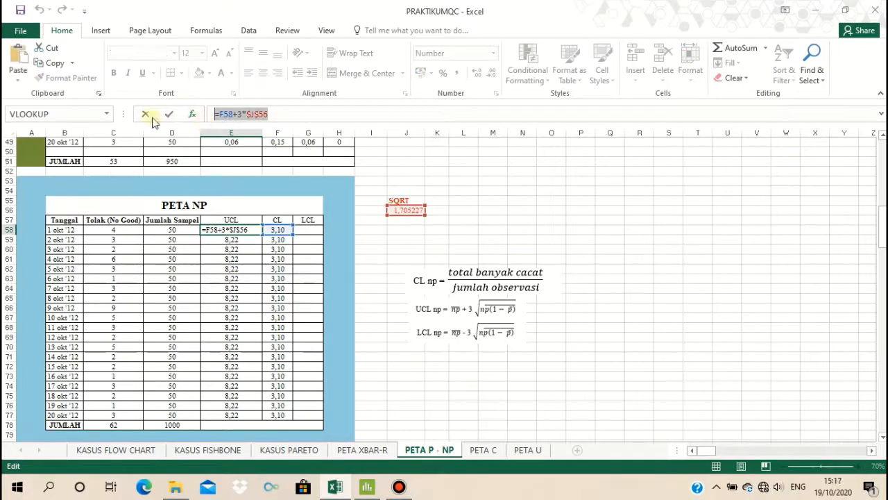
{"action": "left_click", "coordinate": [147, 115]}
{"action": "left_click", "coordinate": [305, 222]}
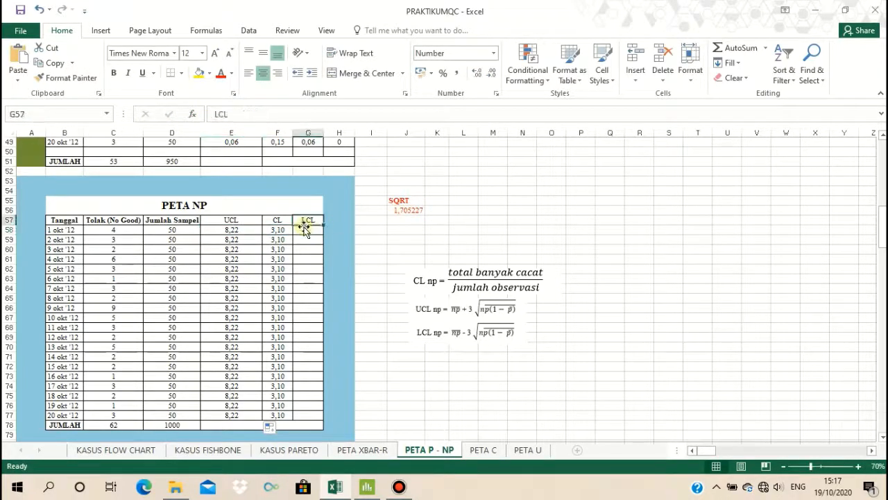
{"action": "key", "text": "ctrl+Down"}
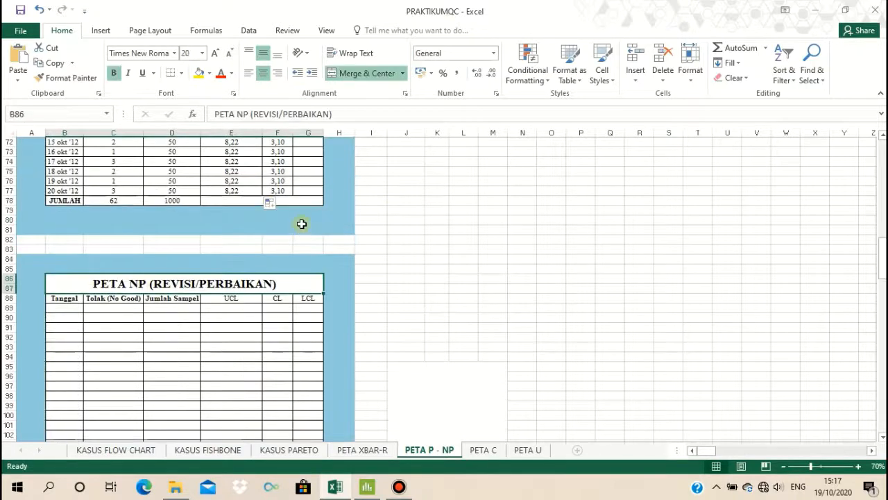
{"action": "scroll", "coordinate": [305, 258], "scroll_direction": "up", "scroll_amount": 6}
{"action": "scroll", "coordinate": [306, 258], "scroll_direction": "up", "scroll_amount": 4}
{"action": "left_click", "coordinate": [309, 269]}
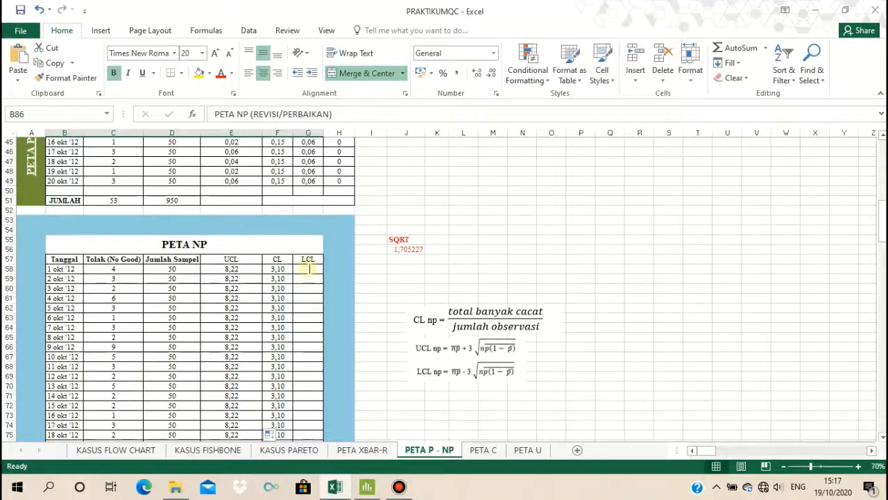
{"action": "left_click", "coordinate": [213, 114]}
{"action": "key", "text": "ctrl+v"}
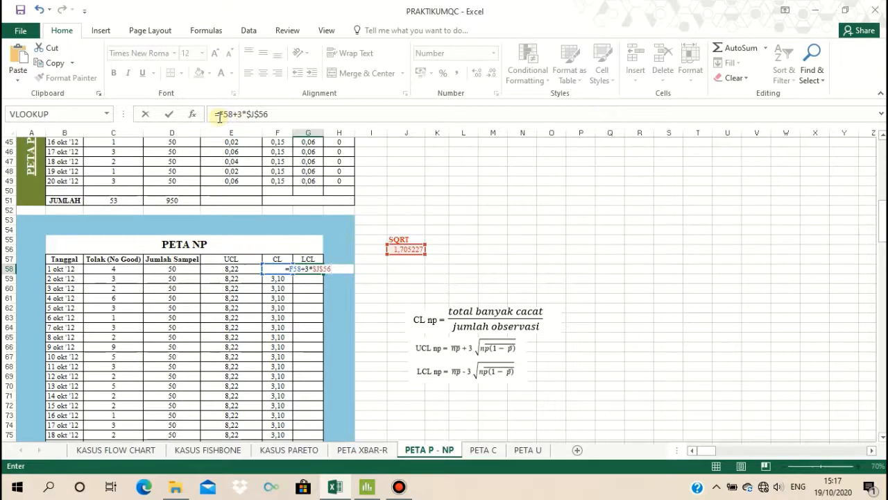
{"action": "key", "text": "ctrl+Return"}
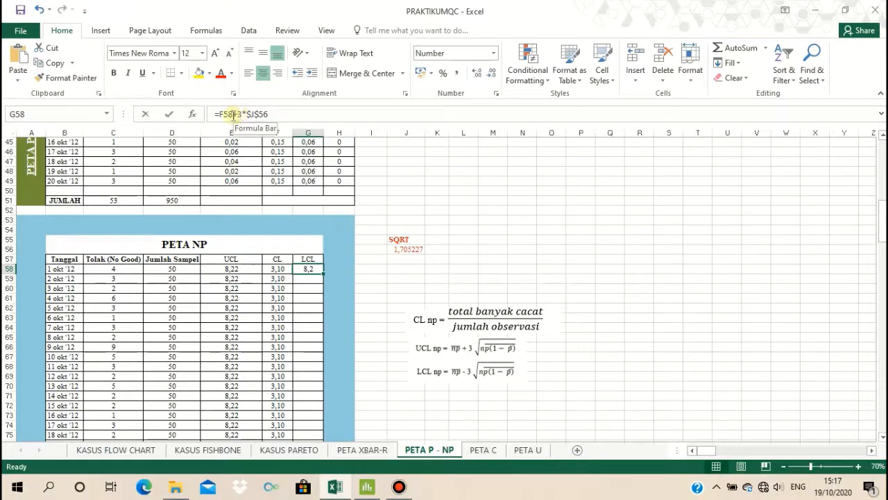
Step: Change the PETA NP lower control limit formula in G58 to =F58-3*$J$56
{"action": "left_click", "coordinate": [234, 114]}
{"action": "key", "text": "BackSpace"}
{"action": "type", "text": "-"}
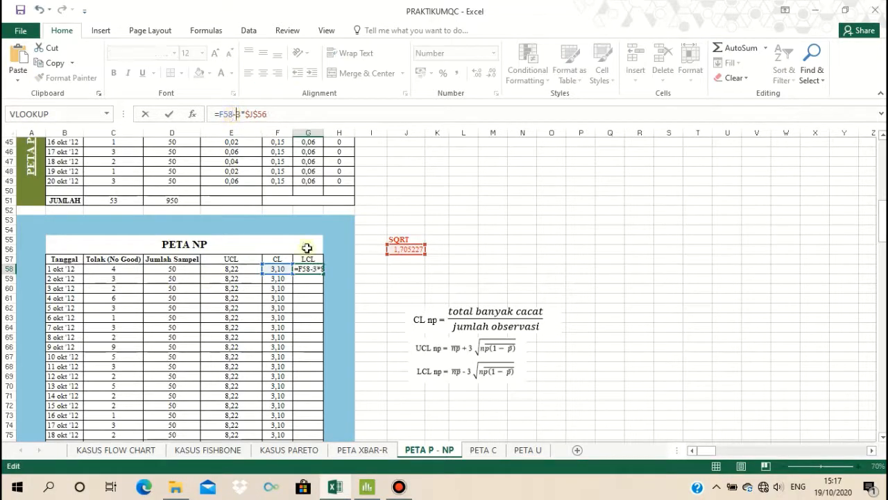
{"action": "key", "text": "ctrl+Return"}
{"action": "scroll", "coordinate": [322, 279], "scroll_direction": "down", "scroll_amount": 2}
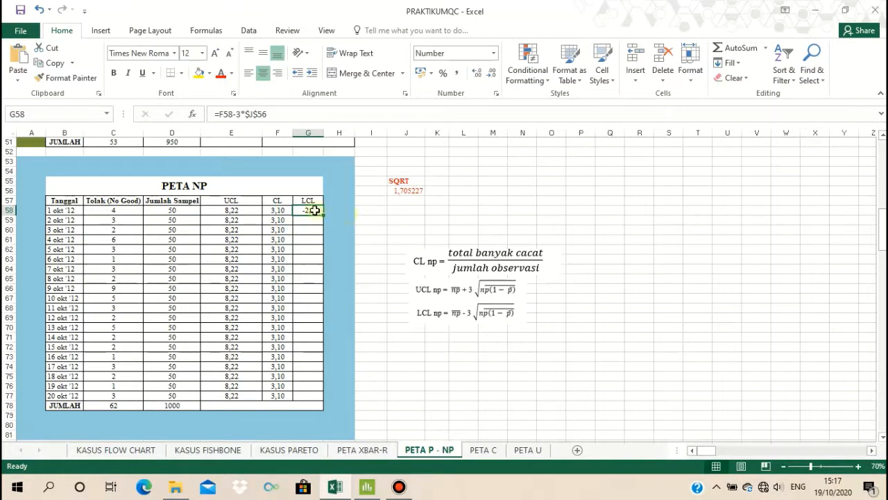
Step: Set the PETA NP lower control limit in G58 to 0 and fill it down to G77
{"action": "double_click", "coordinate": [313, 209]}
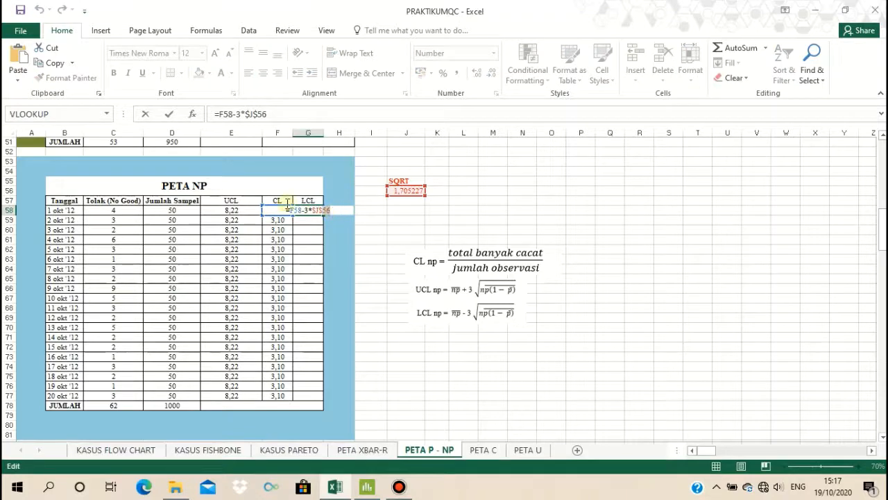
{"action": "key", "text": "shift+Home"}
{"action": "type", "text": "0"}
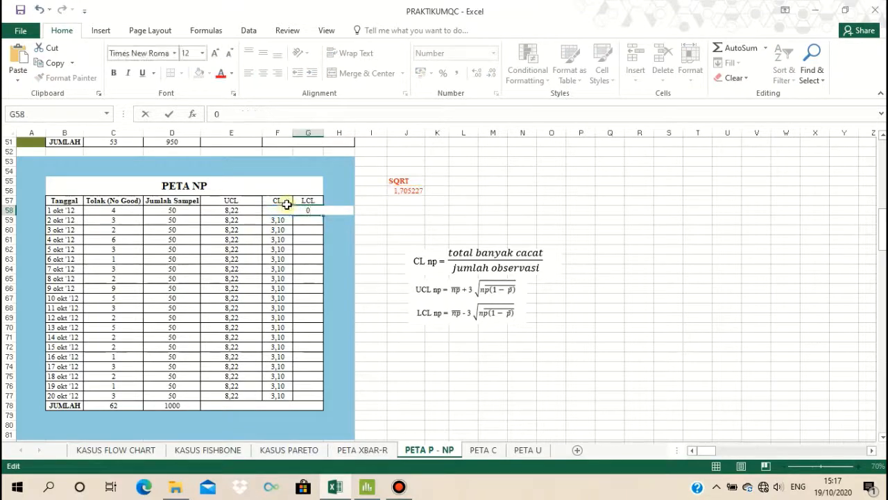
{"action": "key", "text": "ctrl+Return"}
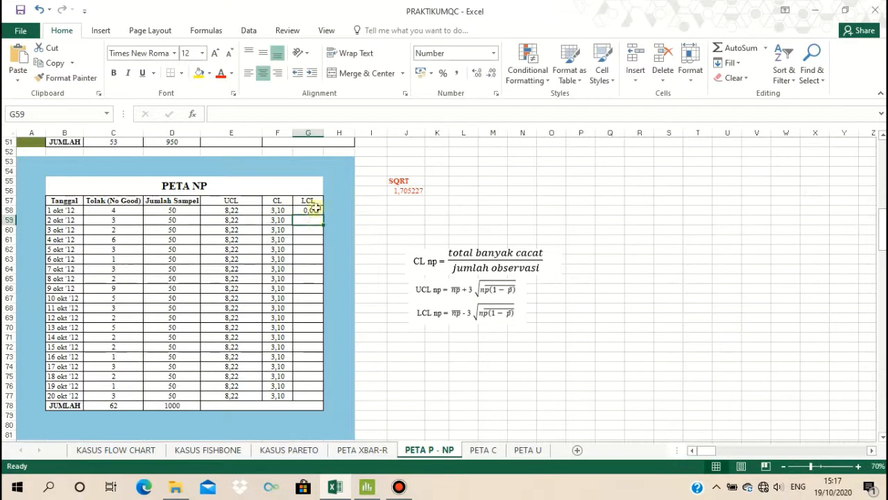
{"action": "left_click_drag", "start_coordinate": [322, 217], "coordinate": [302, 384]}
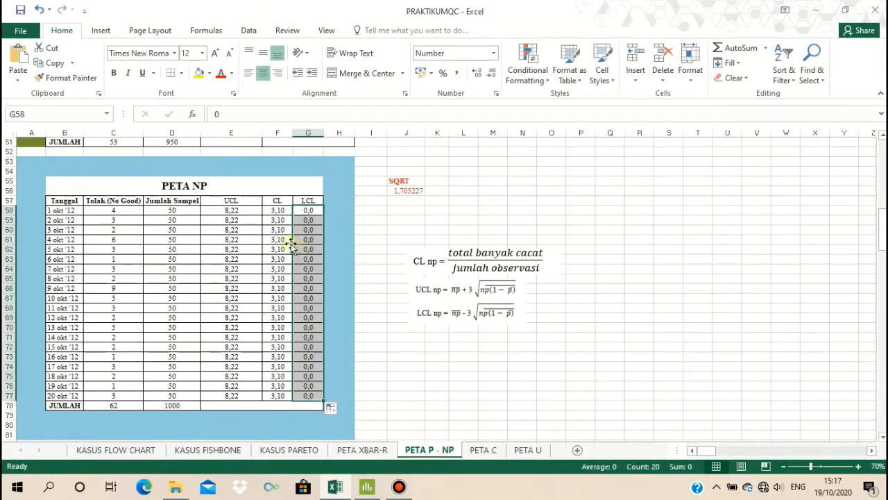
{"action": "left_click", "coordinate": [385, 213]}
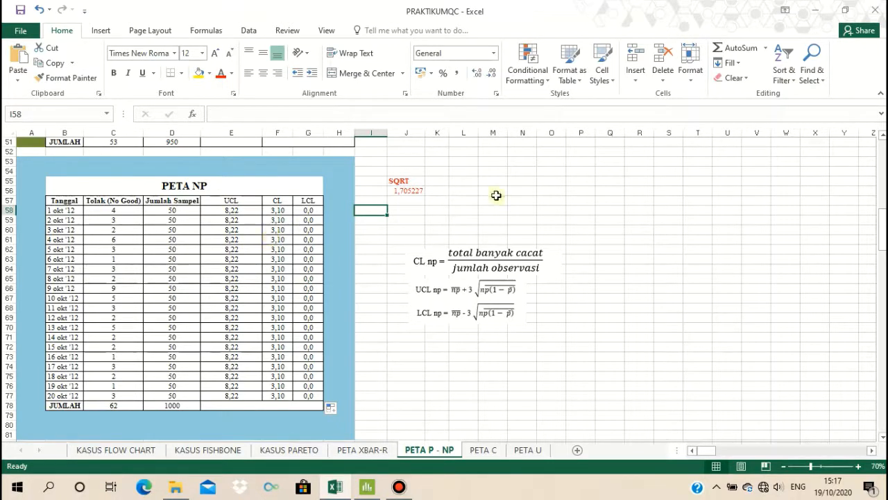
Step: Insert a Line with Markers chart from C57:C77 and E57:G77 and place it right of the NP formulas
{"action": "scroll", "coordinate": [456, 220], "scroll_direction": "up", "scroll_amount": 1}
{"action": "scroll", "coordinate": [252, 236], "scroll_direction": "down", "scroll_amount": 1}
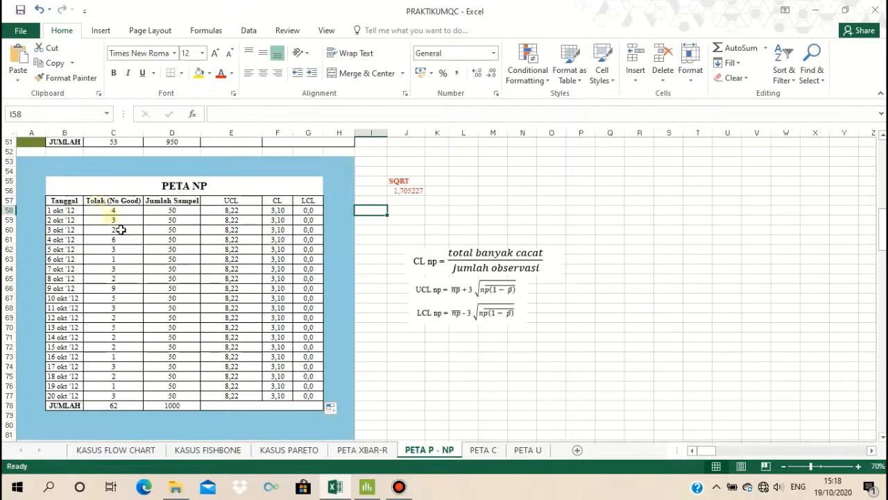
{"action": "left_click_drag", "start_coordinate": [104, 202], "coordinate": [135, 400]}
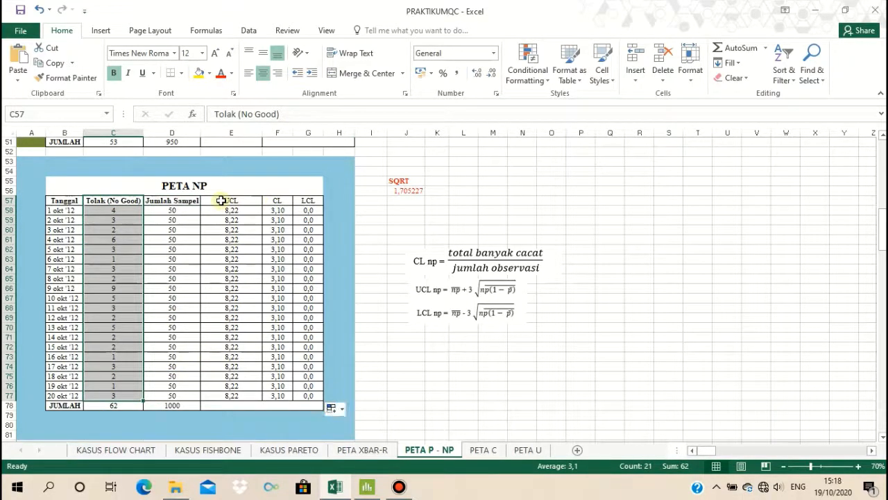
{"action": "key", "text": "alt+shift+F10"}
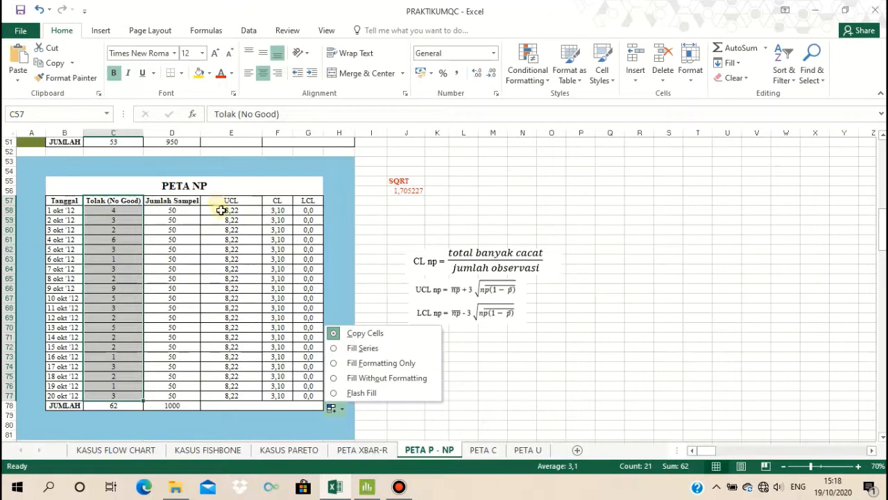
{"action": "key", "text": "Escape"}
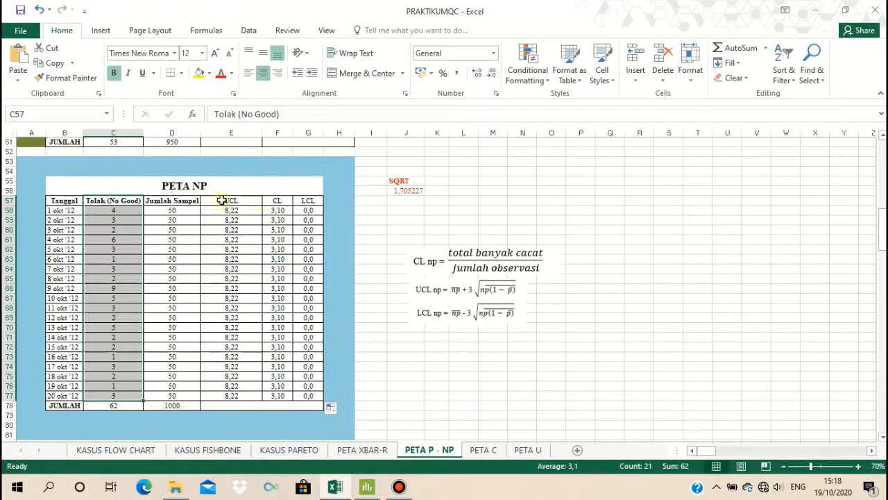
{"action": "left_click_drag", "start_coordinate": [227, 200], "coordinate": [308, 393]}
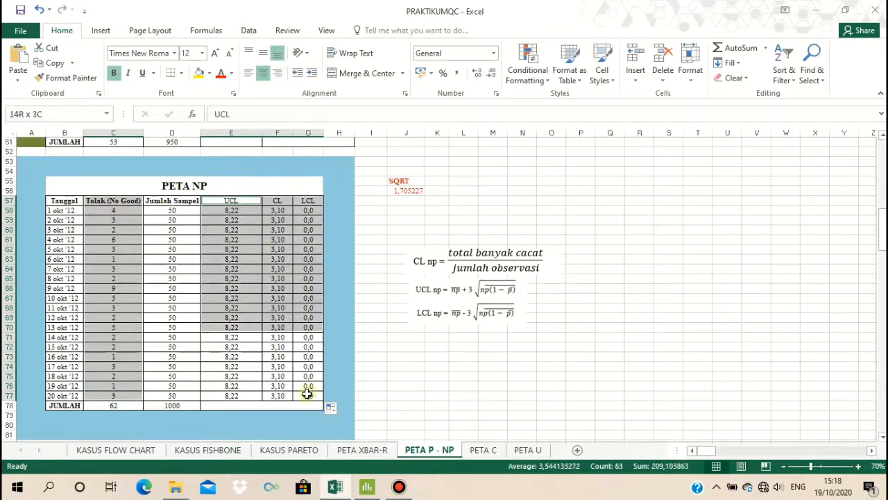
{"action": "left_click", "coordinate": [101, 32]}
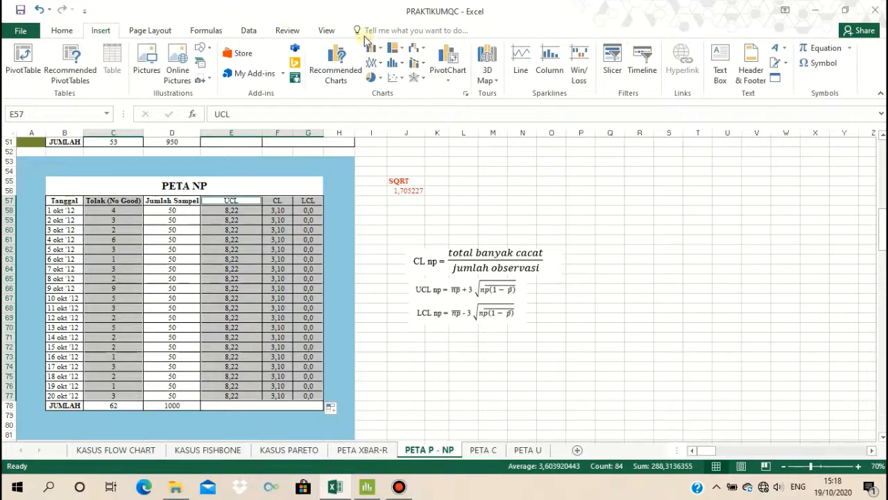
{"action": "left_click", "coordinate": [379, 70]}
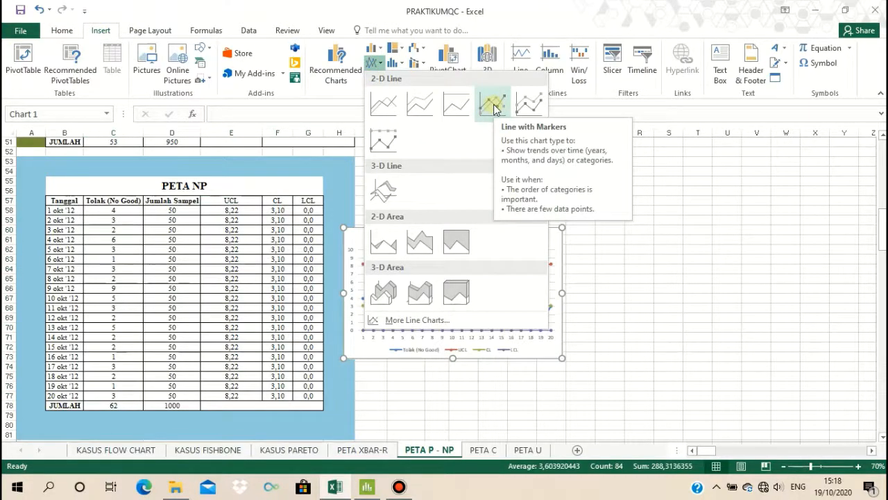
{"action": "left_click", "coordinate": [494, 108]}
{"action": "key", "text": "Delete"}
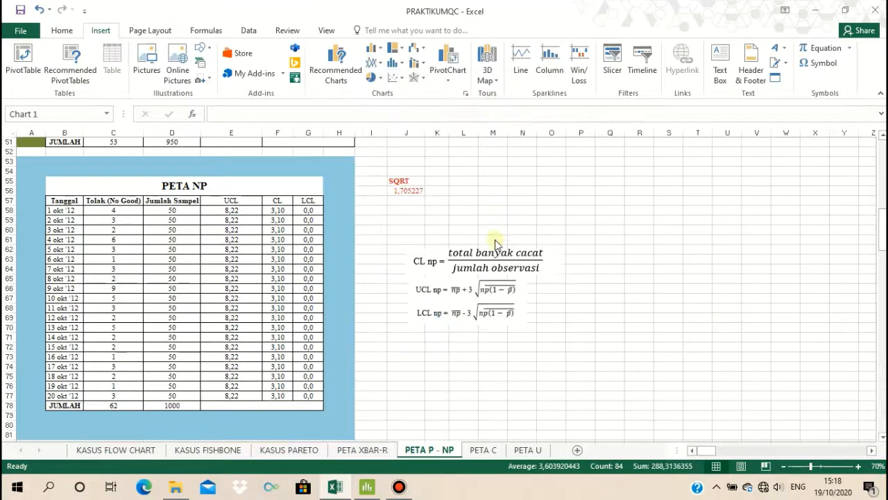
{"action": "key", "text": "ctrl+z"}
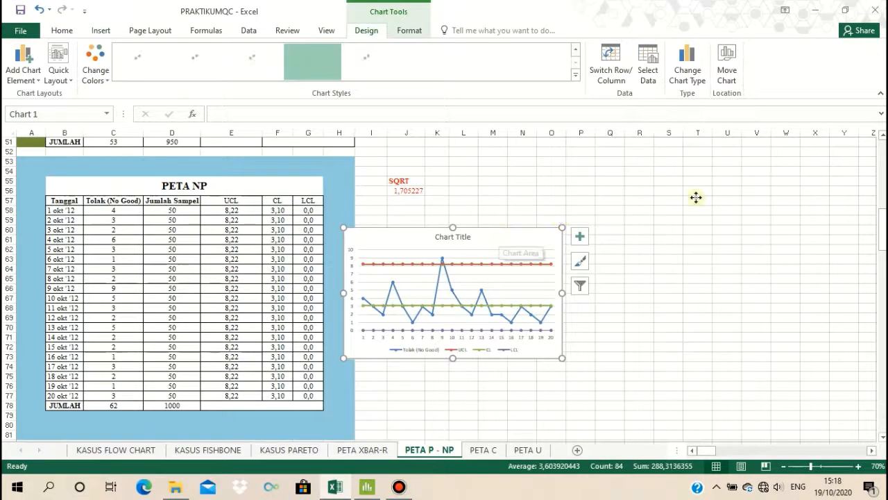
{"action": "left_click_drag", "start_coordinate": [545, 302], "coordinate": [757, 259]}
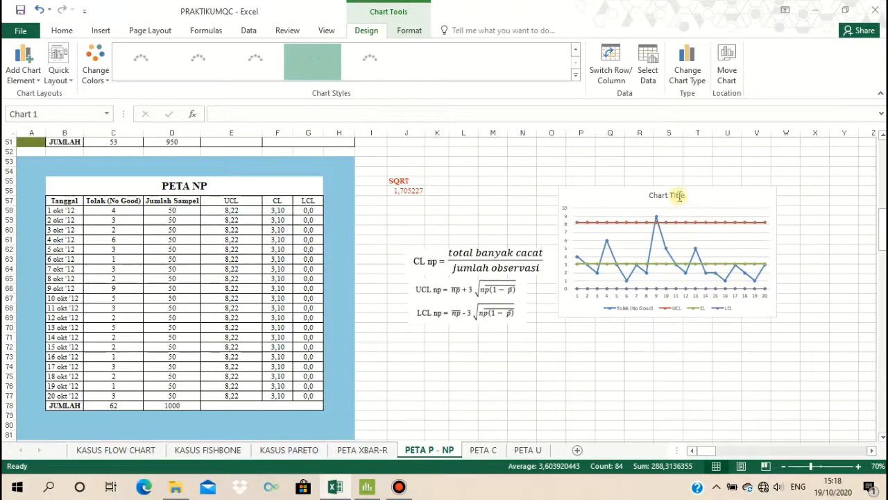
Step: Title the new control chart PETA NP
{"action": "left_click", "coordinate": [658, 195]}
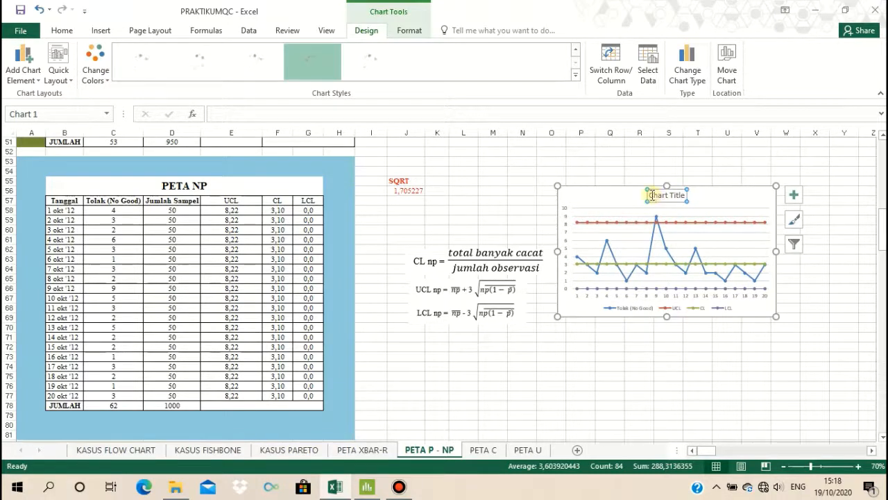
{"action": "double_click", "coordinate": [686, 194]}
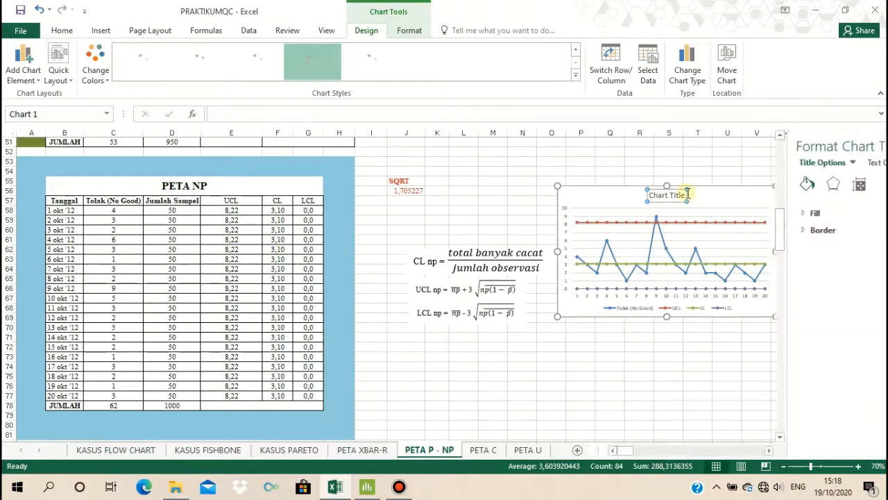
{"action": "left_click", "coordinate": [878, 145]}
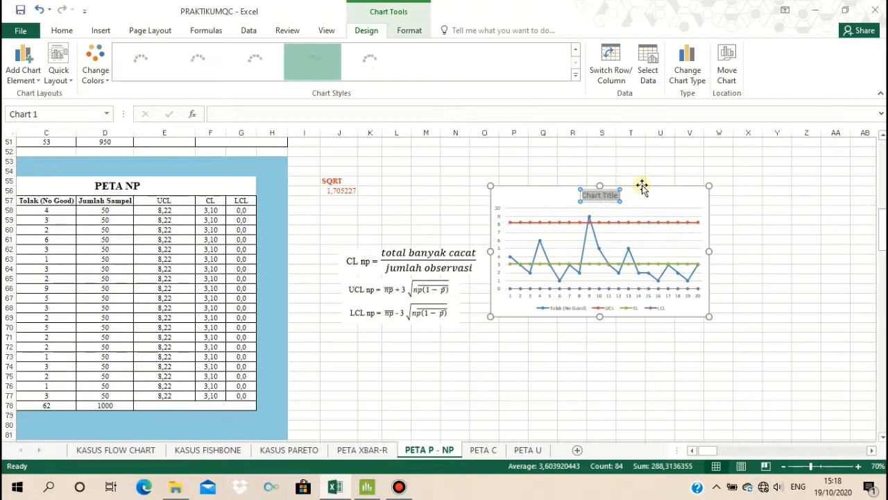
{"action": "type", "text": "PETA NP"}
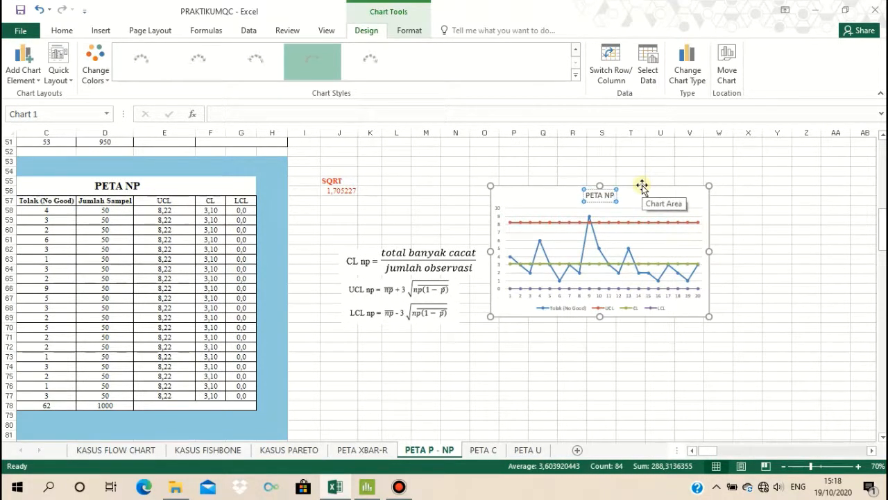
{"action": "left_click", "coordinate": [763, 248]}
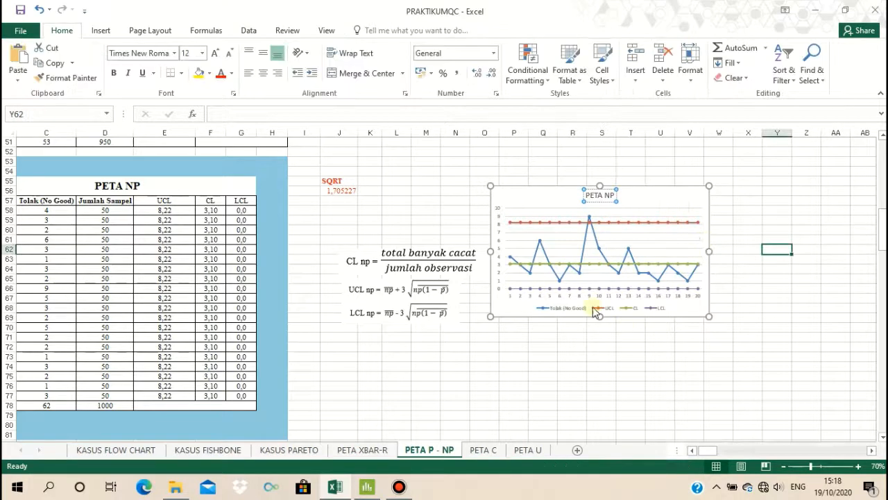
{"action": "left_click", "coordinate": [669, 298]}
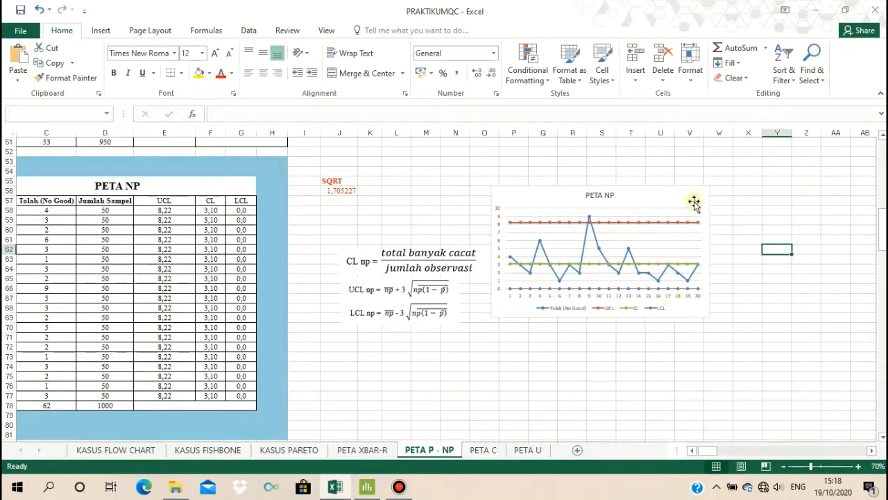
{"action": "left_click", "coordinate": [695, 199]}
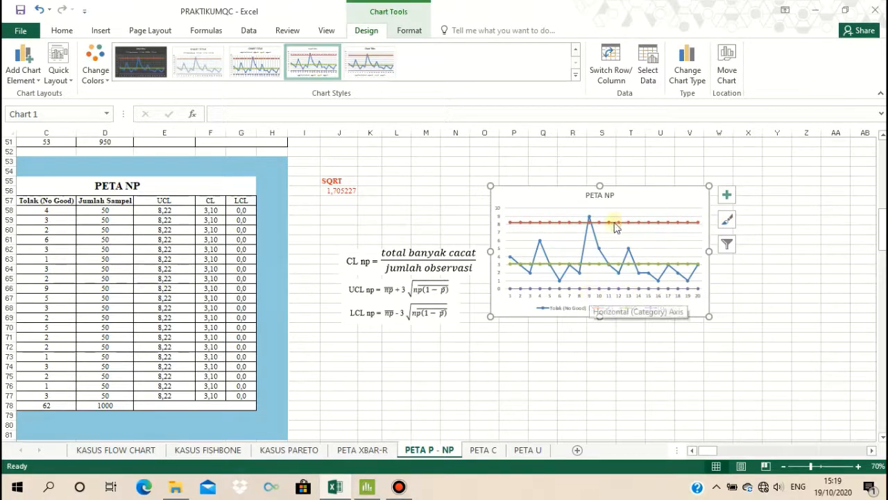
{"action": "left_click", "coordinate": [692, 450]}
{"action": "left_click", "coordinate": [692, 450]}
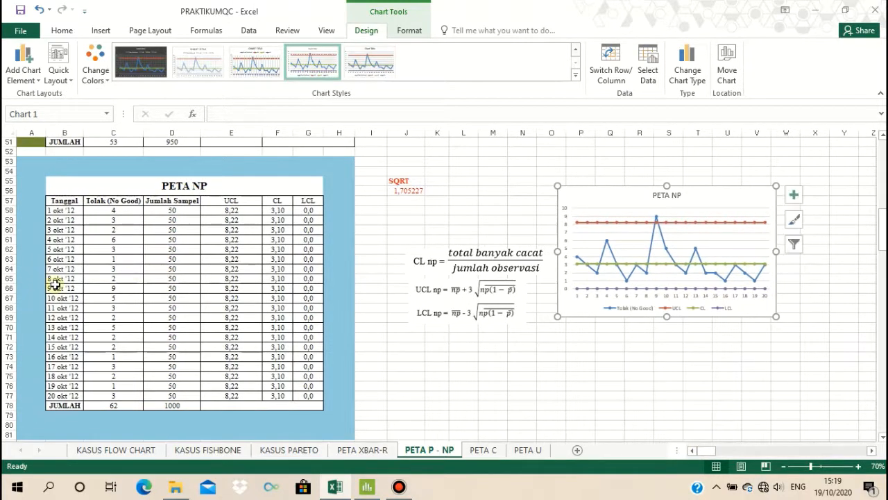
{"action": "left_click", "coordinate": [871, 451]}
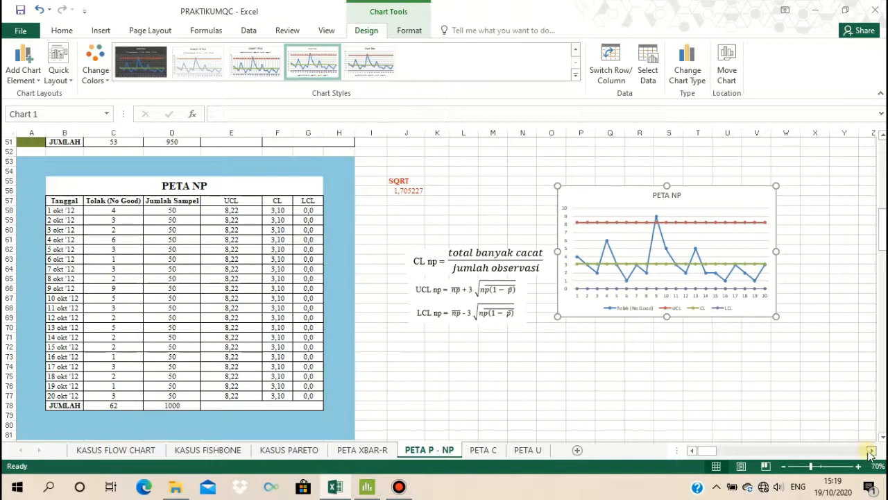
{"action": "left_click", "coordinate": [871, 451]}
{"action": "left_click", "coordinate": [693, 451]}
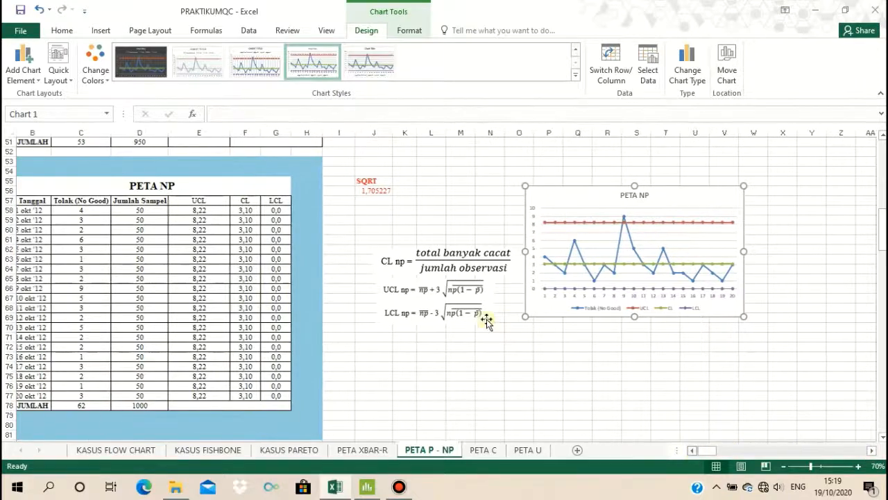
Step: Copy the PETA NP columns Tolak (No Good) and Jumlah Sampel with their headers (C57:D77) and switch to Minitab
{"action": "scroll", "coordinate": [470, 353], "scroll_direction": "up", "scroll_amount": 1}
{"action": "scroll", "coordinate": [465, 352], "scroll_direction": "down", "scroll_amount": 2}
{"action": "scroll", "coordinate": [465, 352], "scroll_direction": "up", "scroll_amount": 1}
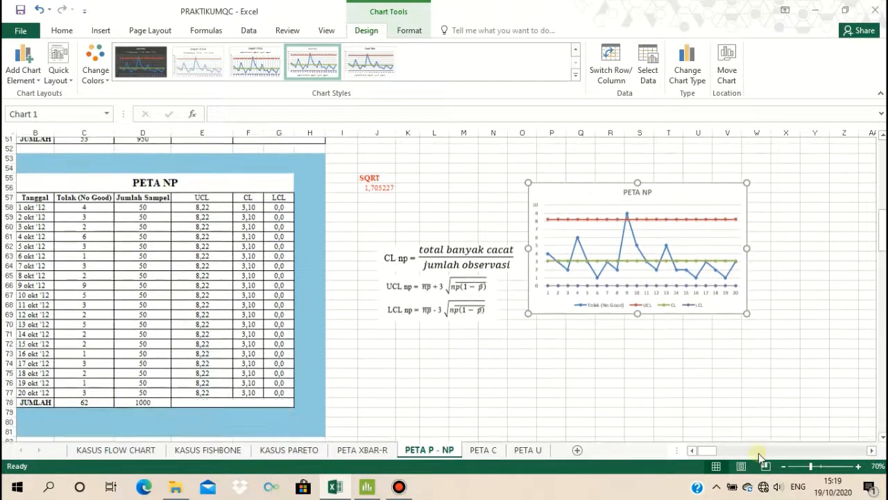
{"action": "left_click", "coordinate": [694, 452]}
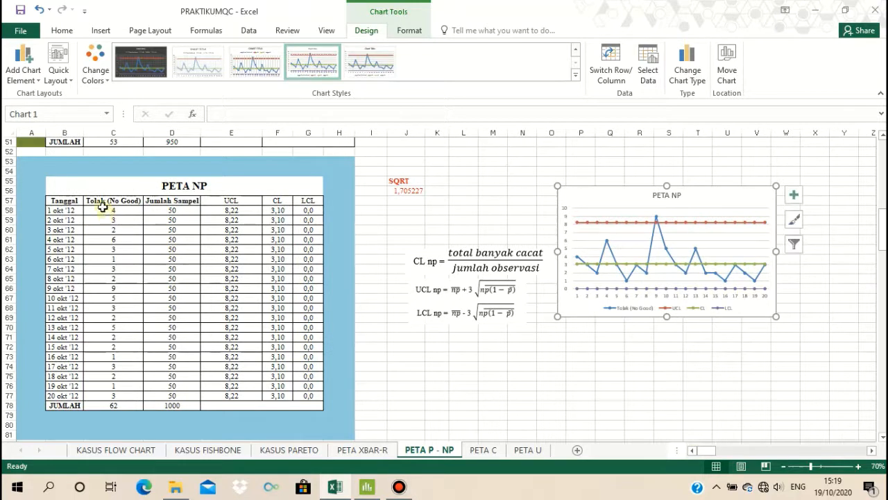
{"action": "left_click_drag", "start_coordinate": [100, 203], "coordinate": [181, 394]}
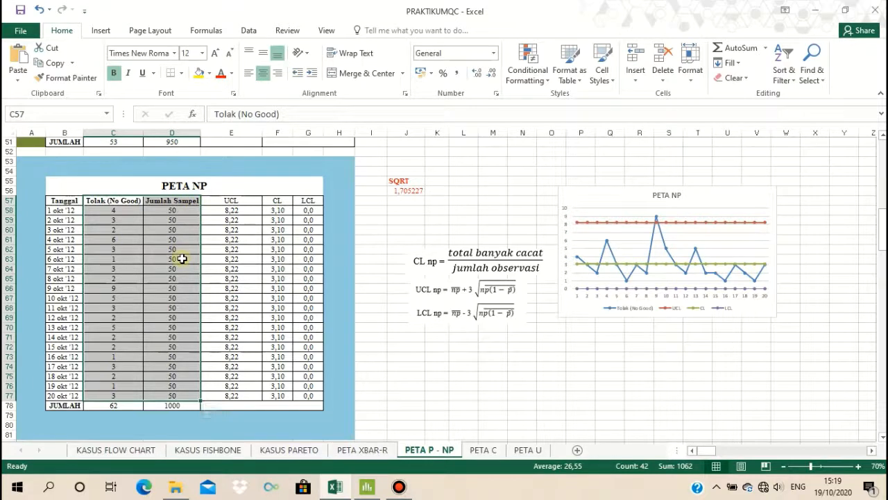
{"action": "key", "text": "ctrl+c"}
{"action": "left_click", "coordinate": [368, 489]}
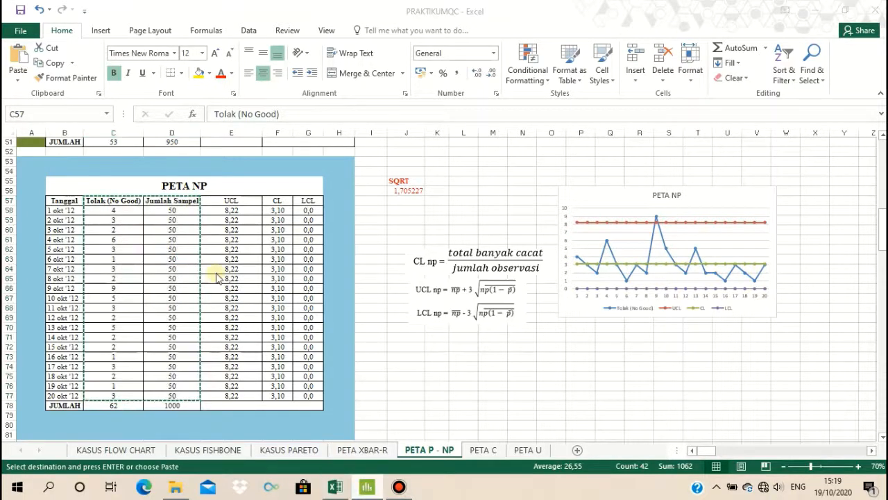
Step: Paste the copied data with its headers into columns C1 and C2 of Worksheet 1 and check its rows
{"action": "left_click", "coordinate": [198, 329]}
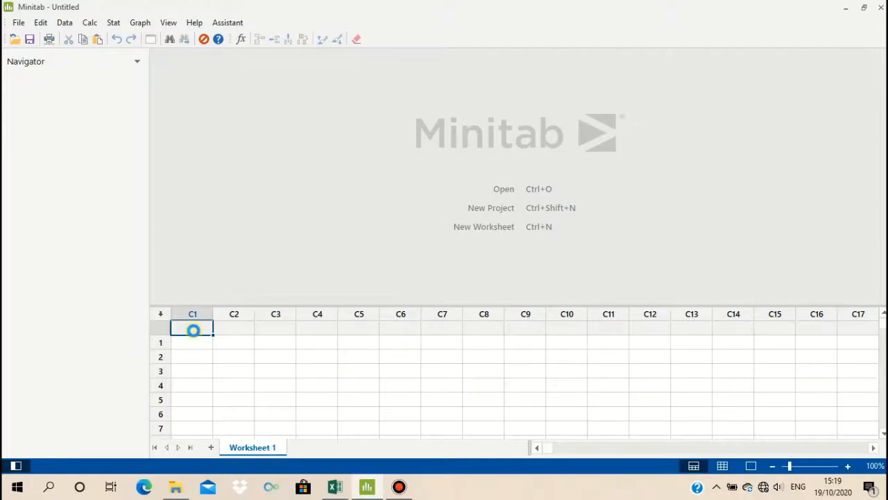
{"action": "scroll", "coordinate": [239, 337], "scroll_direction": "down", "scroll_amount": 3}
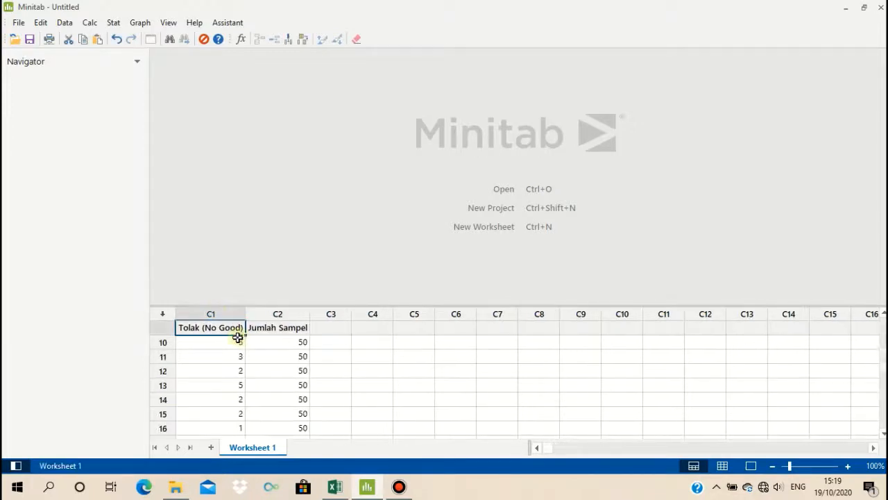
{"action": "left_click", "coordinate": [204, 340]}
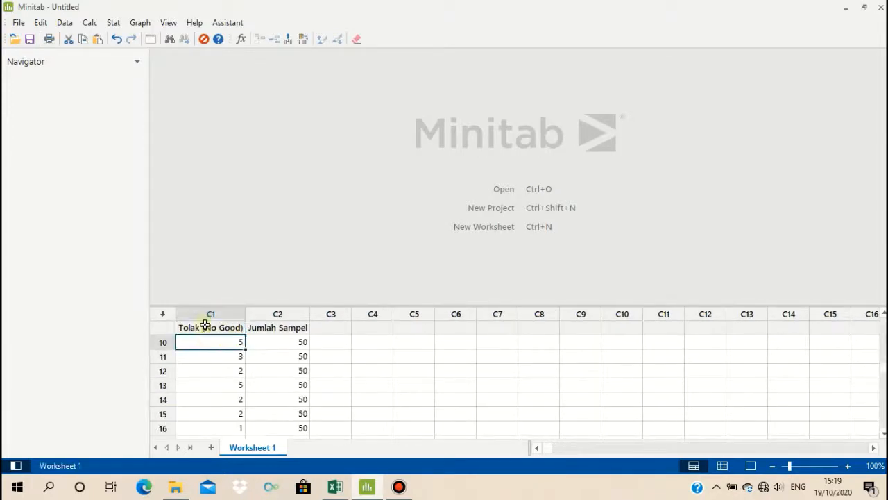
{"action": "scroll", "coordinate": [307, 337], "scroll_direction": "down", "scroll_amount": 4}
{"action": "scroll", "coordinate": [308, 338], "scroll_direction": "up", "scroll_amount": 7}
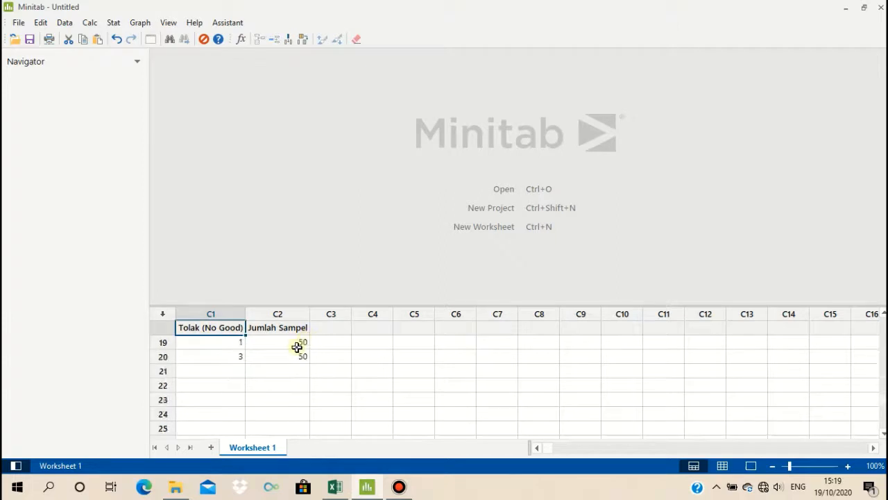
{"action": "left_click", "coordinate": [222, 321]}
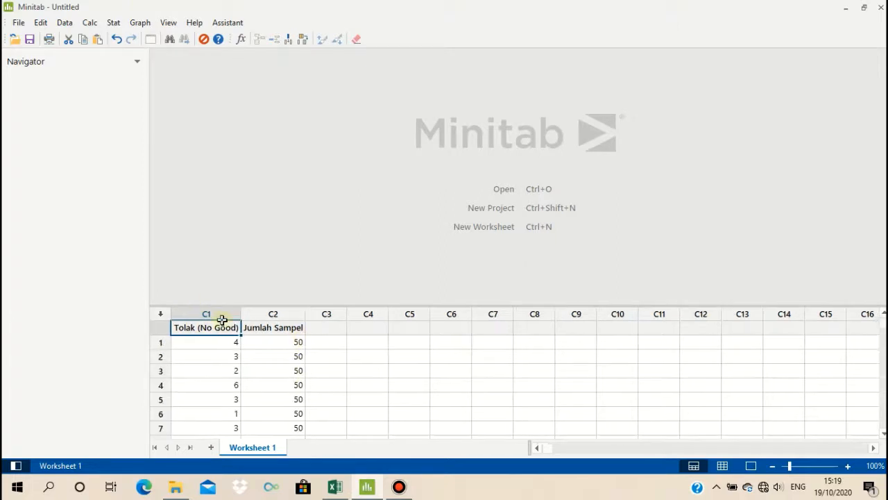
Step: Create an NP attributes control chart with 'Tolak (No Good)' as the variable and 'Jumlah Sampel' as the subgroup sizes
{"action": "left_click", "coordinate": [112, 23]}
{"action": "left_click", "coordinate": [114, 23]}
{"action": "left_click", "coordinate": [114, 23]}
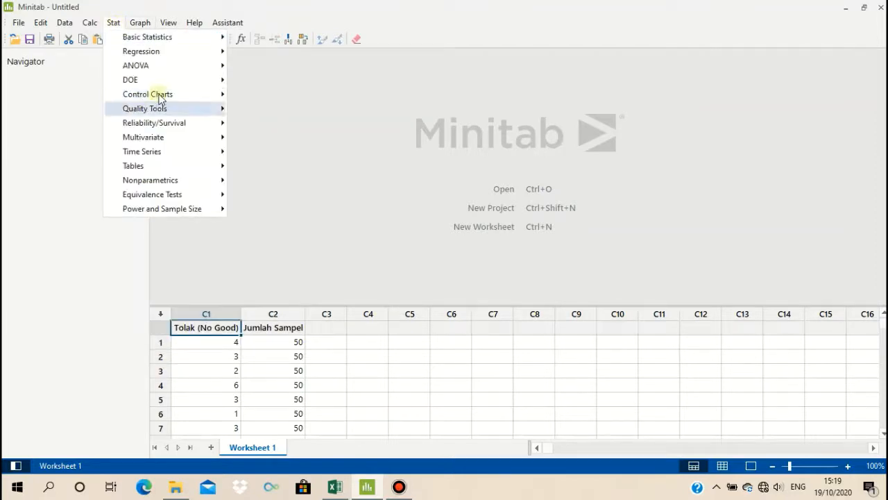
{"action": "mouse_move", "coordinate": [160, 95]}
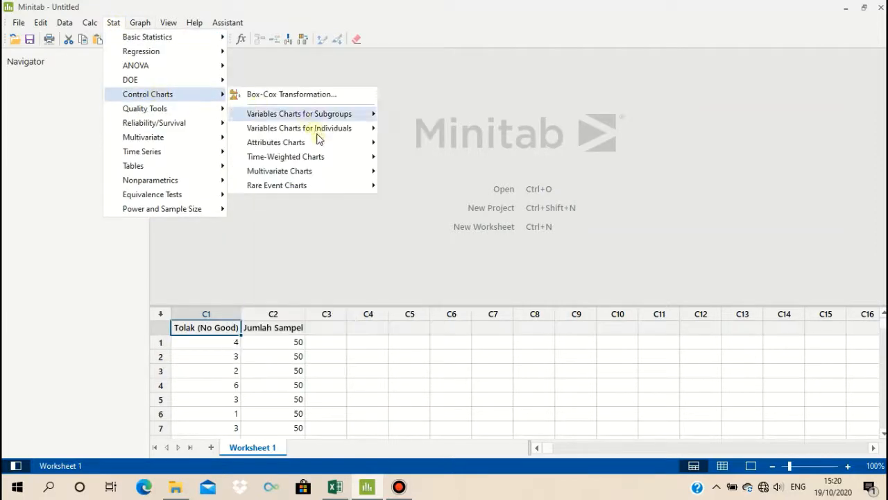
{"action": "mouse_move", "coordinate": [319, 146]}
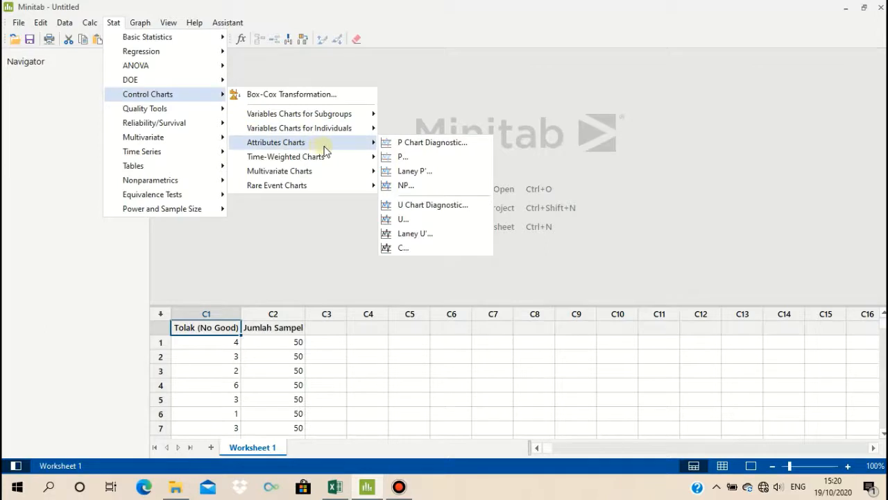
{"action": "left_click", "coordinate": [406, 186]}
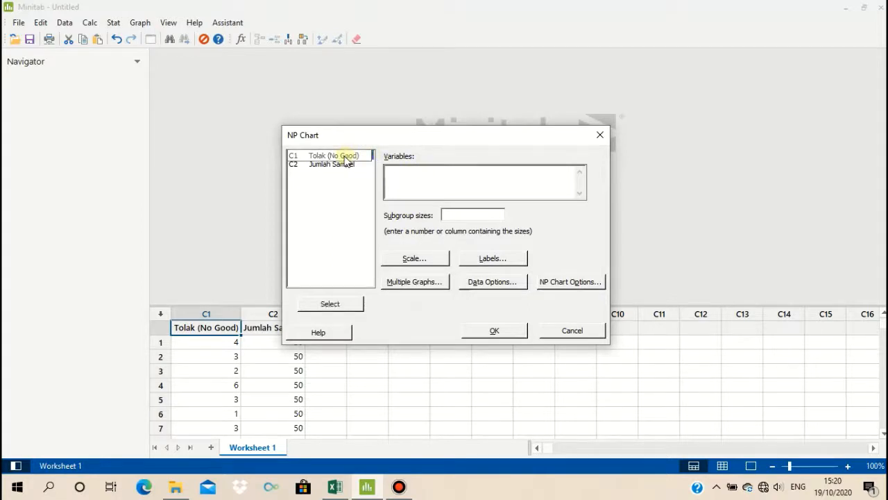
{"action": "left_click", "coordinate": [347, 157]}
{"action": "left_click", "coordinate": [351, 303]}
{"action": "left_click", "coordinate": [481, 216]}
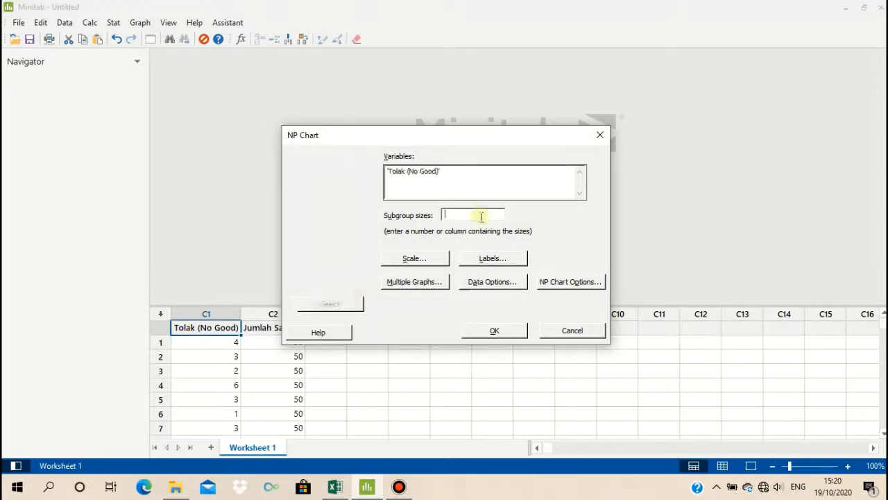
{"action": "left_click", "coordinate": [349, 165]}
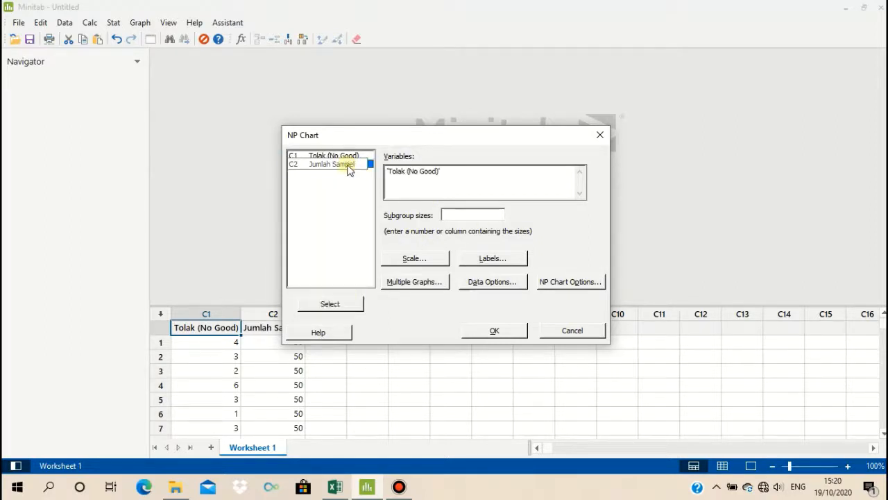
{"action": "left_click", "coordinate": [349, 307]}
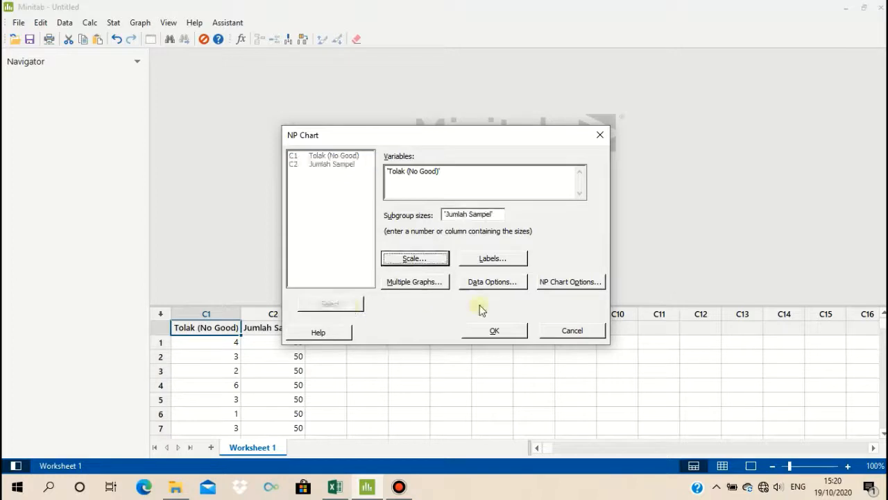
{"action": "left_click", "coordinate": [494, 328]}
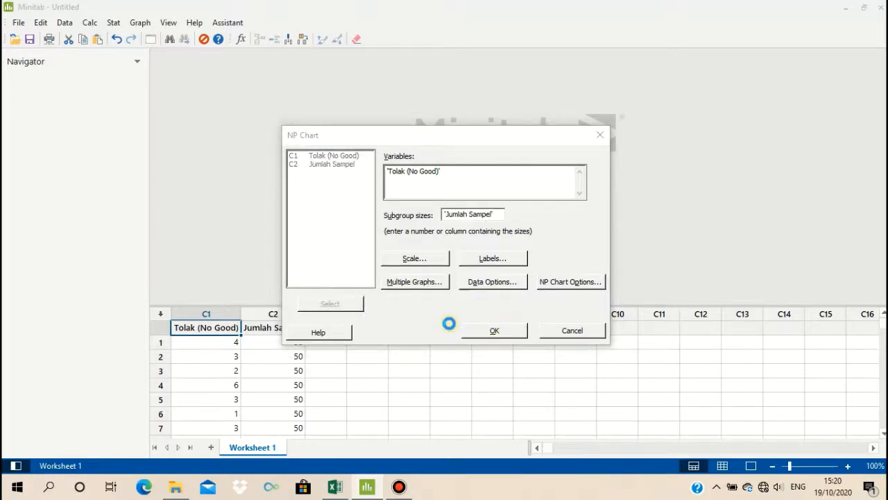
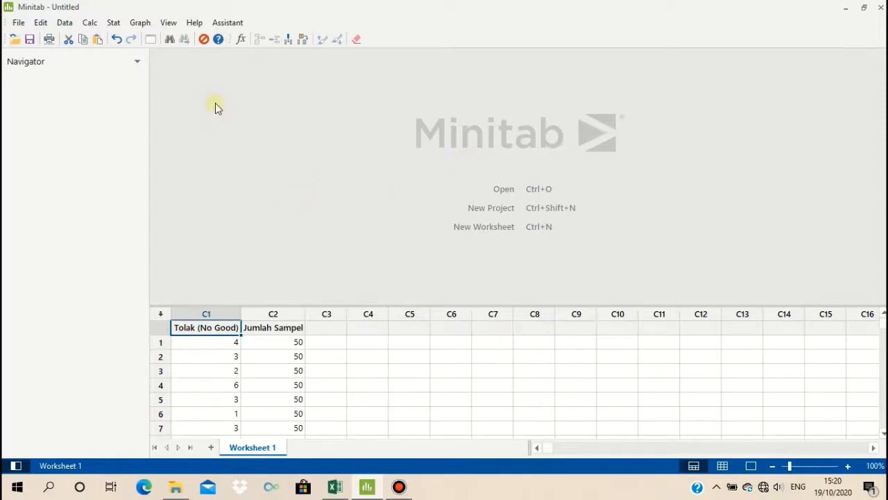
Step: Switch back to Excel and fill the 9 okt '12 row of the PETA NP table (B66:G66) with red
{"action": "left_click", "coordinate": [336, 487]}
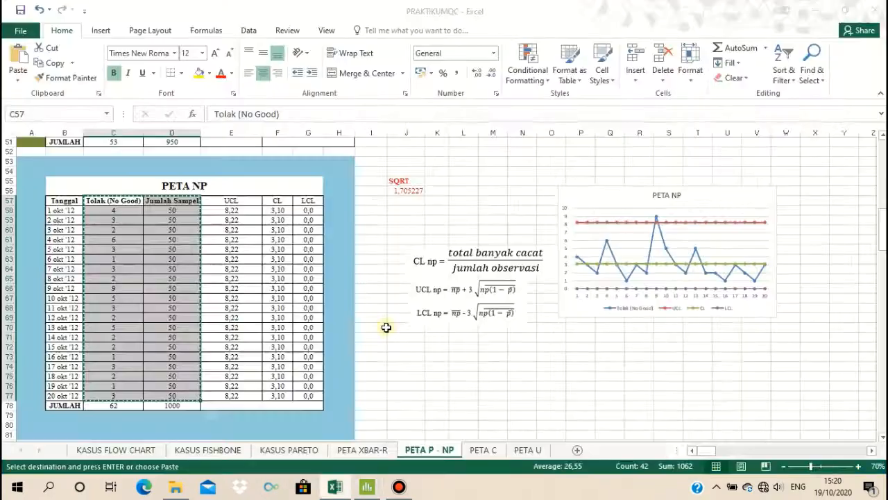
{"action": "left_click", "coordinate": [388, 324]}
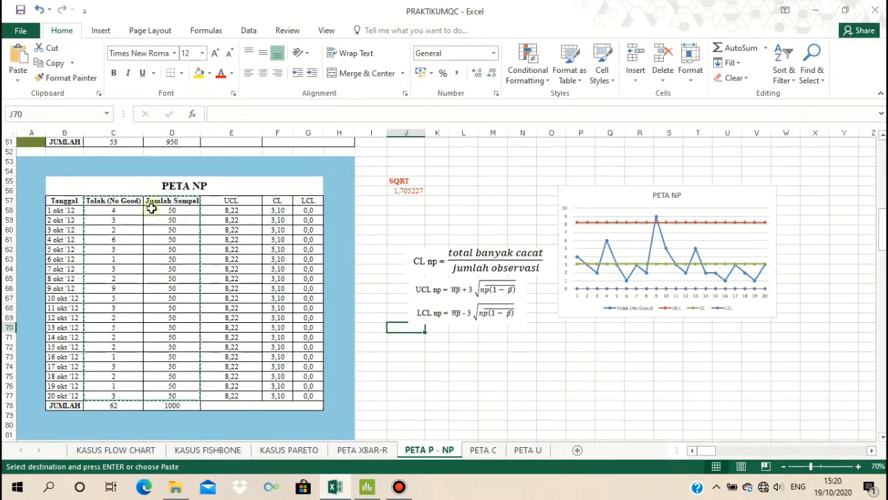
{"action": "double_click", "coordinate": [159, 200]}
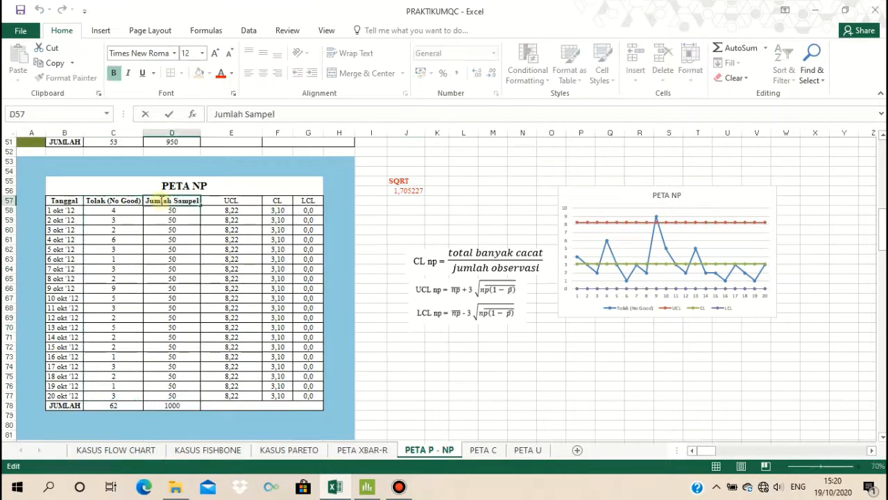
{"action": "left_click", "coordinate": [406, 220]}
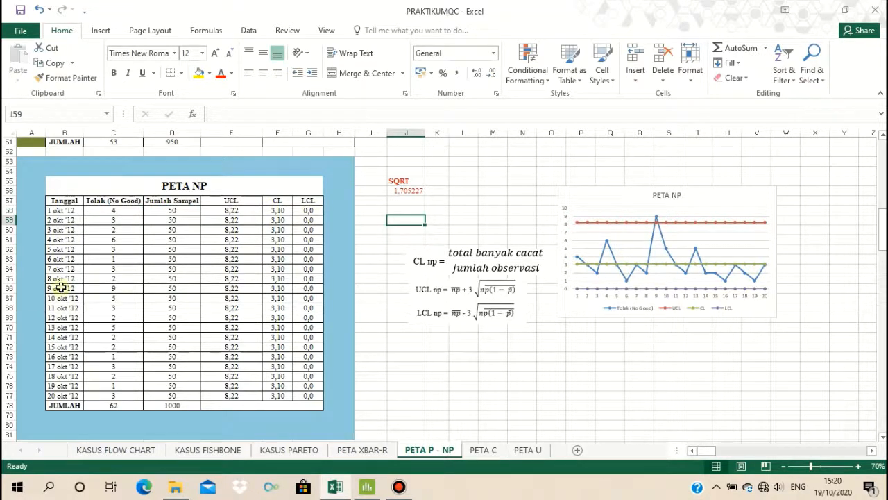
{"action": "left_click_drag", "start_coordinate": [61, 287], "coordinate": [307, 289]}
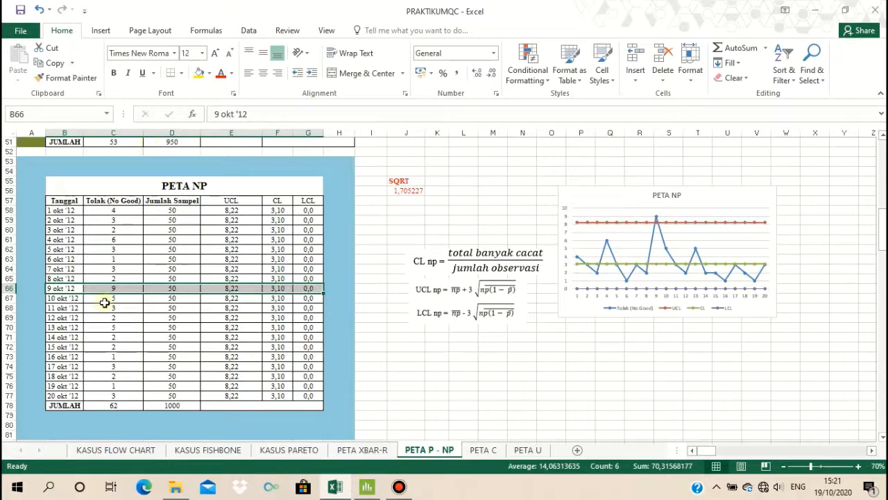
{"action": "left_click", "coordinate": [210, 73]}
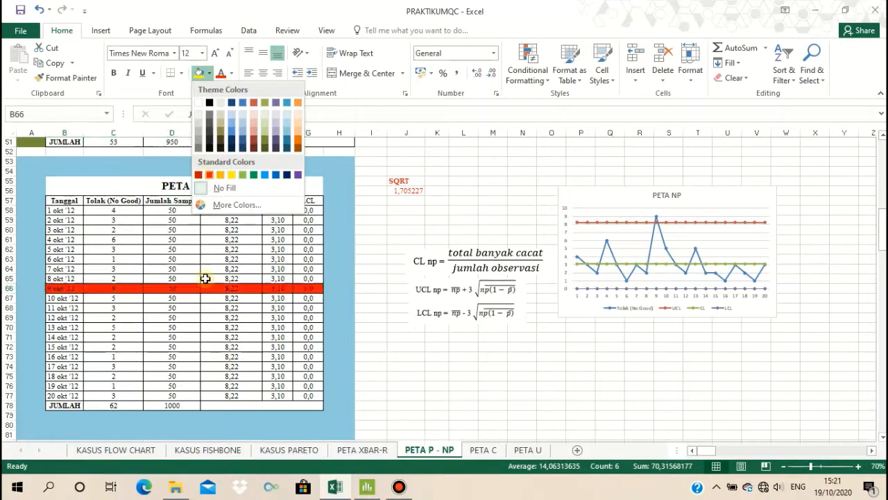
{"action": "left_click", "coordinate": [210, 175]}
{"action": "left_click", "coordinate": [199, 286]}
Step: Review the PETA NP table and chart against the PETA NP (REVISI/PERBAIKAN) table below them
{"action": "scroll", "coordinate": [174, 331], "scroll_direction": "down", "scroll_amount": 7}
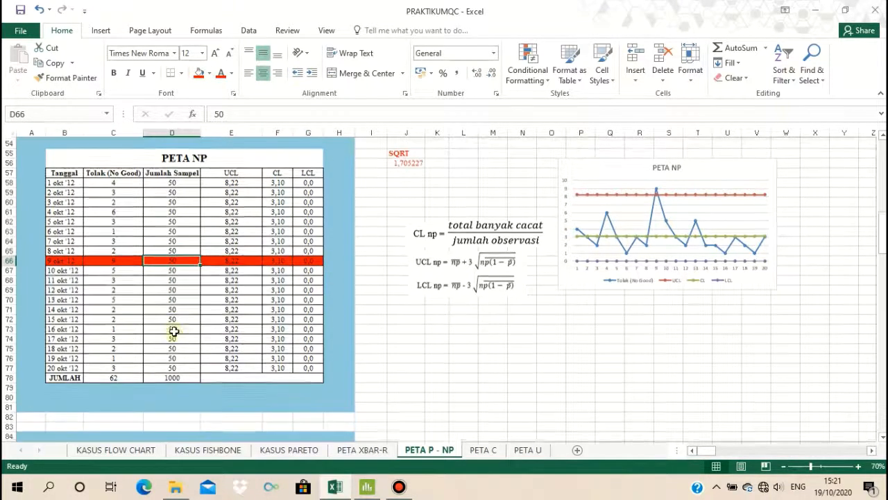
{"action": "scroll", "coordinate": [355, 356], "scroll_direction": "down", "scroll_amount": 2}
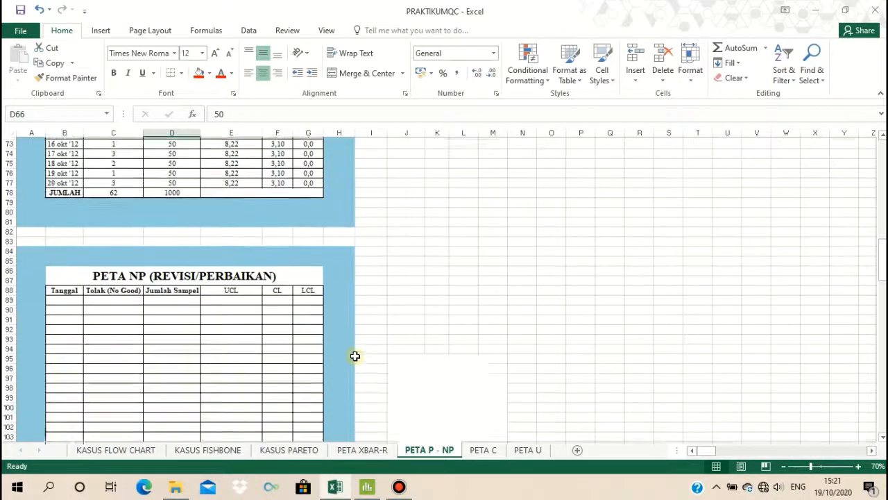
{"action": "scroll", "coordinate": [312, 238], "scroll_direction": "up", "scroll_amount": 8}
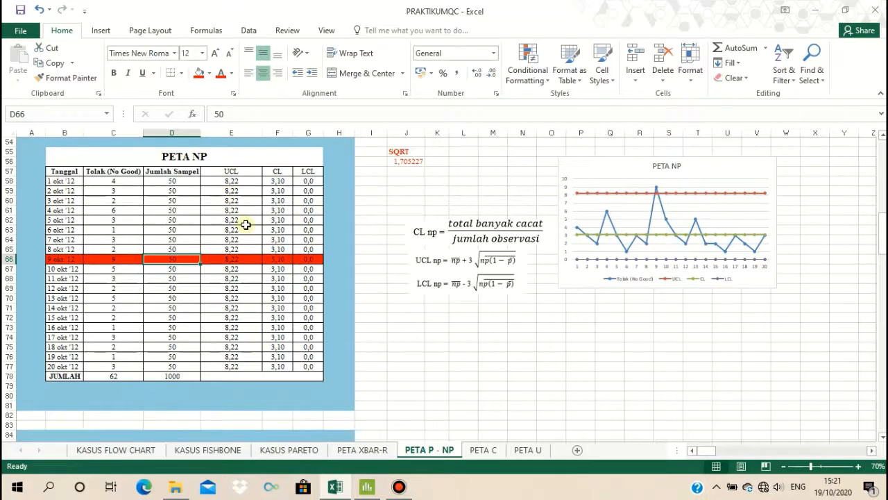
{"action": "scroll", "coordinate": [230, 335], "scroll_direction": "down", "scroll_amount": 2}
{"action": "scroll", "coordinate": [227, 336], "scroll_direction": "down", "scroll_amount": 4}
{"action": "scroll", "coordinate": [287, 313], "scroll_direction": "up", "scroll_amount": 1}
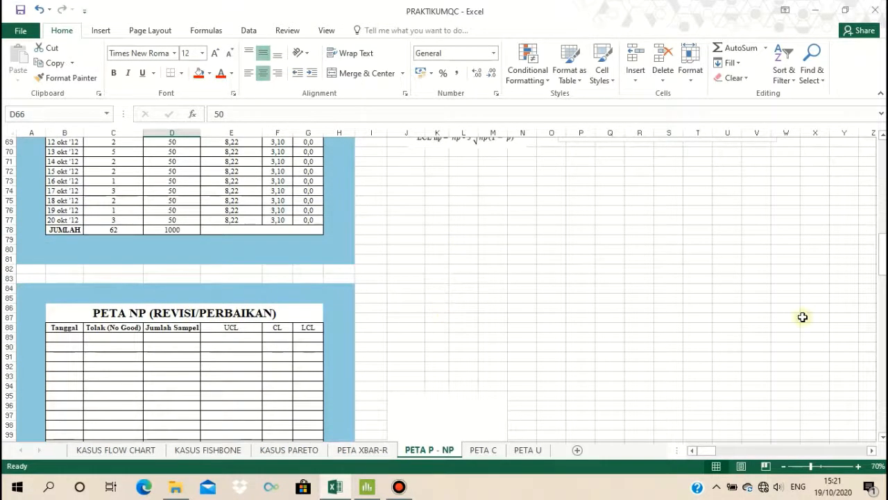
{"action": "scroll", "coordinate": [422, 286], "scroll_direction": "down", "scroll_amount": 3}
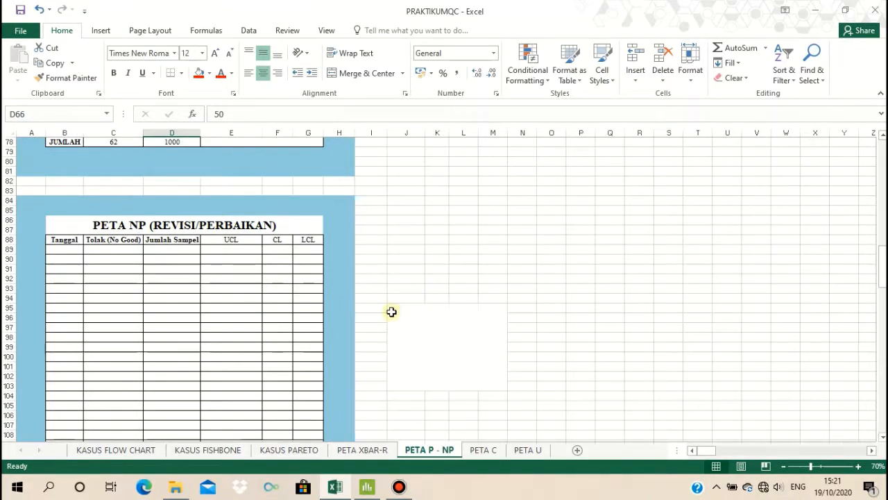
{"action": "scroll", "coordinate": [445, 306], "scroll_direction": "down", "scroll_amount": 1}
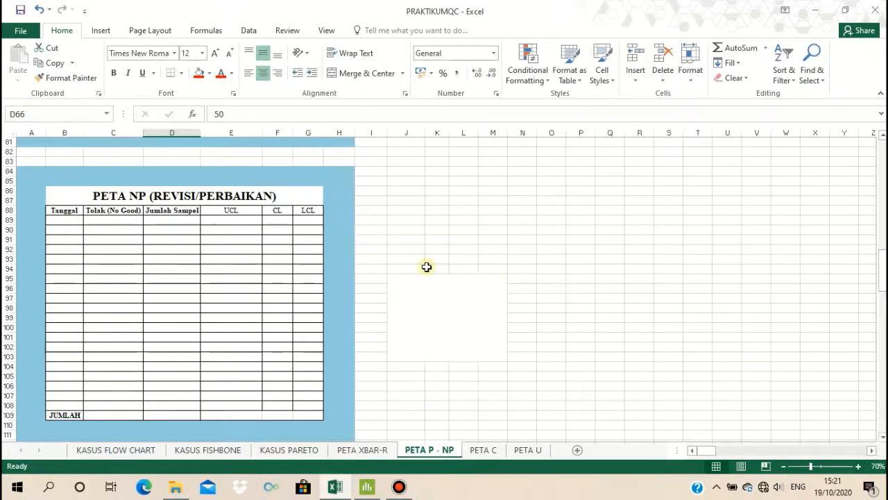
{"action": "scroll", "coordinate": [426, 266], "scroll_direction": "down", "scroll_amount": 1}
{"action": "scroll", "coordinate": [426, 265], "scroll_direction": "up", "scroll_amount": 3}
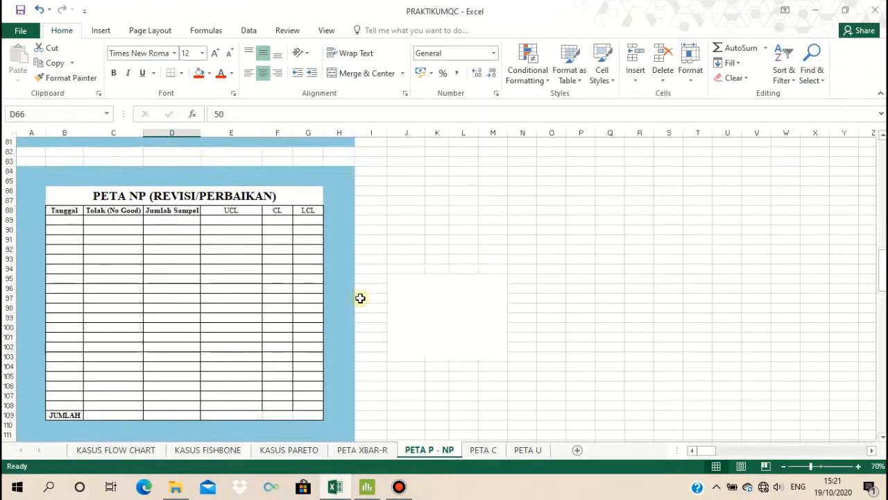
Step: Go to the PETA KENDALI P (SAMPEL BERVARIASI) table further down the PETA P - NP sheet
{"action": "left_click", "coordinate": [362, 490]}
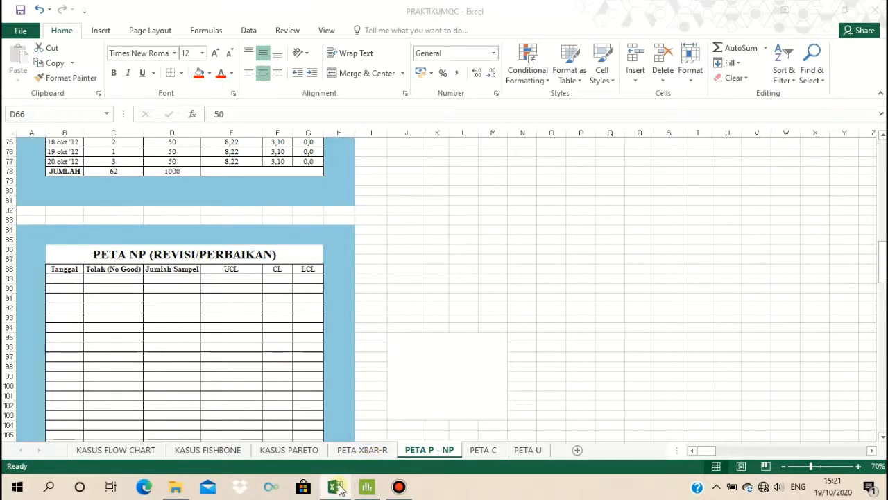
{"action": "mouse_move", "coordinate": [341, 490]}
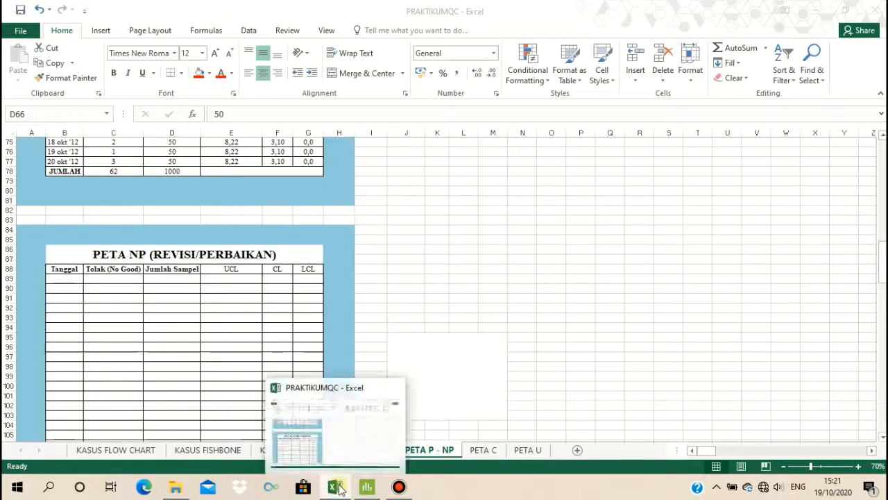
{"action": "left_click", "coordinate": [351, 449]}
{"action": "scroll", "coordinate": [476, 334], "scroll_direction": "down", "scroll_amount": 6}
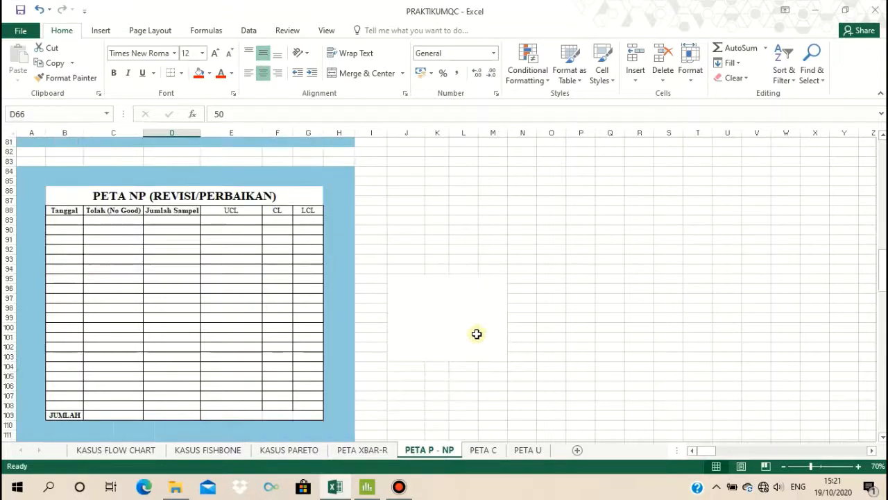
{"action": "scroll", "coordinate": [477, 334], "scroll_direction": "down", "scroll_amount": 7}
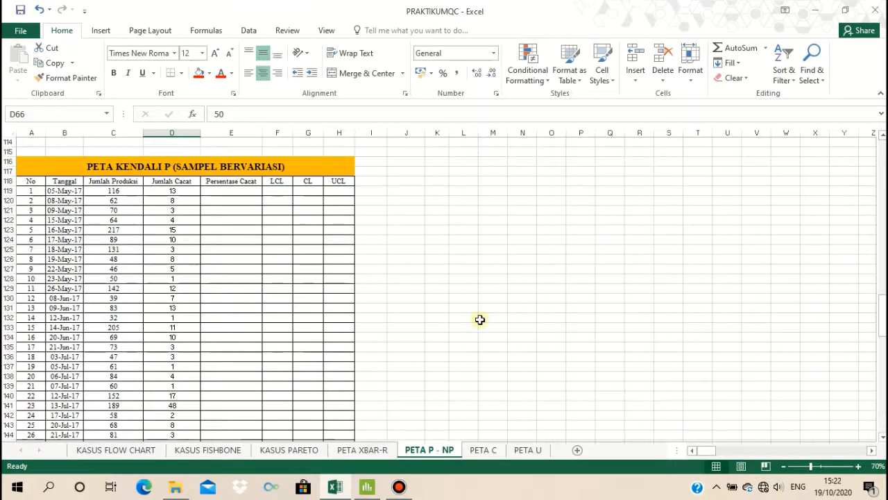
Step: Examine the PETA KENDALI P (SAMPEL BERVARIASI) table and its REVISI/PERBAIKAN version, and return to the PETA NP (REVISI/PERBAIKAN) table
{"action": "scroll", "coordinate": [430, 276], "scroll_direction": "down", "scroll_amount": 4}
{"action": "scroll", "coordinate": [431, 276], "scroll_direction": "up", "scroll_amount": 5}
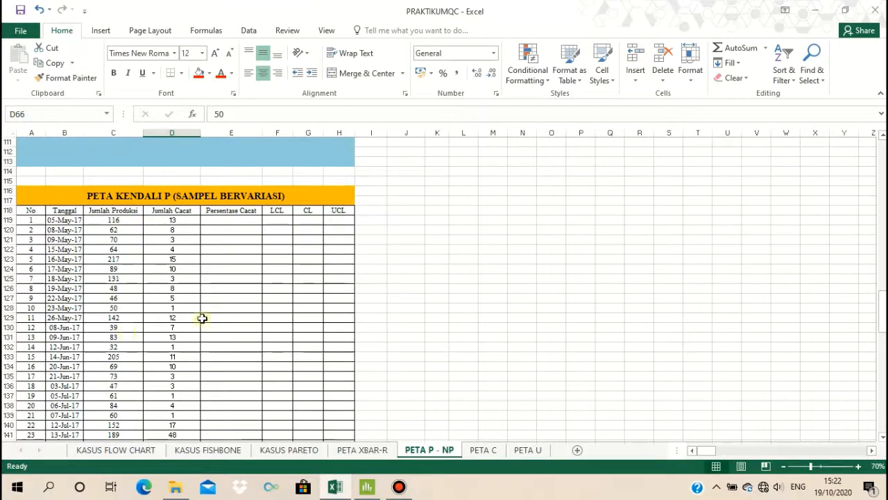
{"action": "scroll", "coordinate": [197, 242], "scroll_direction": "down", "scroll_amount": 1}
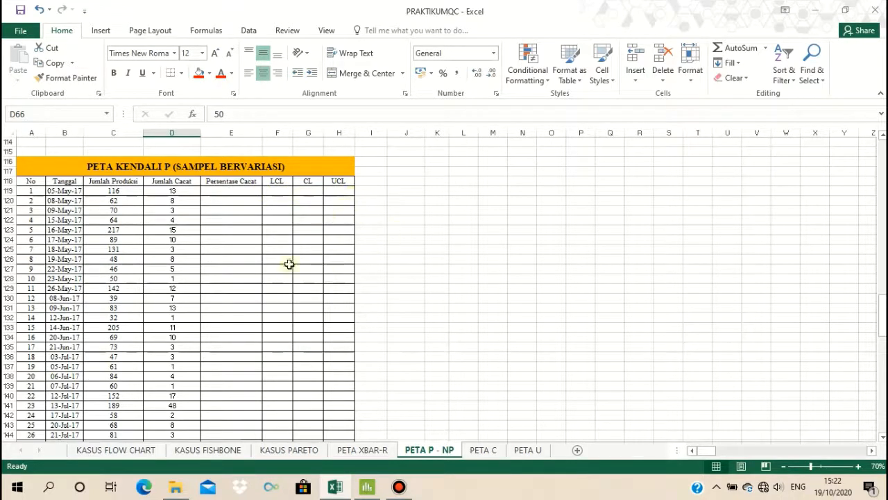
{"action": "scroll", "coordinate": [285, 267], "scroll_direction": "down", "scroll_amount": 5}
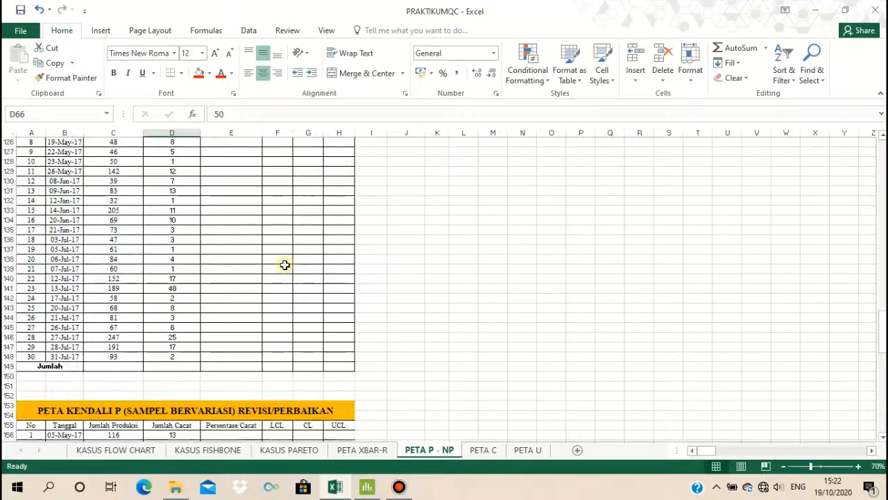
{"action": "scroll", "coordinate": [287, 267], "scroll_direction": "down", "scroll_amount": 6}
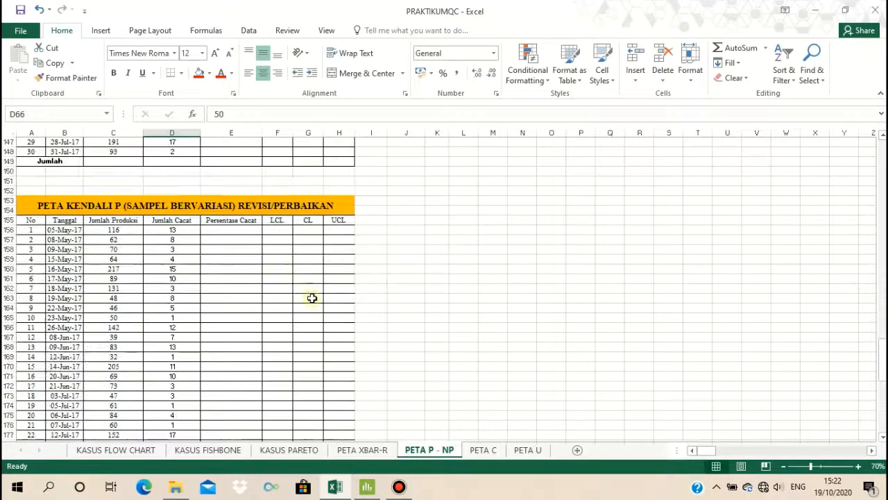
{"action": "scroll", "coordinate": [312, 298], "scroll_direction": "down", "scroll_amount": 1}
{"action": "scroll", "coordinate": [313, 298], "scroll_direction": "up", "scroll_amount": 12}
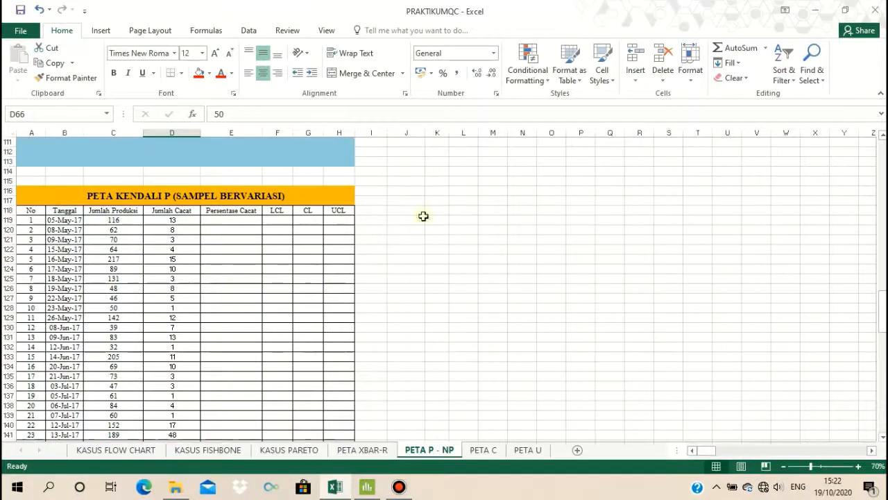
{"action": "scroll", "coordinate": [458, 269], "scroll_direction": "up", "scroll_amount": 1}
{"action": "scroll", "coordinate": [458, 269], "scroll_direction": "up", "scroll_amount": 9}
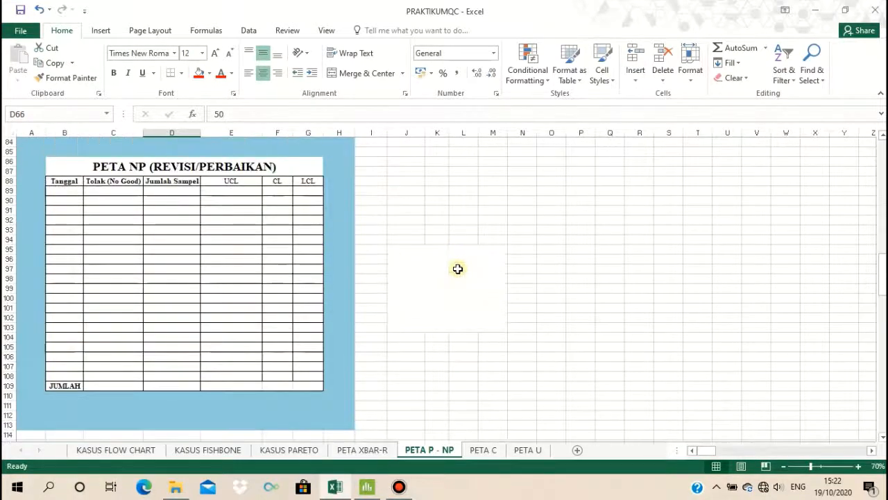
{"action": "scroll", "coordinate": [437, 277], "scroll_direction": "up", "scroll_amount": 1}
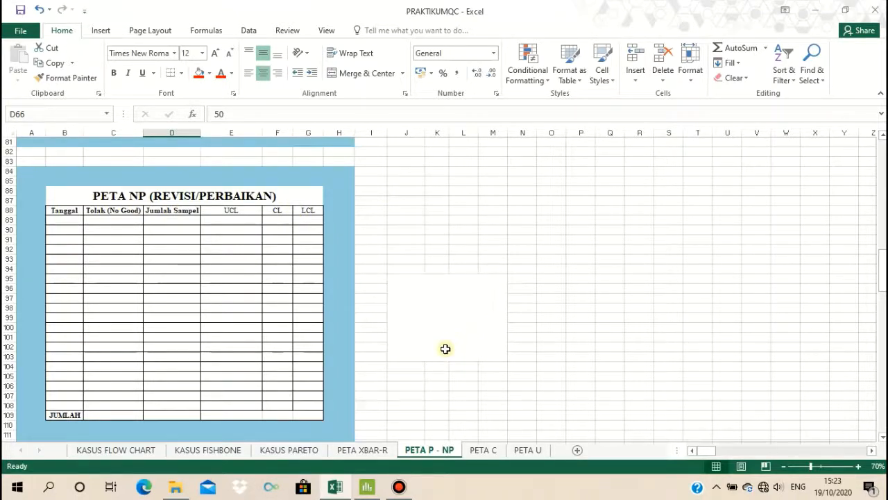
{"action": "left_click", "coordinate": [414, 375]}
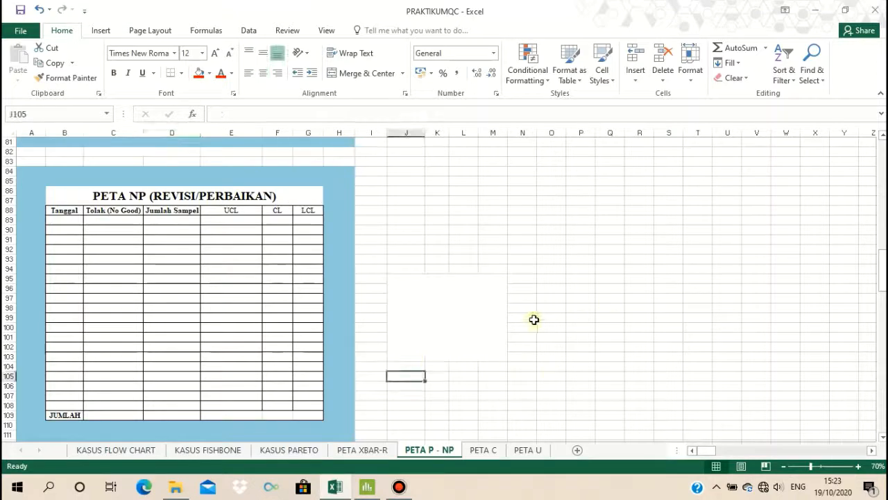